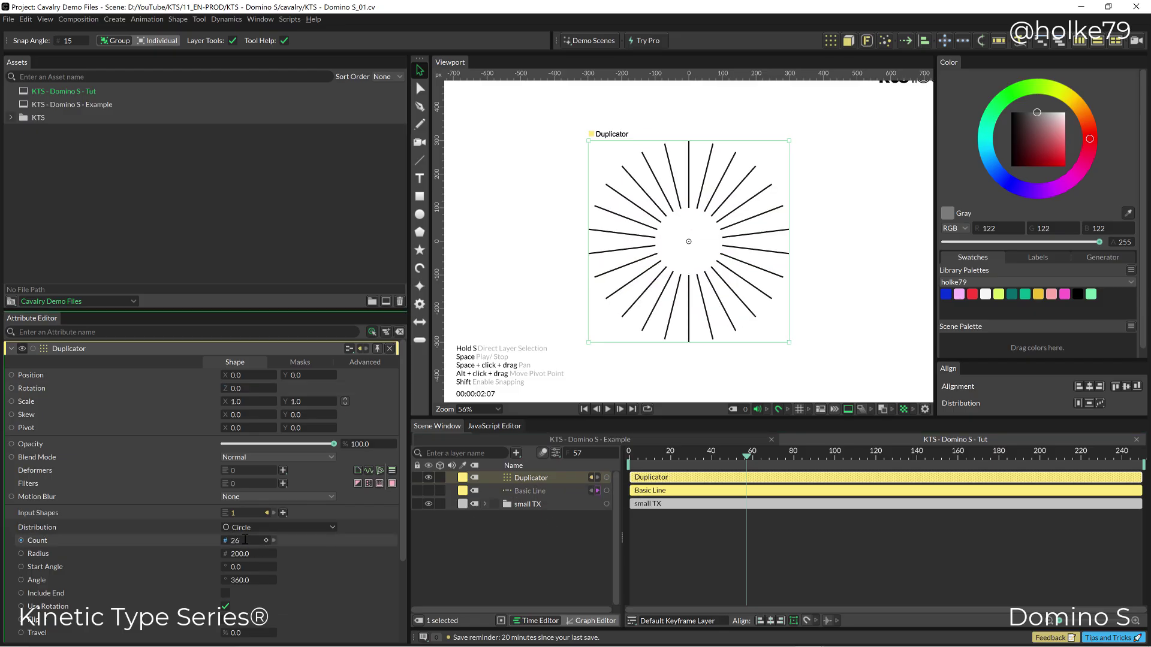
- Draw a rectangle over the upper-right quarter of the line circle and set it to subtract as the Duplicator's clipping mask
click(542, 491)
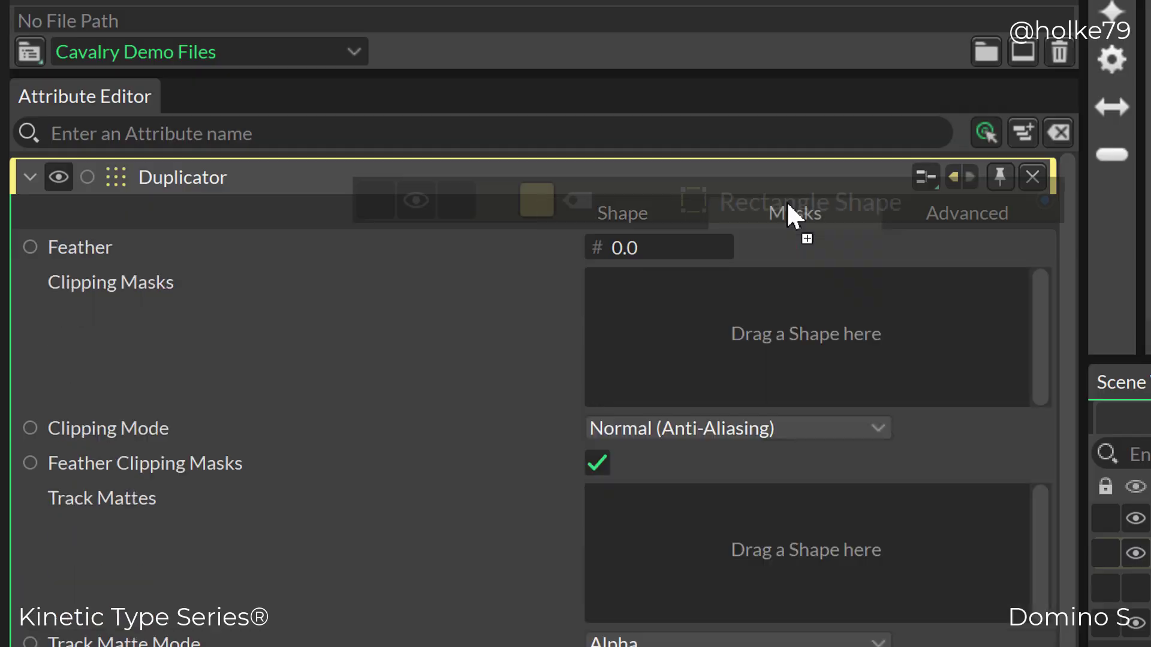
drag(786, 216, 953, 297)
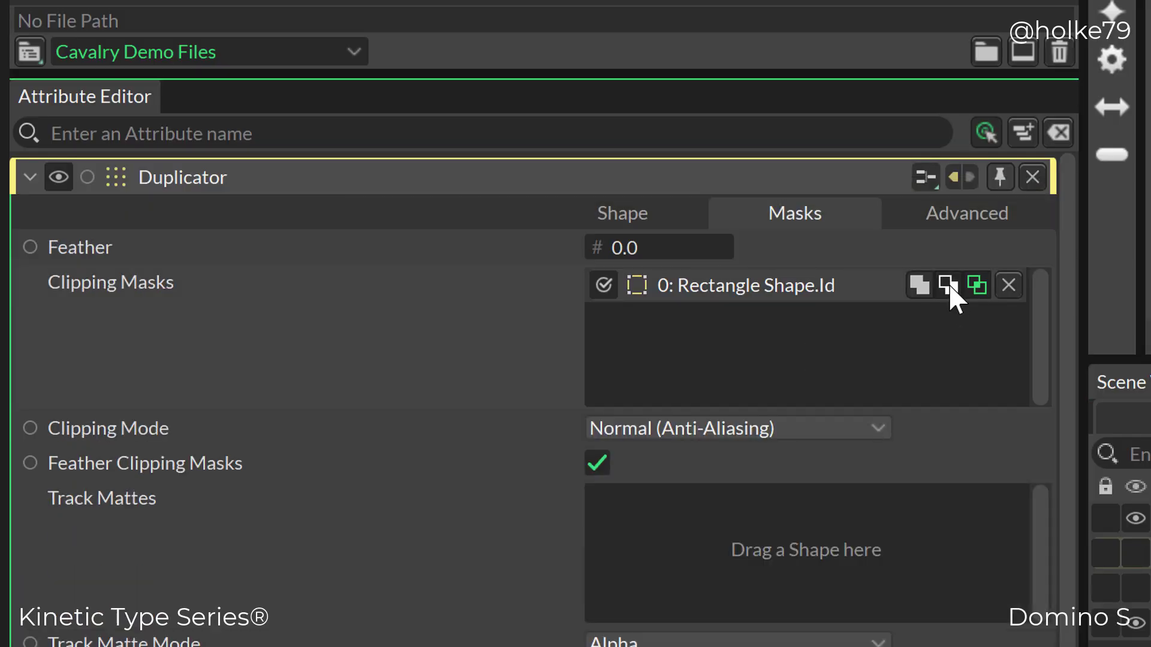
click(948, 284)
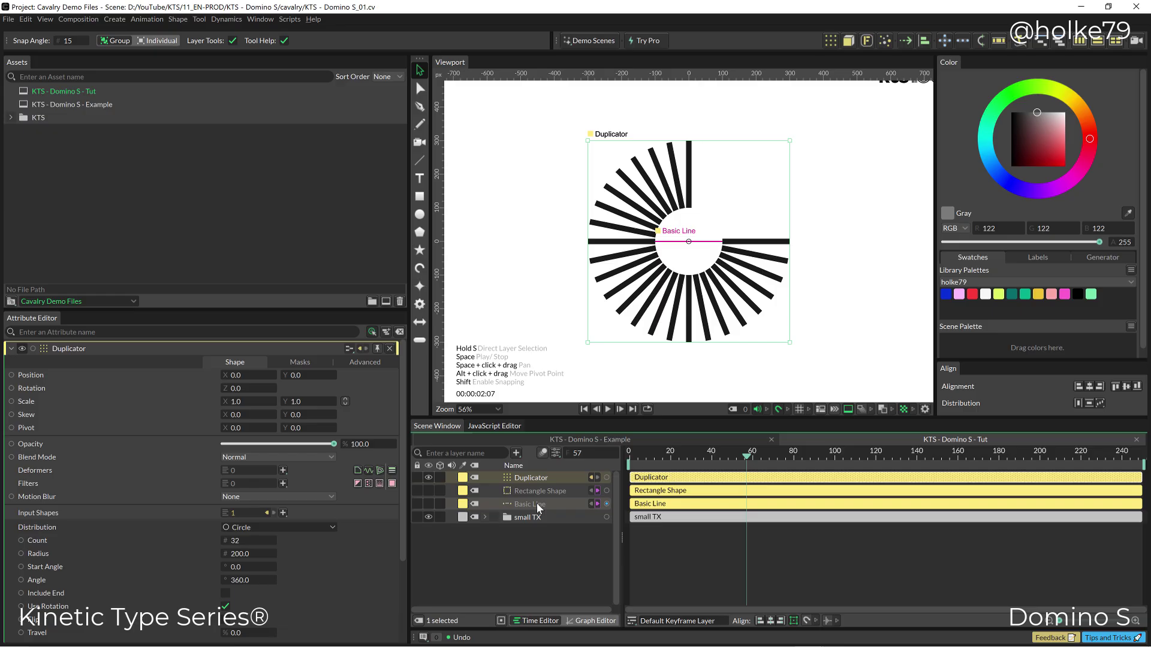
- Nest the Basic Line and Rectangle Shape layers under the Duplicator
click(537, 505)
shift+click(537, 492)
drag(538, 491, 538, 478)
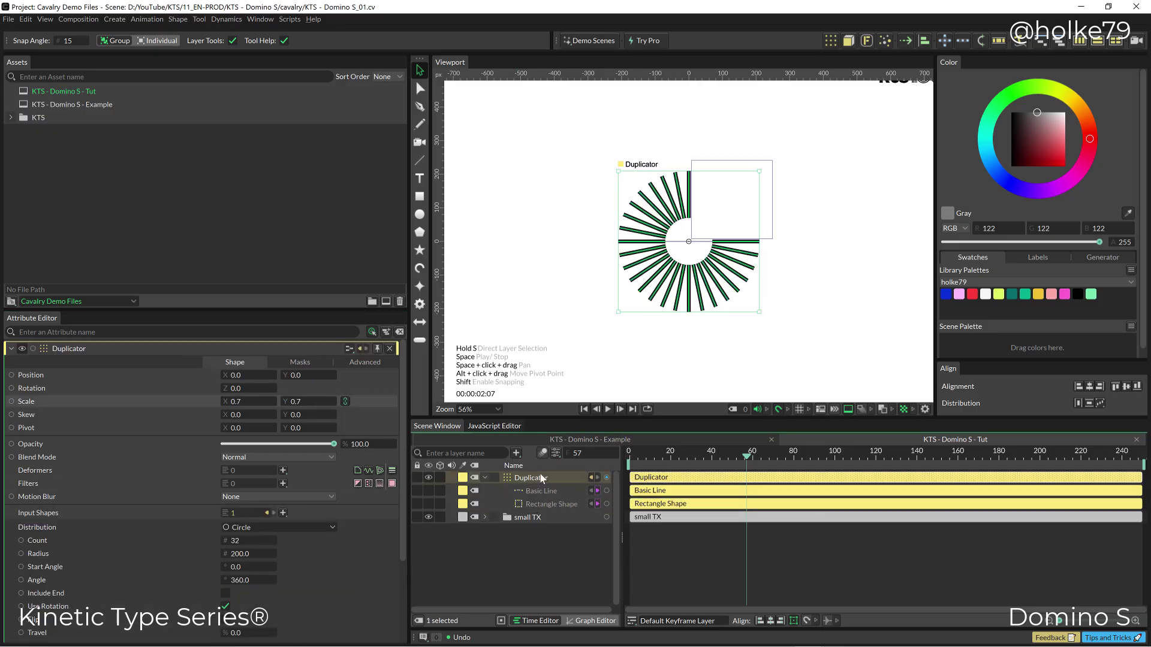
- Duplicate the Duplicator with its nested layers and flip the copy vertically by setting its Y scale to -0.7
key(ctrl+d)
double_click(296, 402)
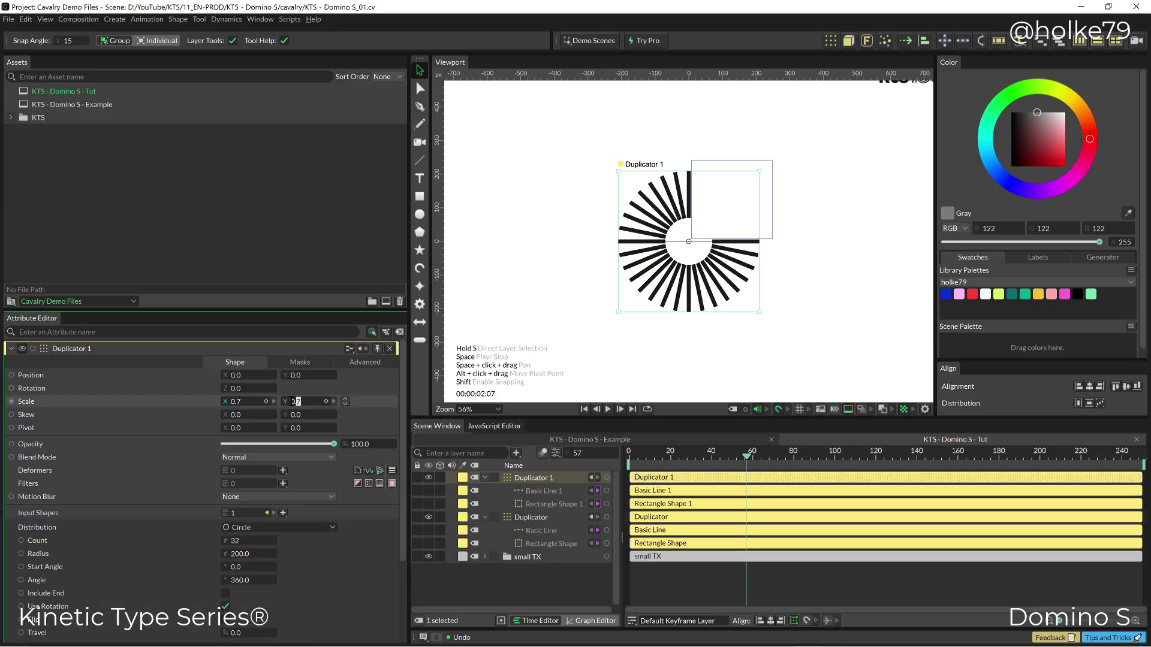
text(-0.7)
key(Return)
- Move the flipped copy to the right of the original line circle and set its rotation to -90
drag(225, 388, 259, 389)
drag(692, 208, 703, 208)
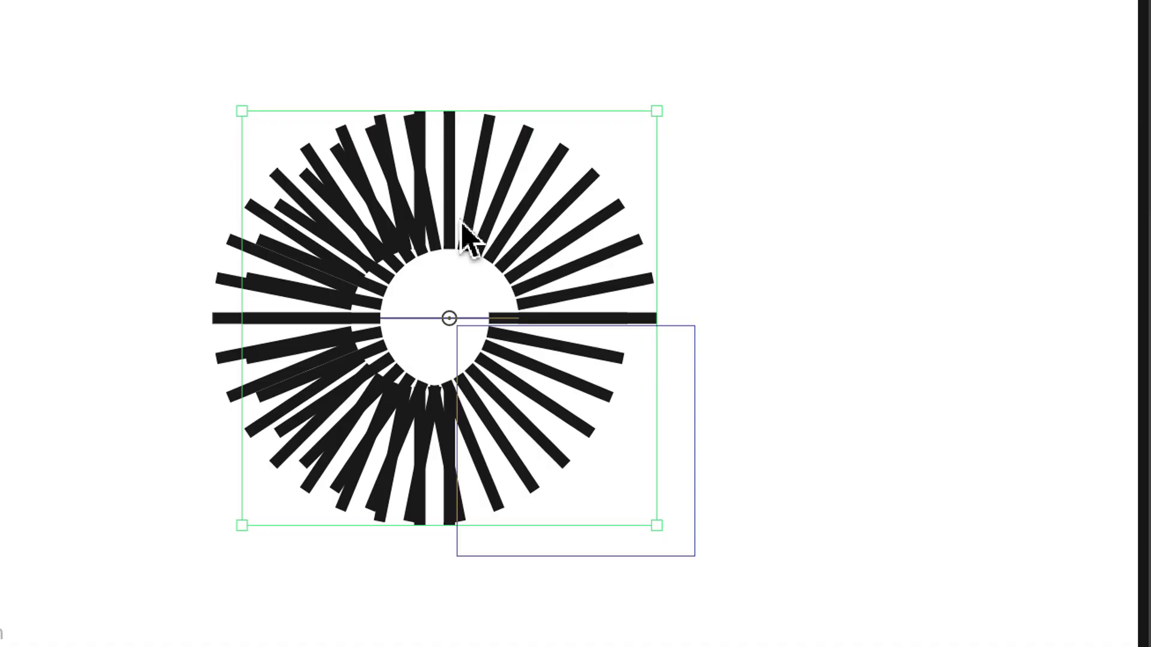
drag(461, 220, 719, 221)
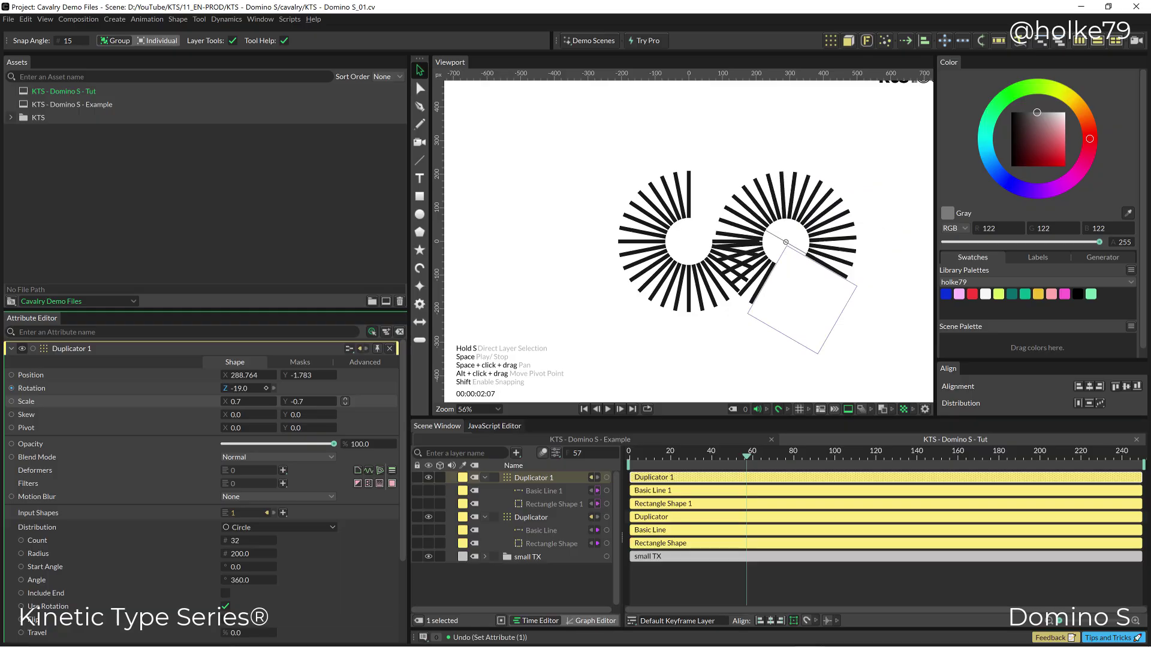
drag(240, 388, 254, 389)
double_click(240, 388)
text(-90)
key(Return)
- Group the two Duplicators and name the group S
scroll(675, 272, up, 10)
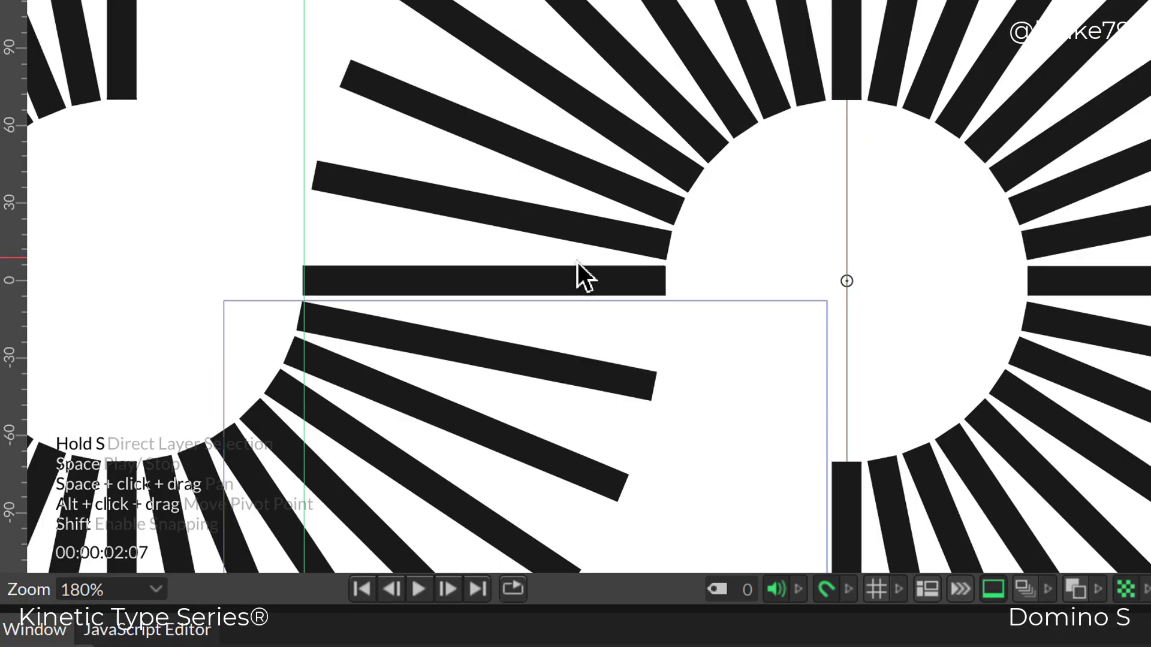
shift+click(537, 519)
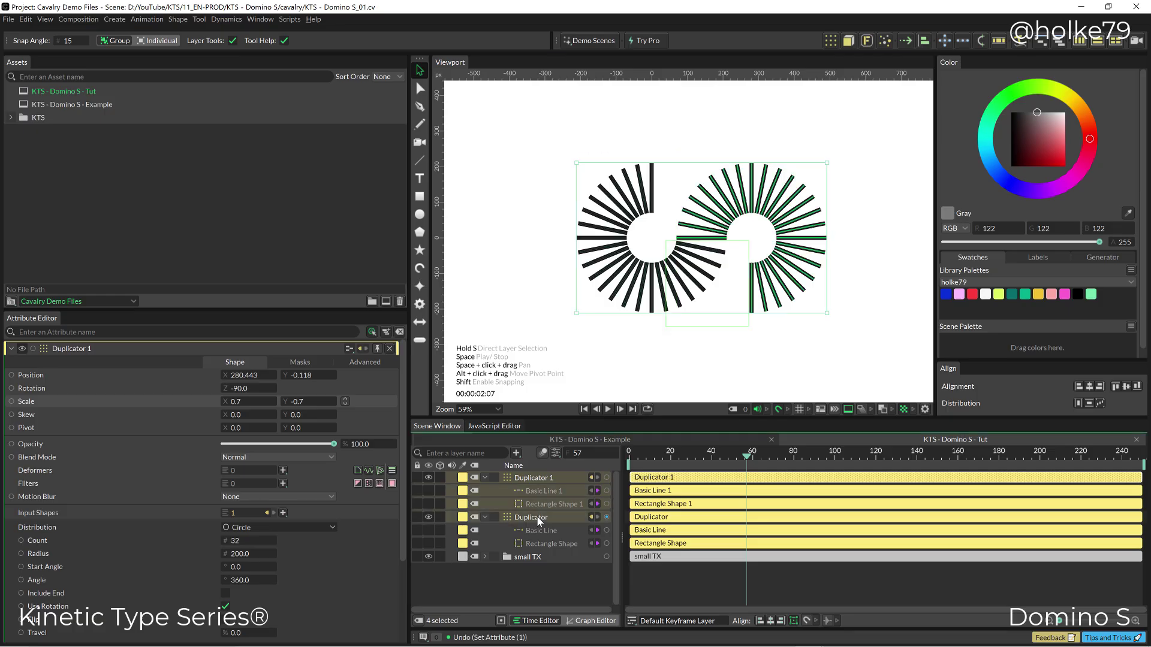
key(ctrl+g)
double_click(526, 479)
text(S)
key(Return)
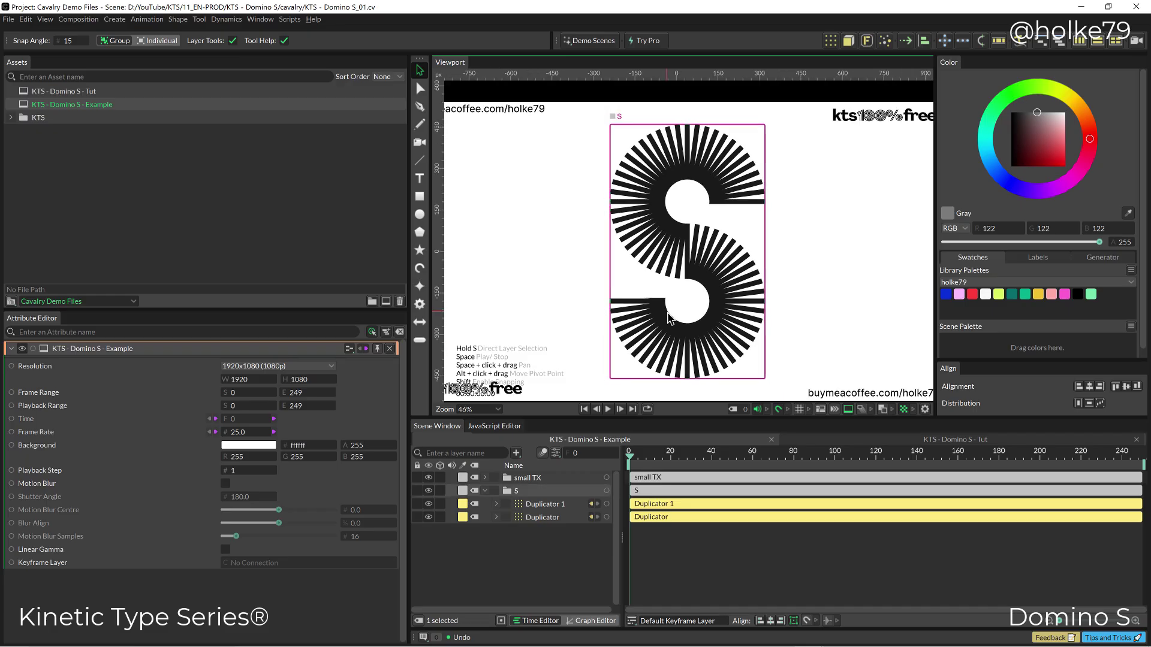
- Open the KTS - Domino S - Tut composition and create a Basic Line in its centre
drag(713, 326, 716, 317)
scroll(718, 319, down, 1)
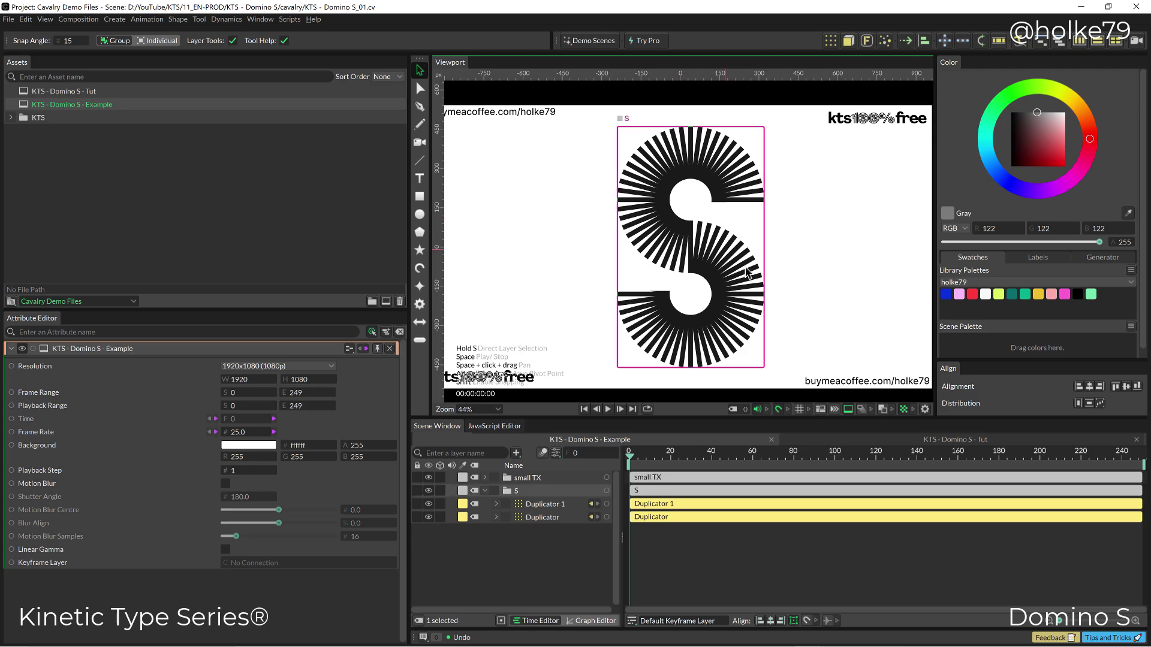
double_click(77, 91)
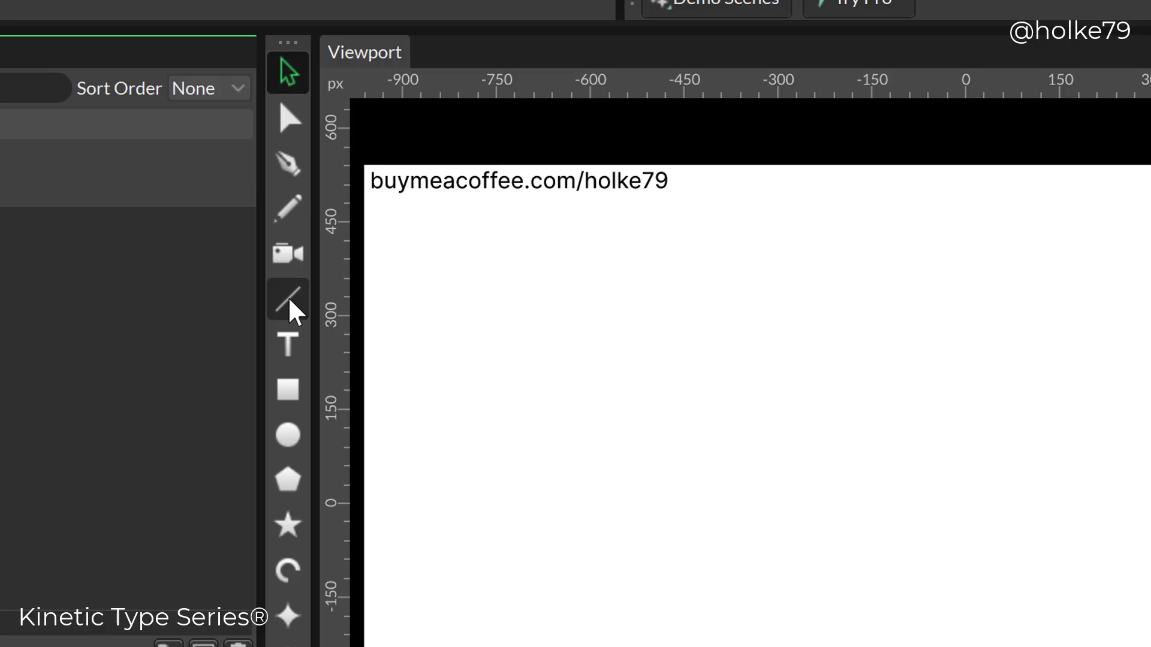
click(287, 301)
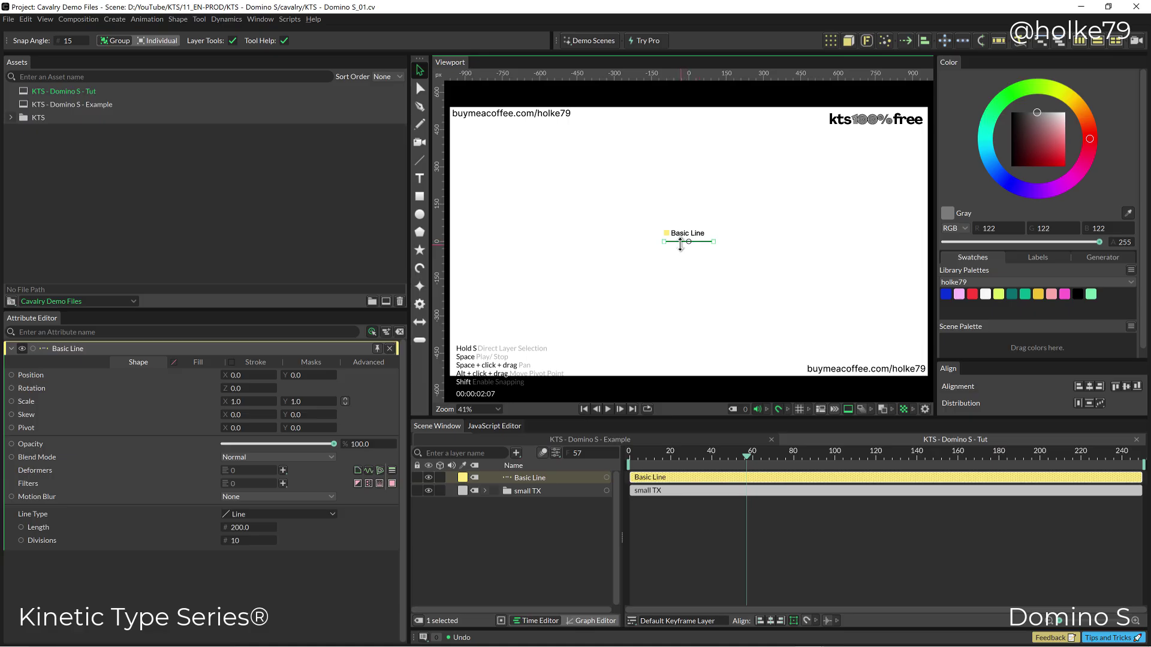
- Apply a Duplicator to the selected Basic Line, inspecting its input shape, and delete that Duplicator
click(519, 542)
click(530, 479)
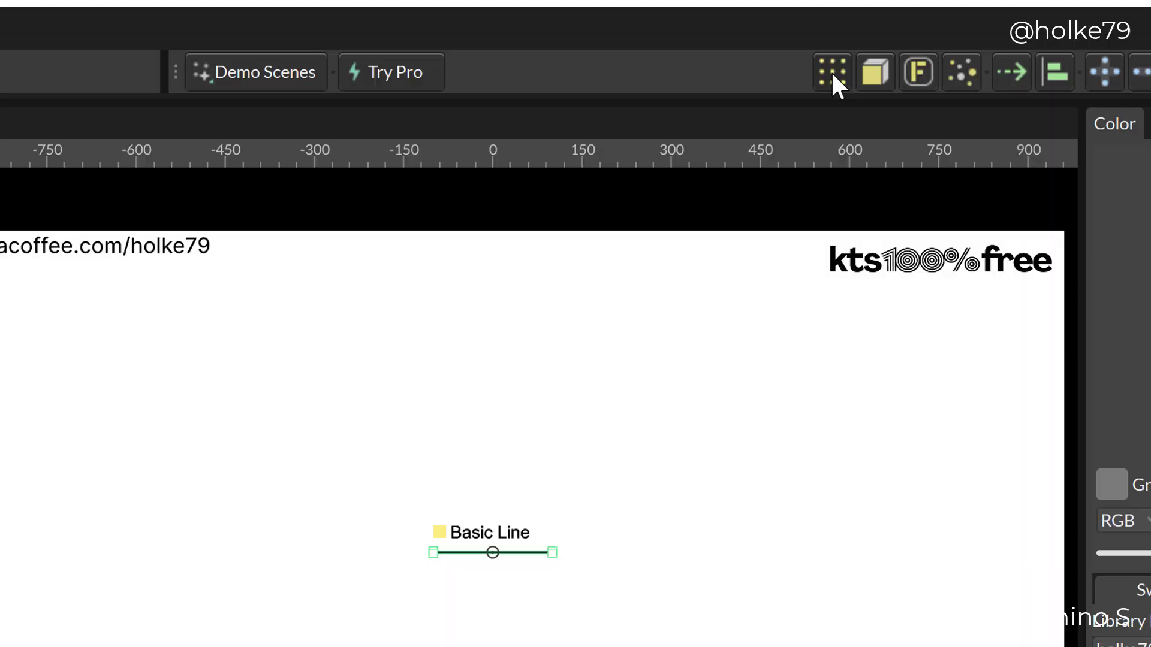
click(832, 74)
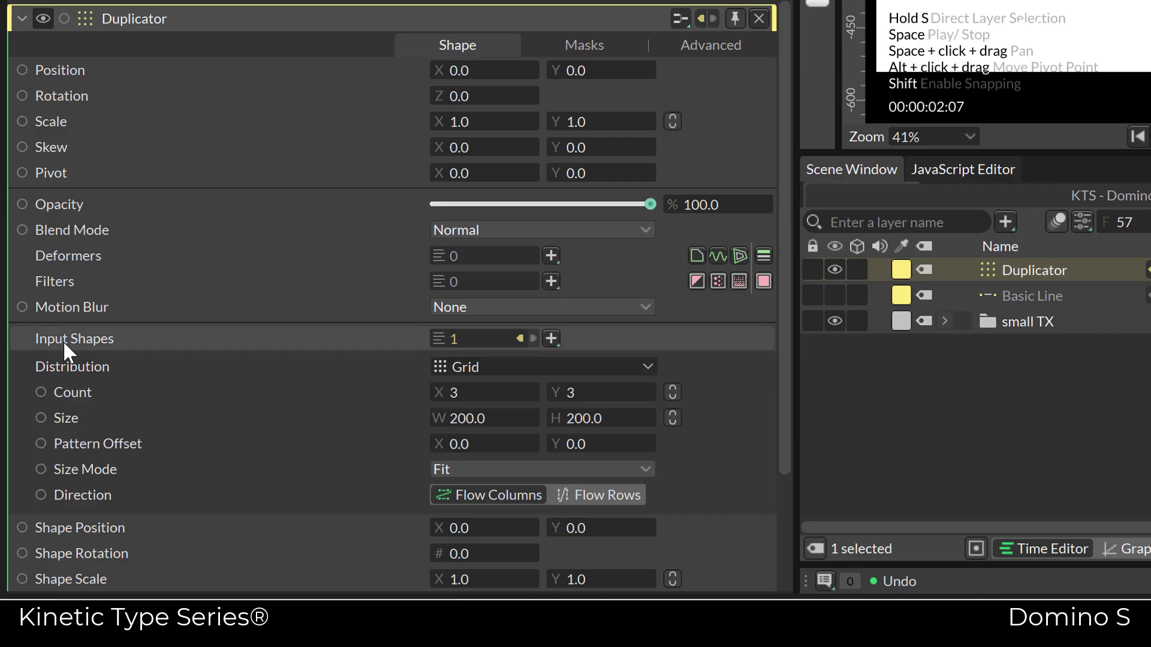
click(532, 339)
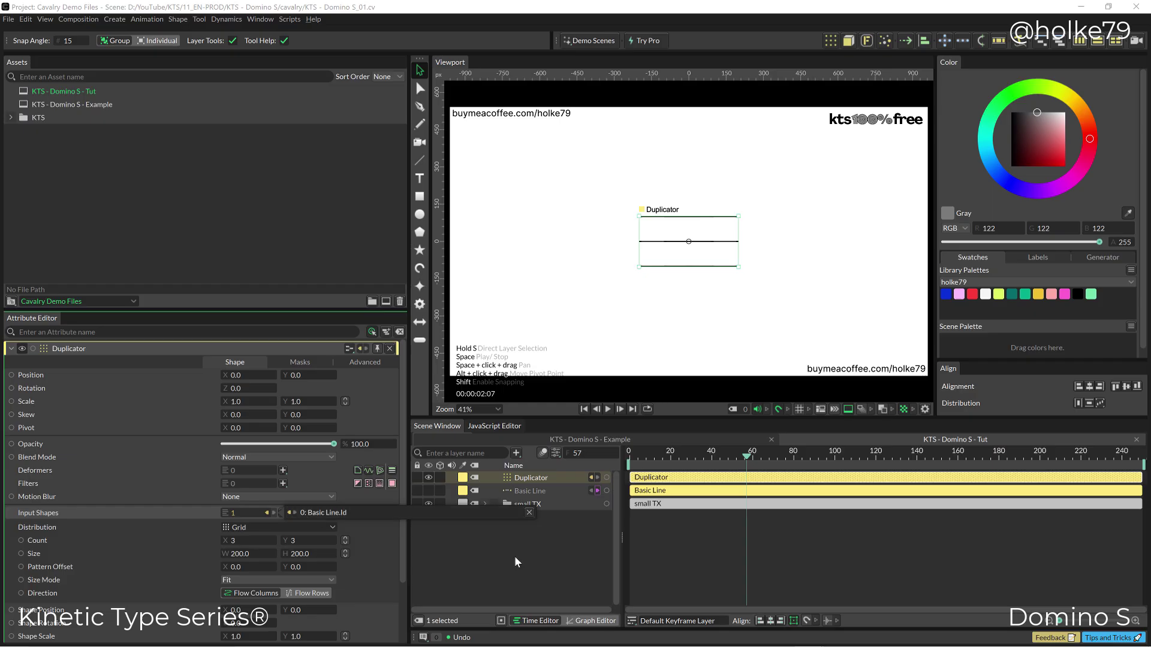
click(515, 555)
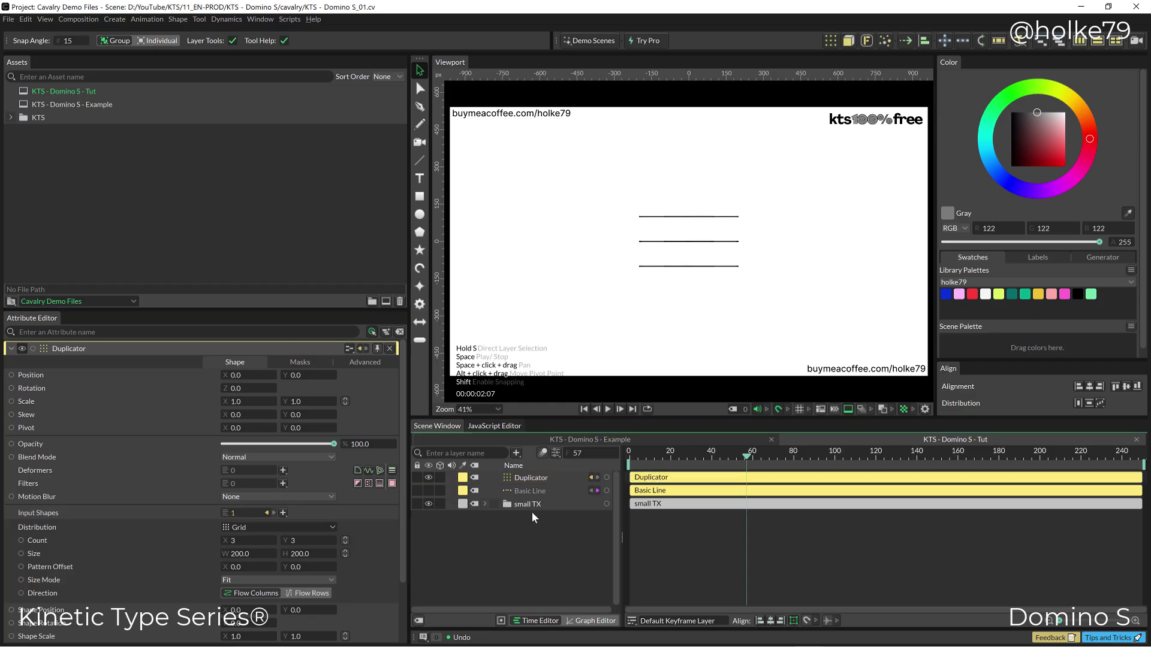
click(531, 479)
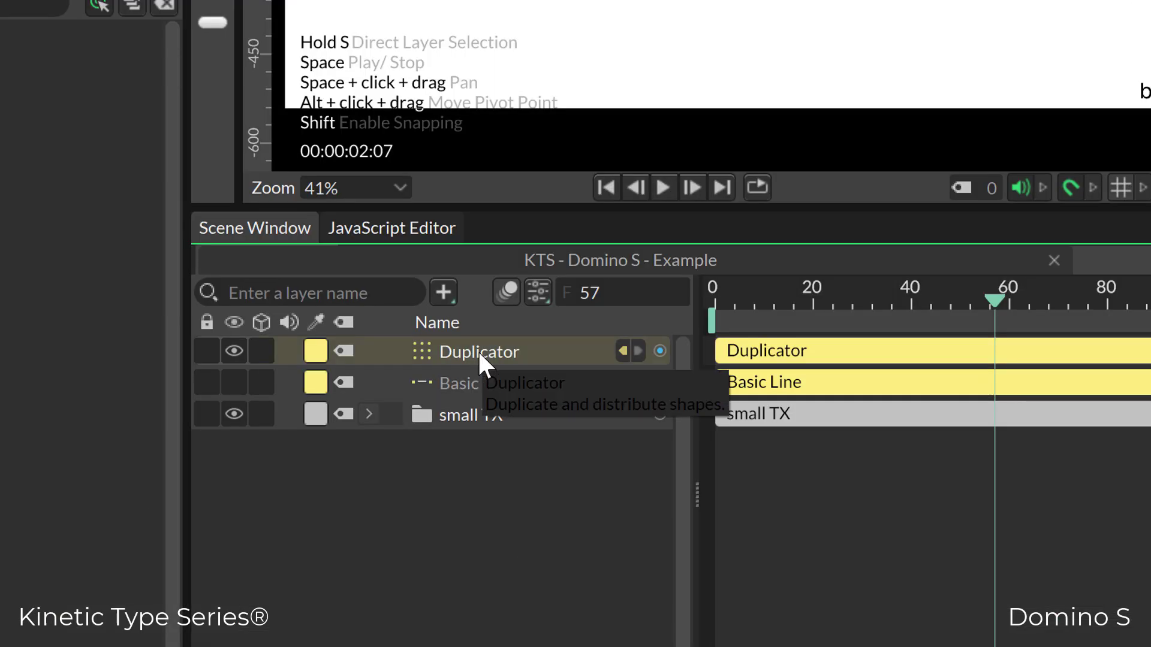
key(Delete)
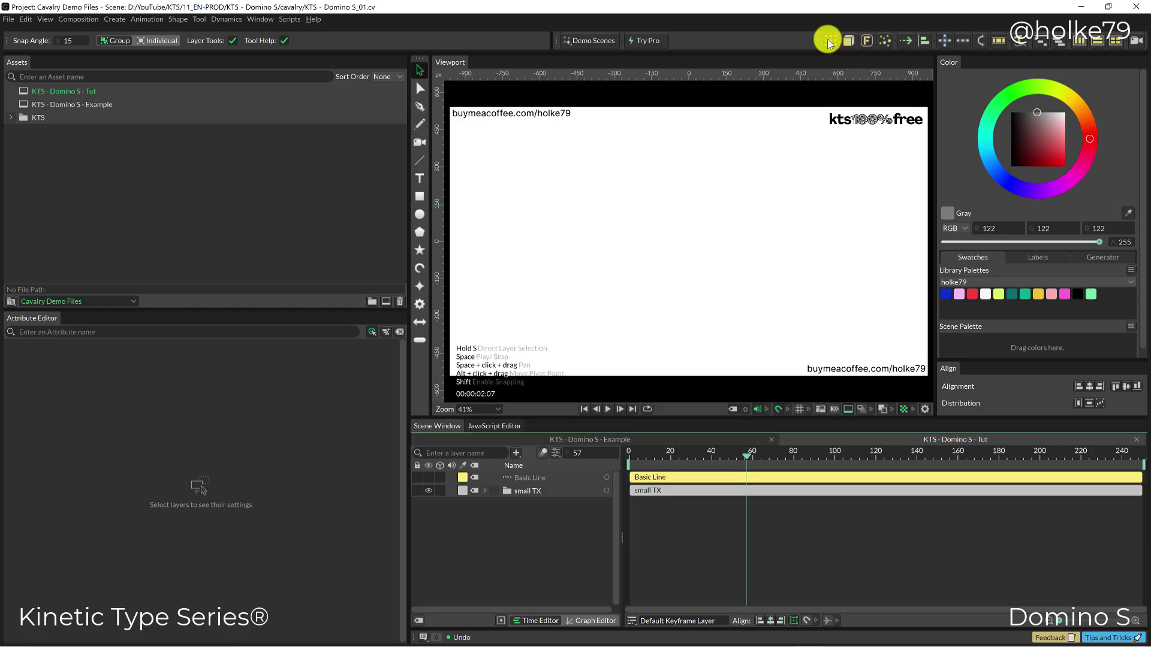
- Add an empty Duplicator and connect the unhidden Basic Line to its Input Shapes
click(828, 40)
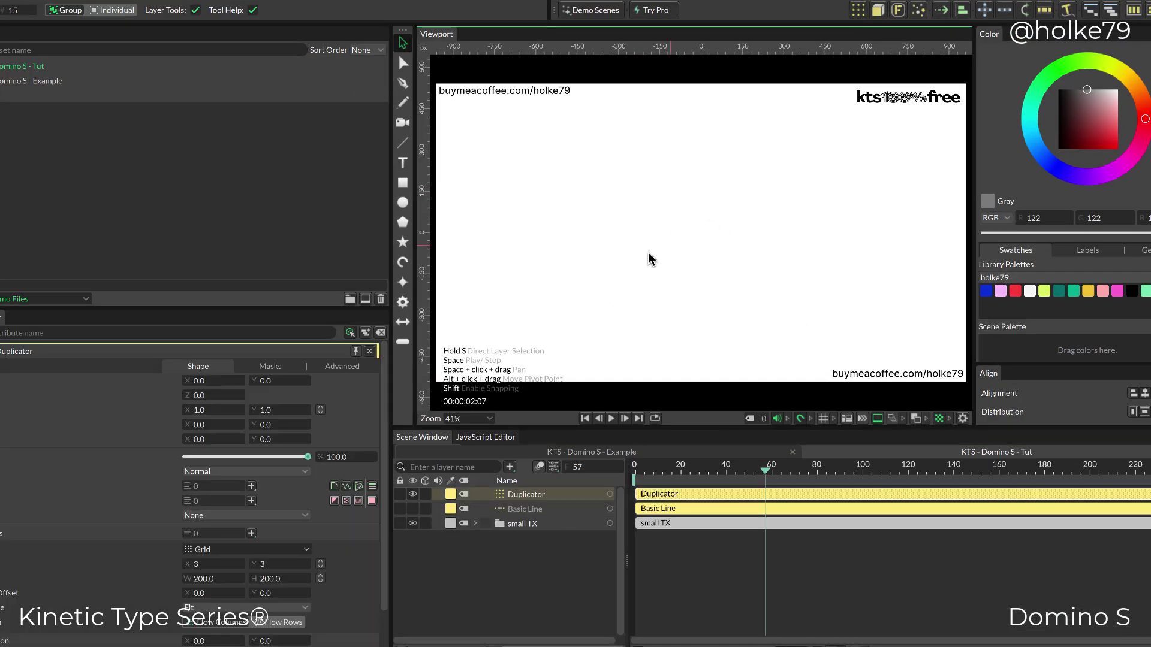
click(536, 509)
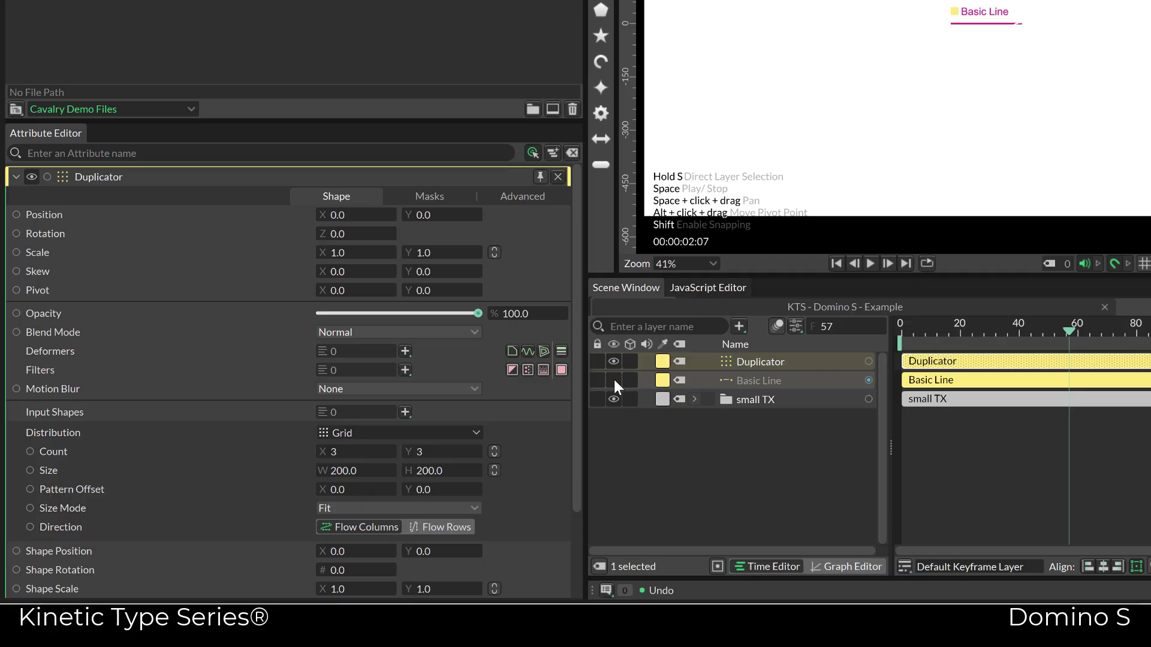
click(613, 380)
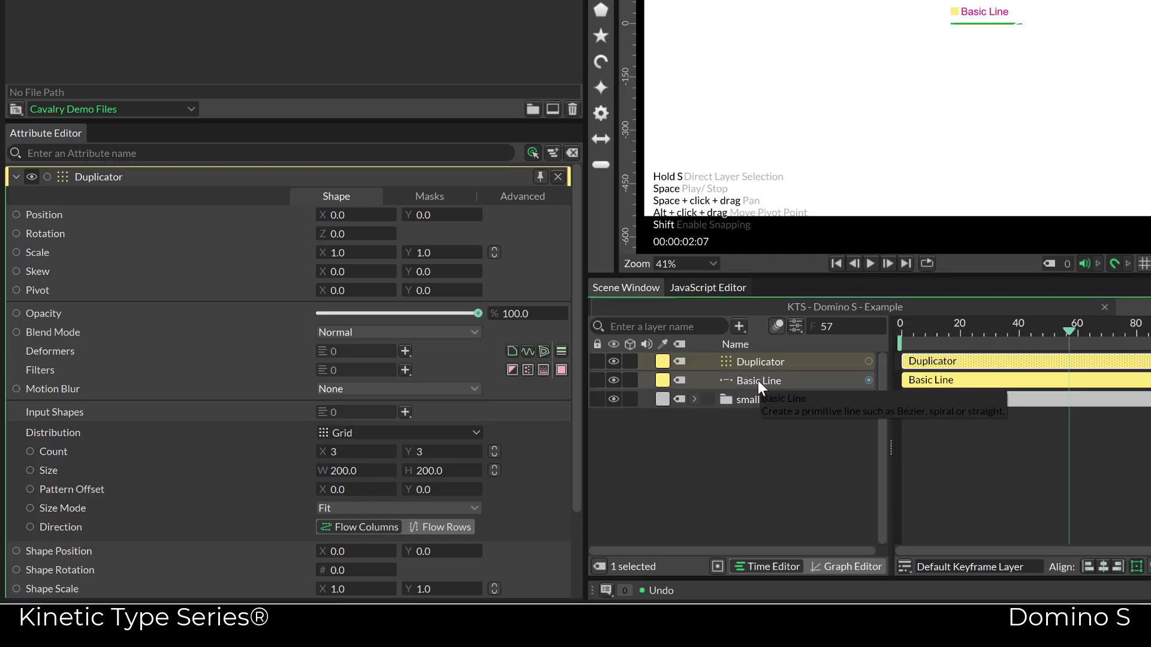
drag(759, 380, 358, 416)
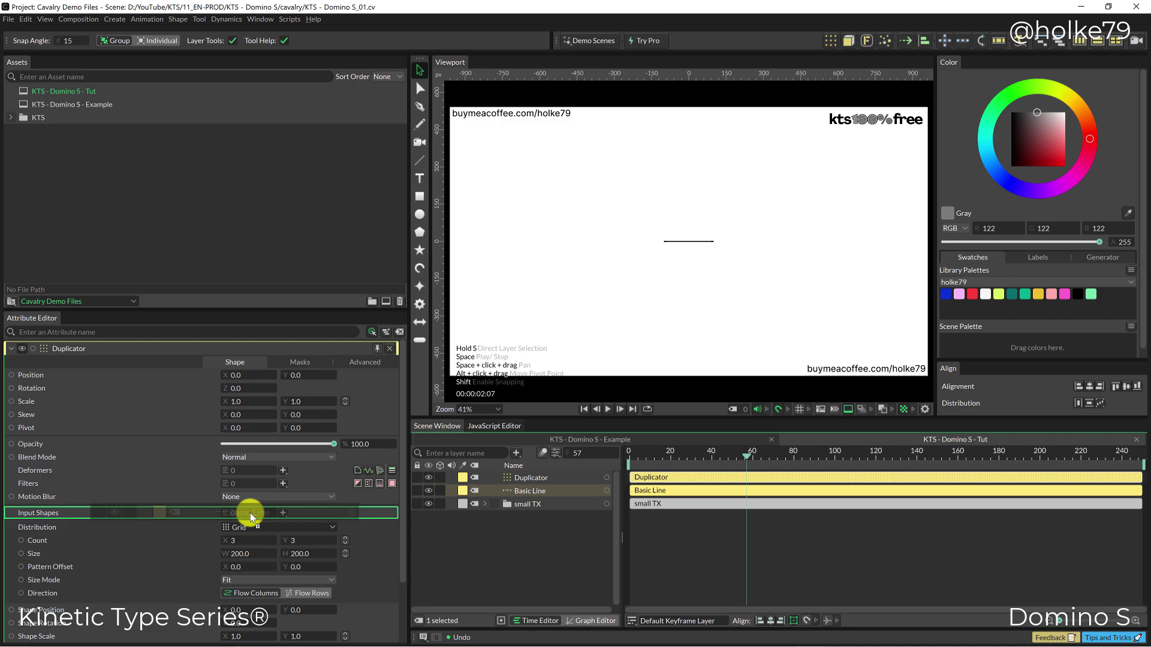
drag(250, 513, 250, 512)
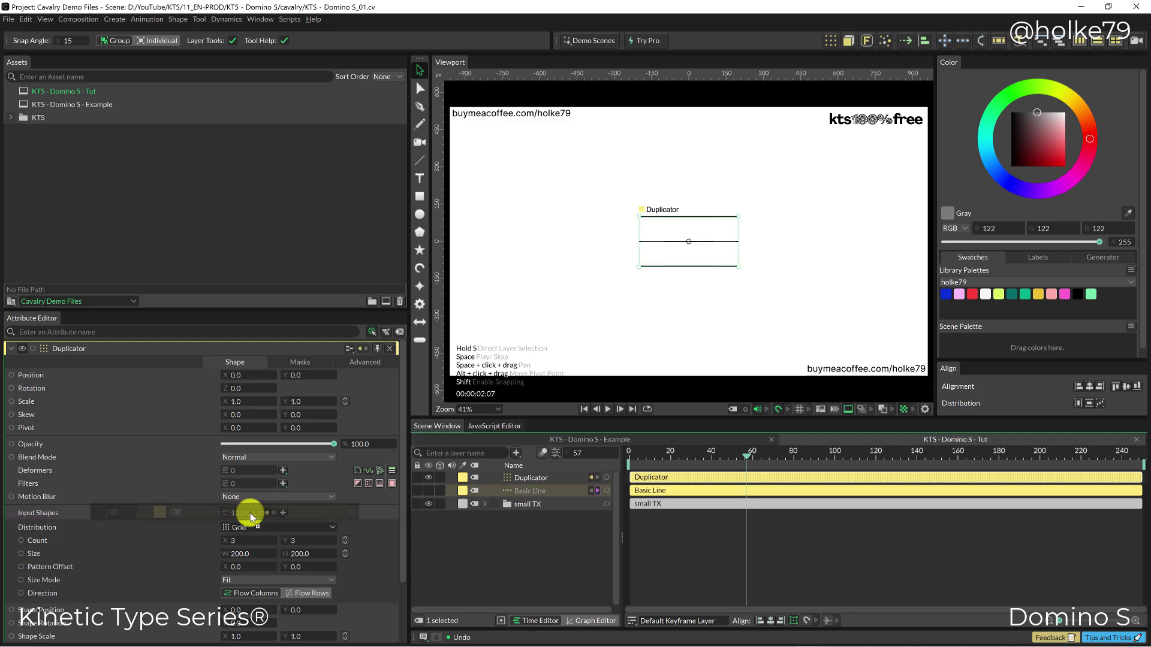
- Change the Duplicator's distribution to Circle and set its count to 22
click(520, 489)
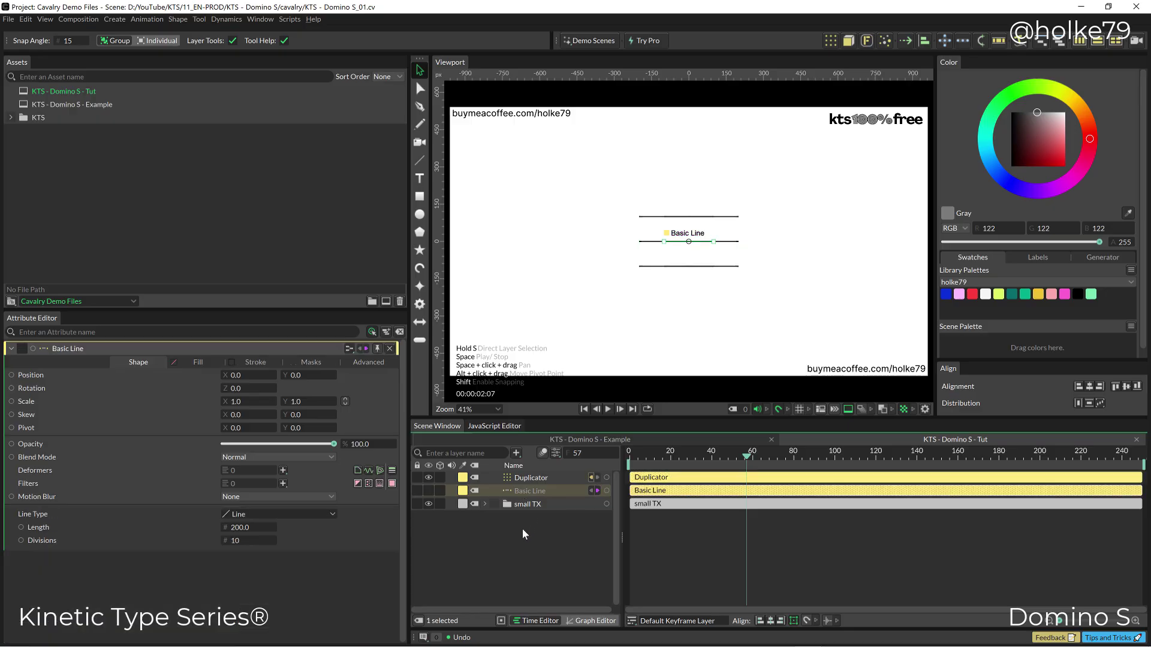
click(530, 479)
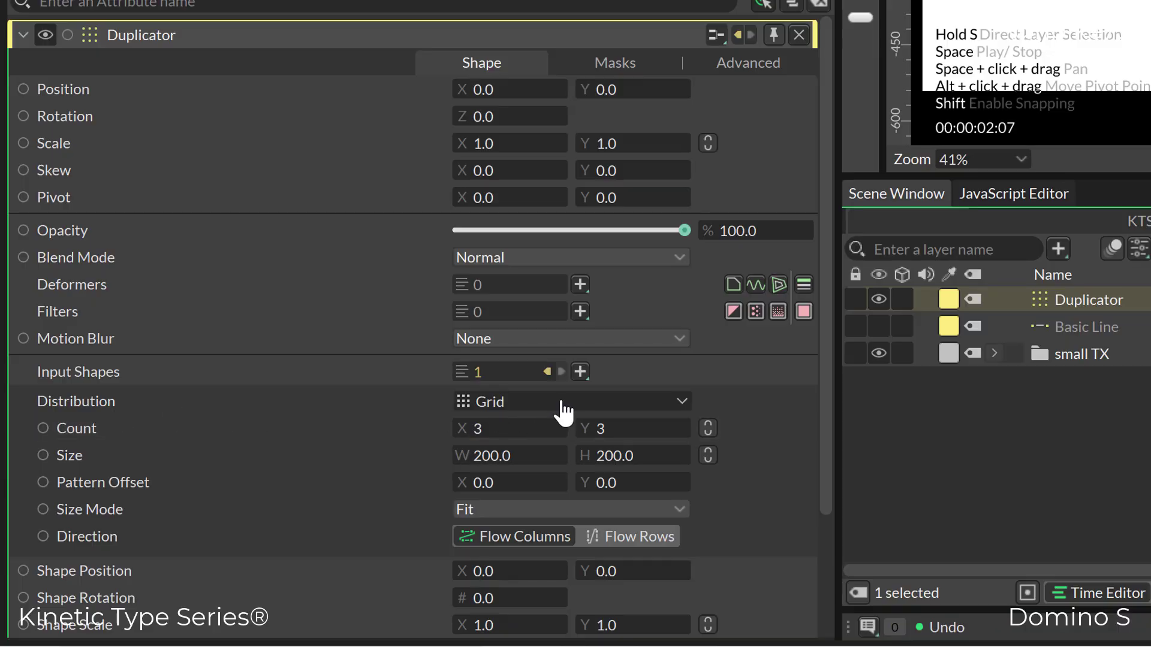
click(567, 411)
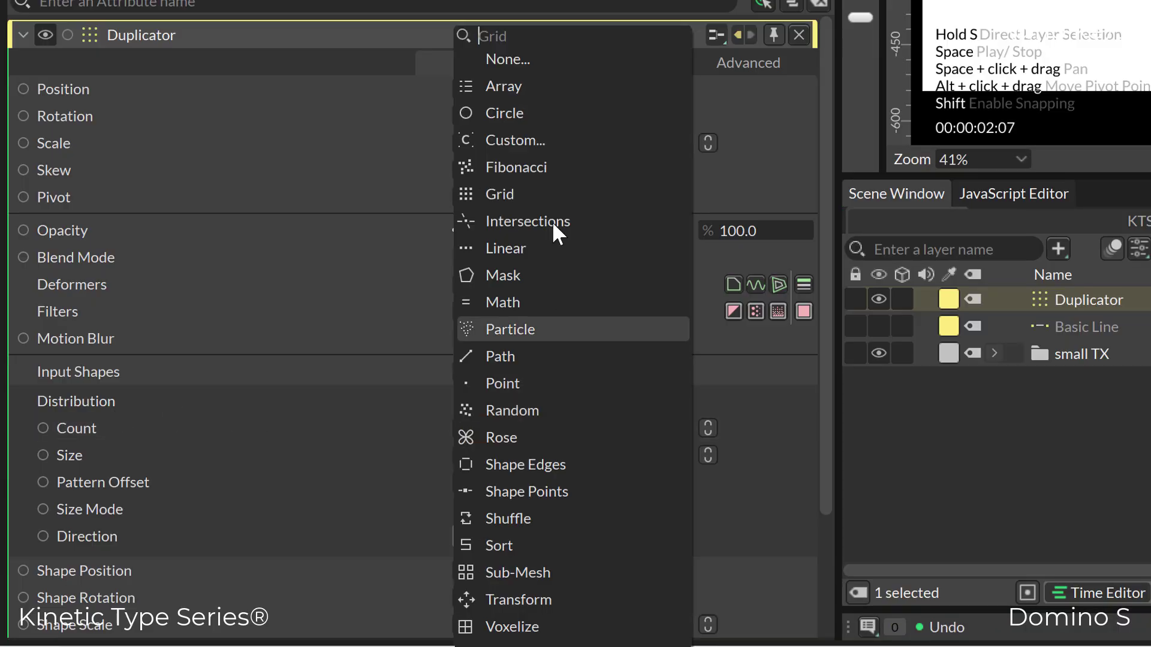
click(503, 113)
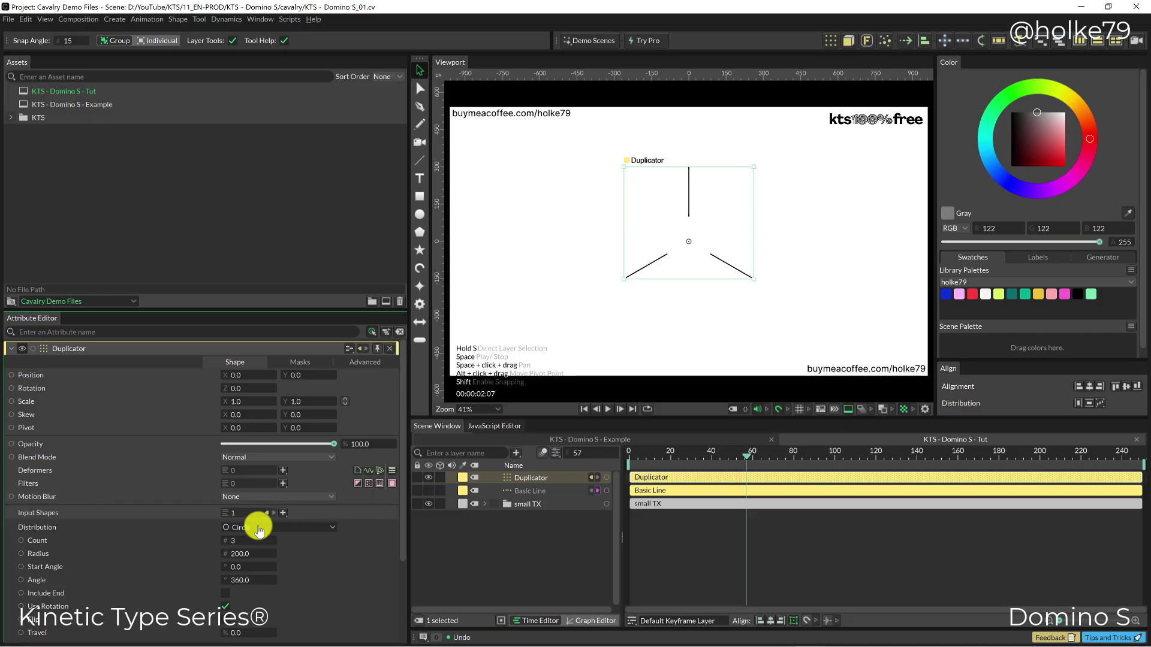
drag(235, 541, 287, 541)
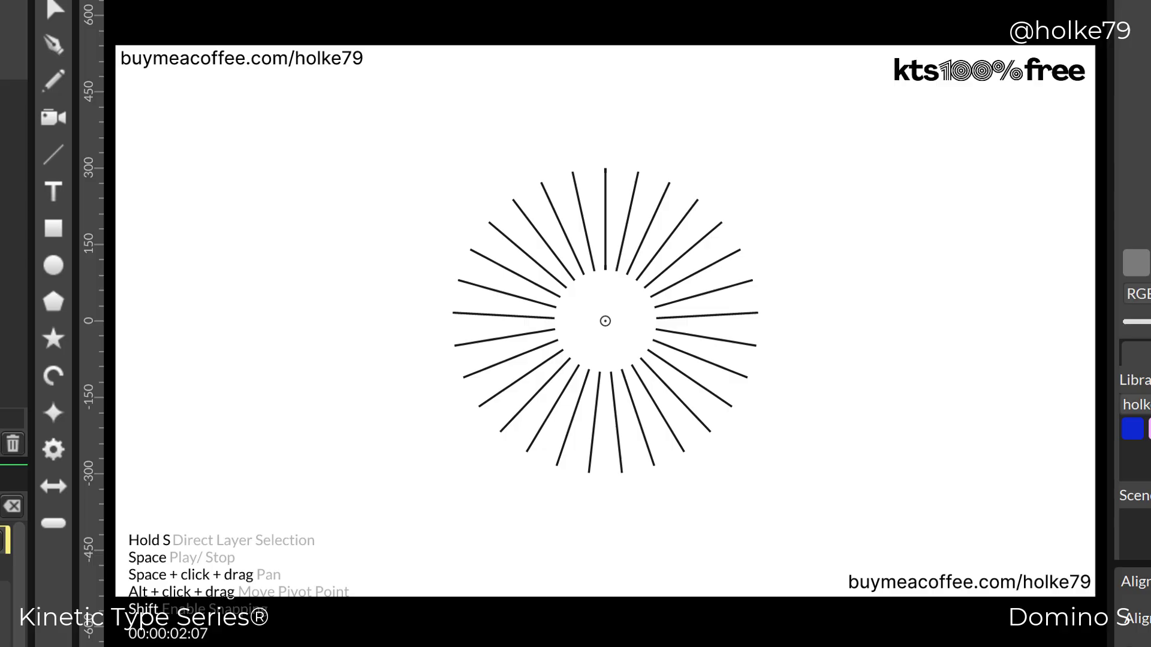
drag(118, 601, 112, 600)
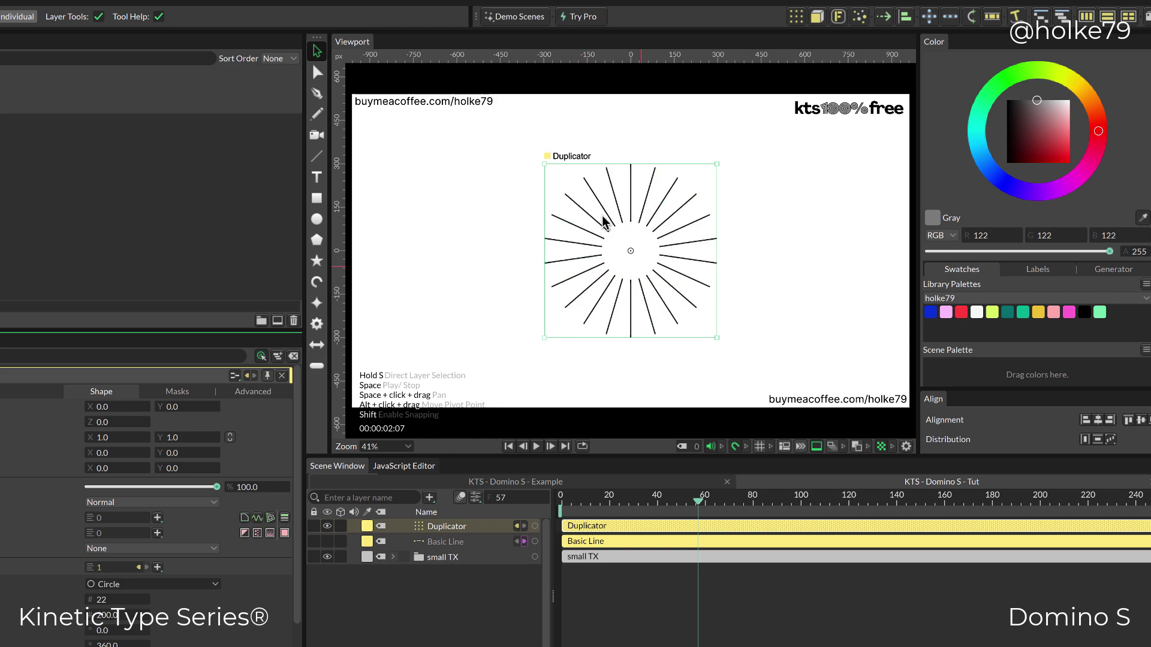
- Set the Basic Line's stroke width to 26
click(442, 543)
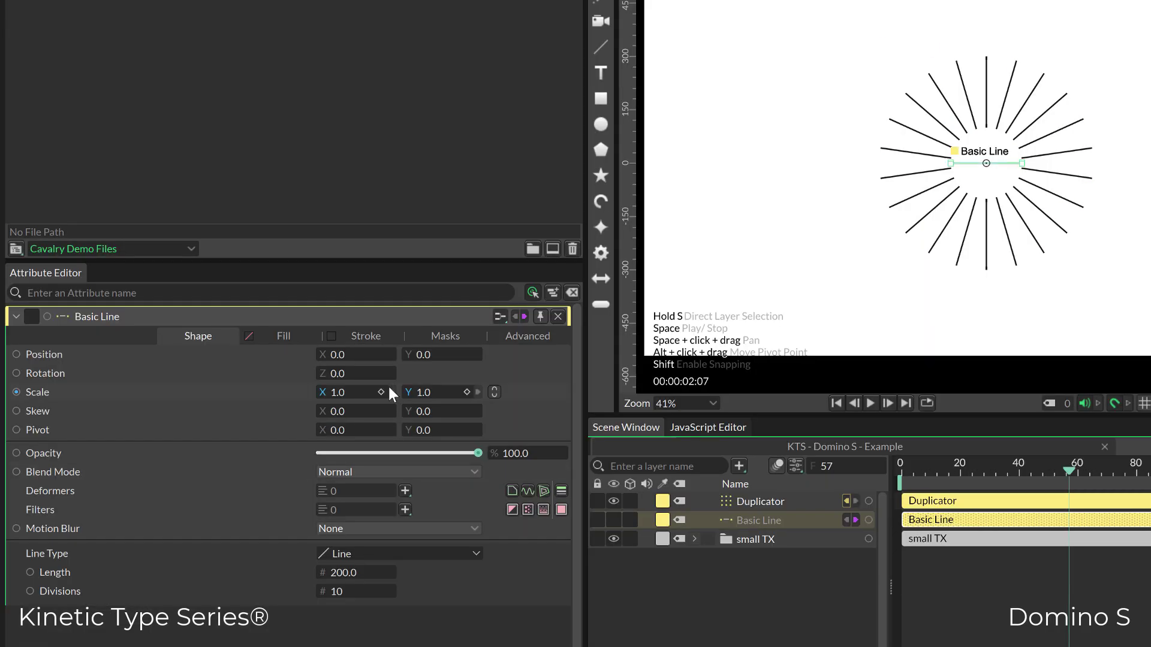
click(354, 336)
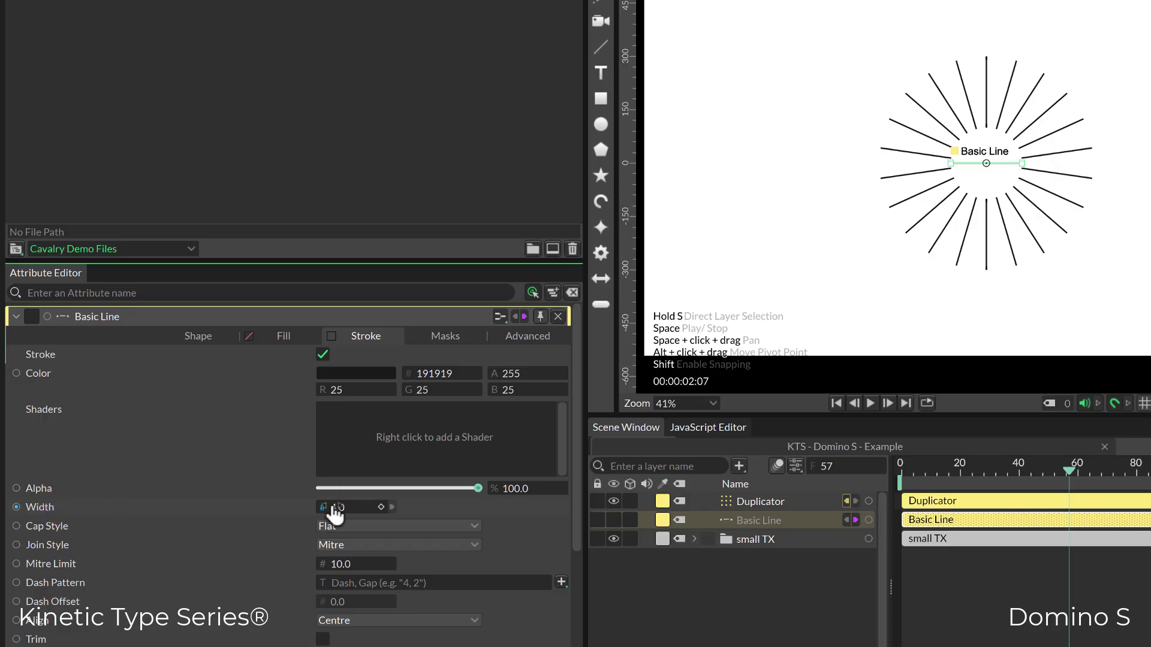
drag(333, 509, 484, 507)
scroll(999, 146, up, 8)
scroll(1000, 145, up, 4)
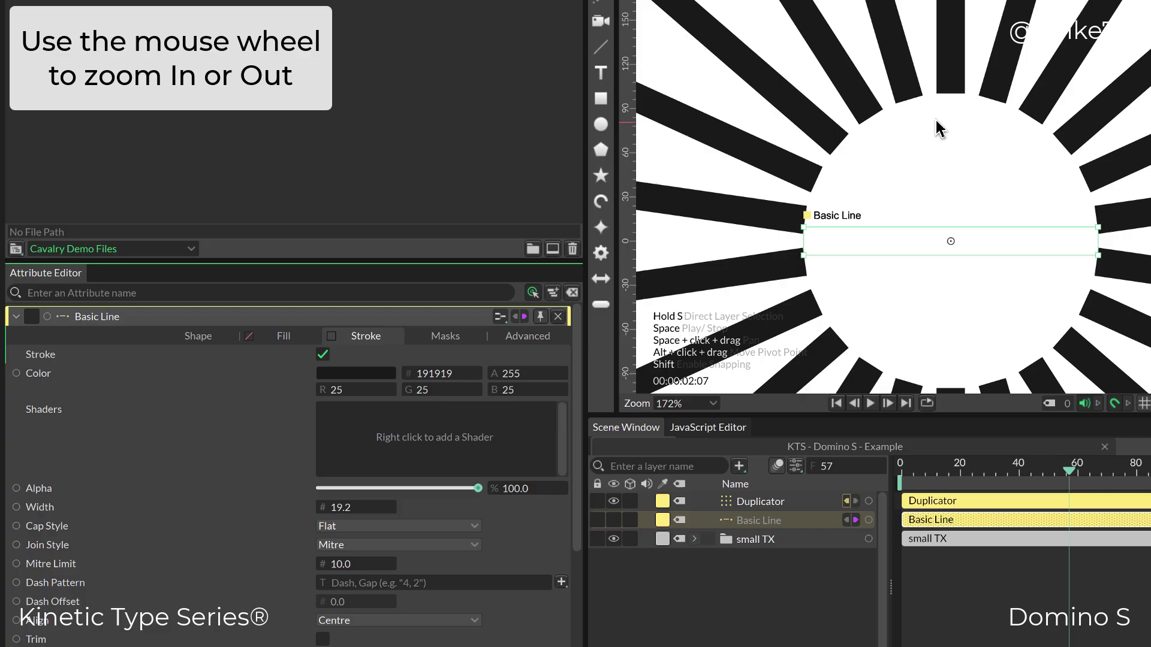
scroll(966, 129, up, 3)
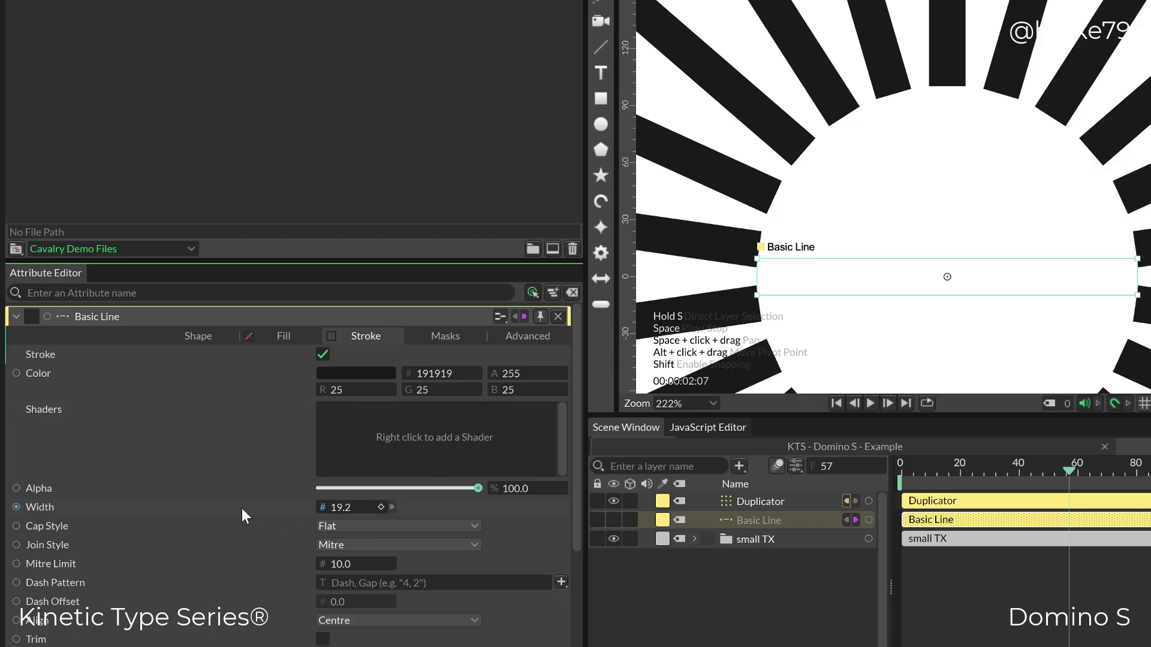
drag(322, 507, 365, 507)
scroll(933, 250, down, 8)
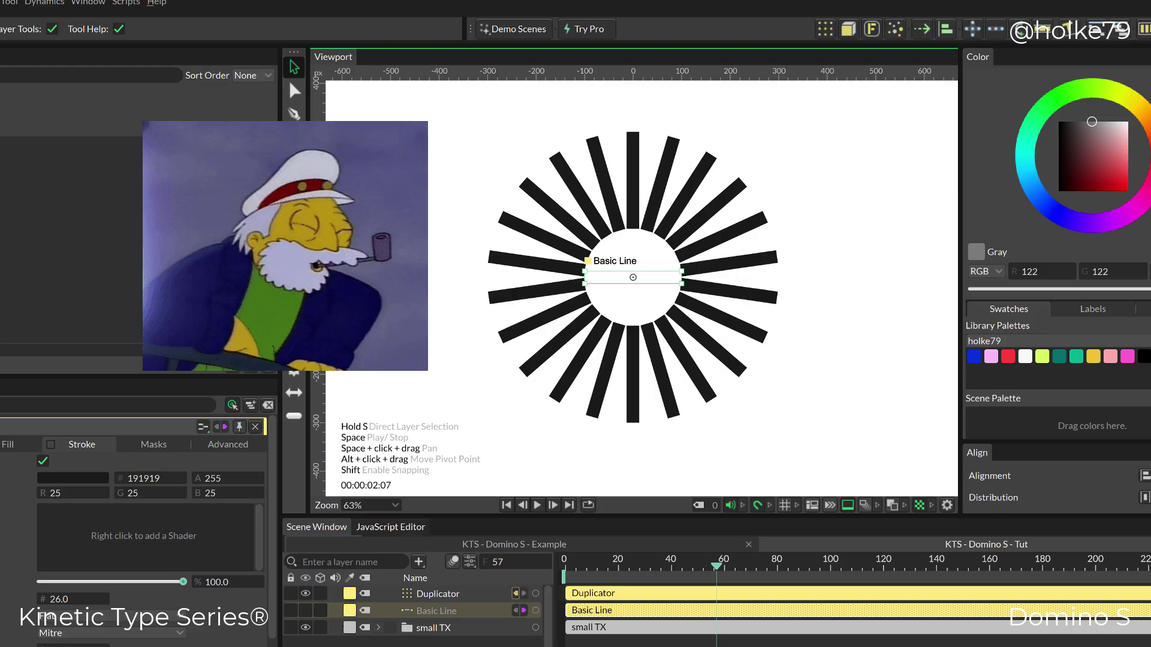
- With the rulers shown, place a vertical guide on the upright centre bar's right edge and a horizontal guide through the circle's centre
key(ctrl+r)
key(ctrl+r)
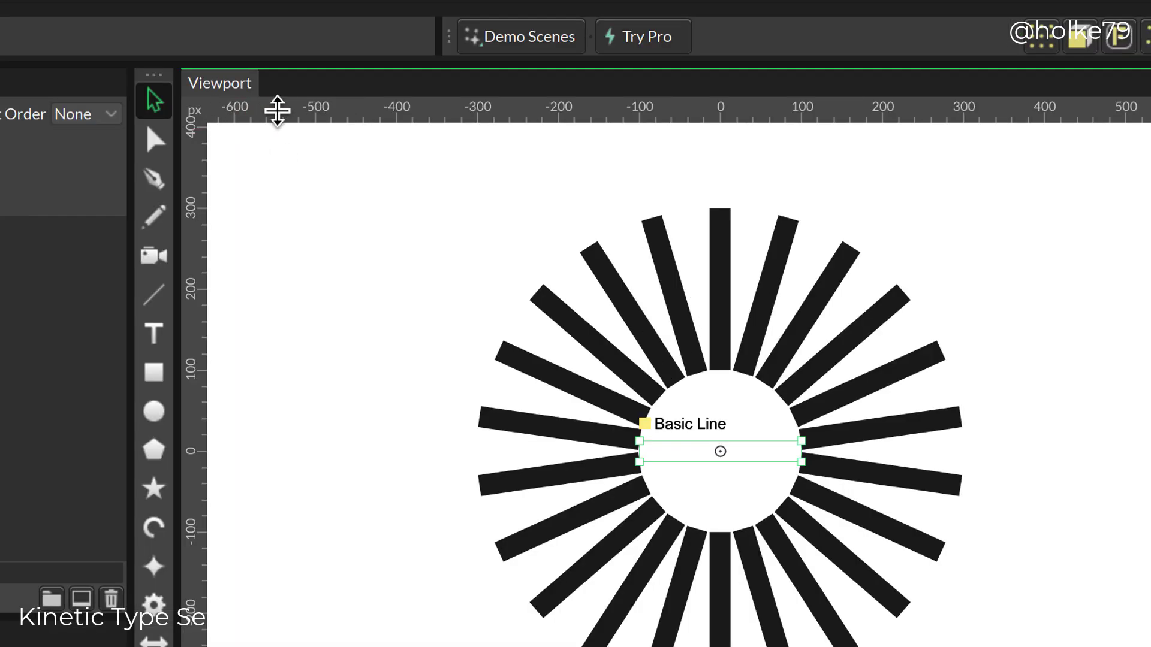
mouse_move(281, 111)
mouse_down()
mouse_move(302, 425)
mouse_move(301, 107)
mouse_up()
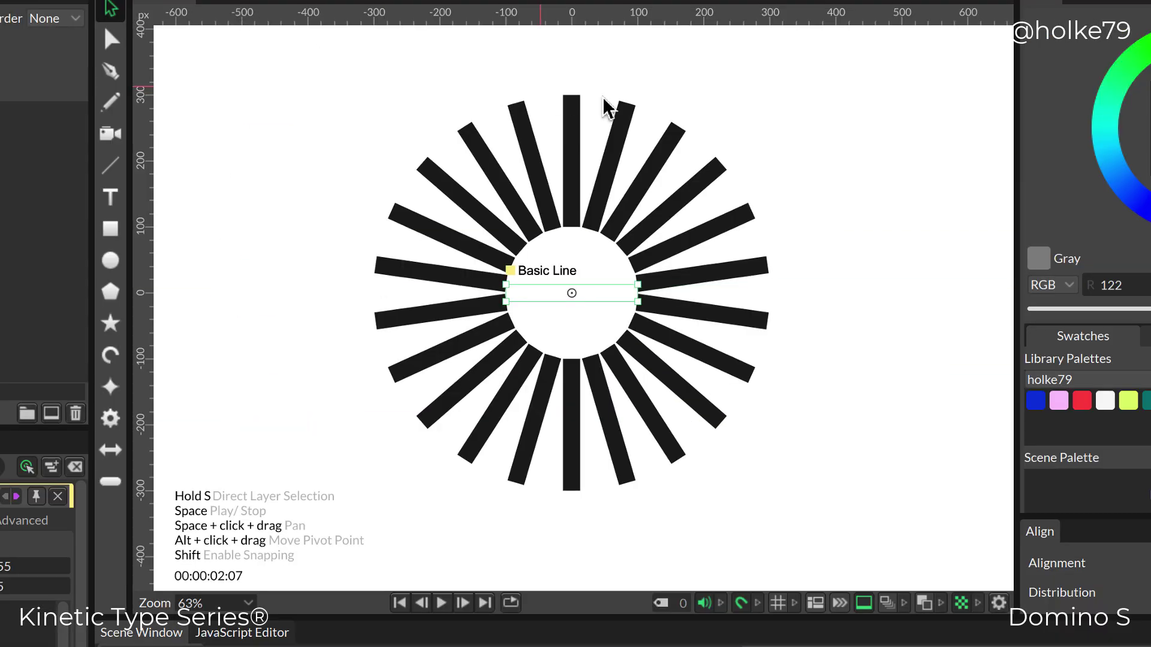
drag(144, 221, 580, 180)
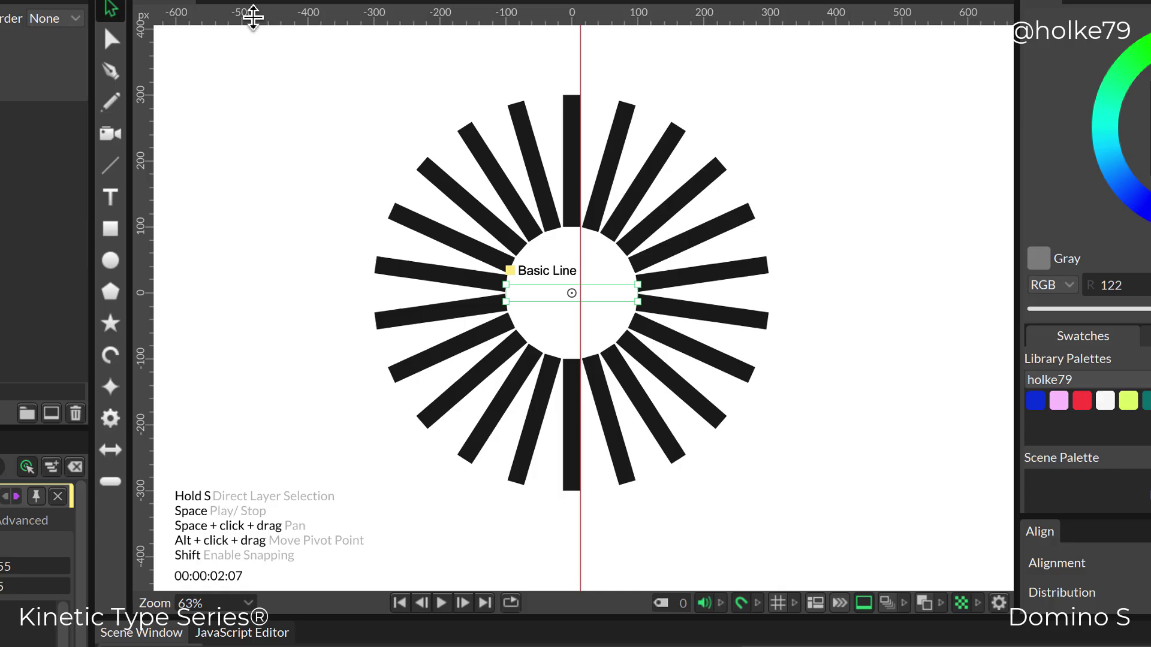
drag(255, 13, 547, 293)
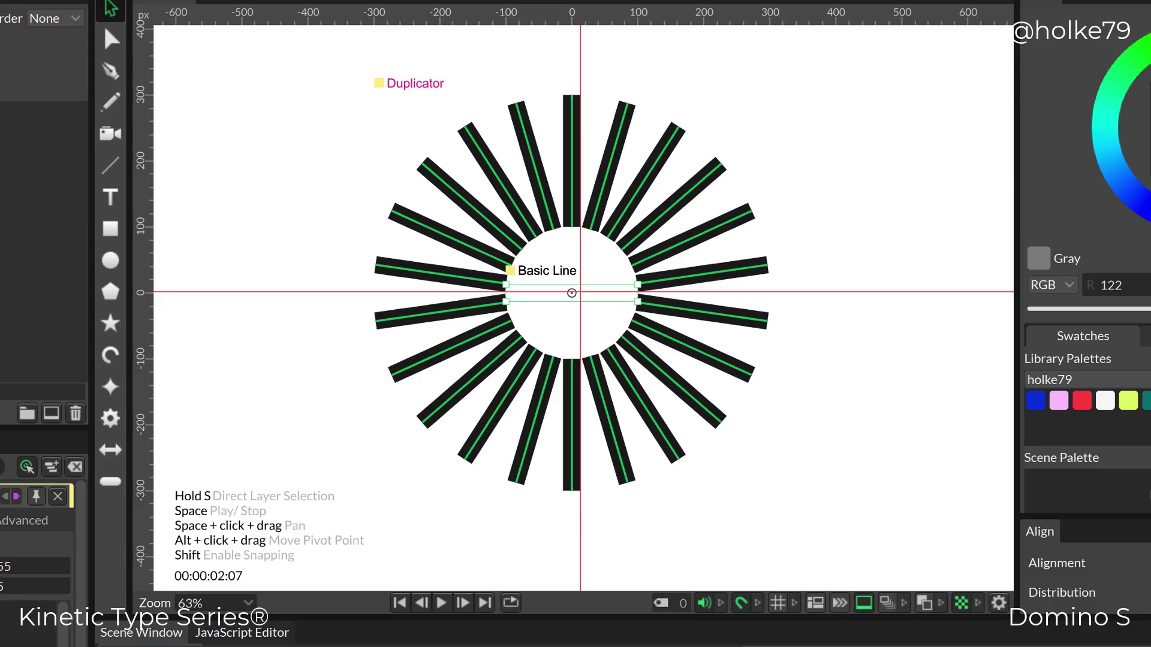
- Set the Duplicator's circle count to 24 so that bars lie exactly on the horizontal and vertical axes
click(556, 506)
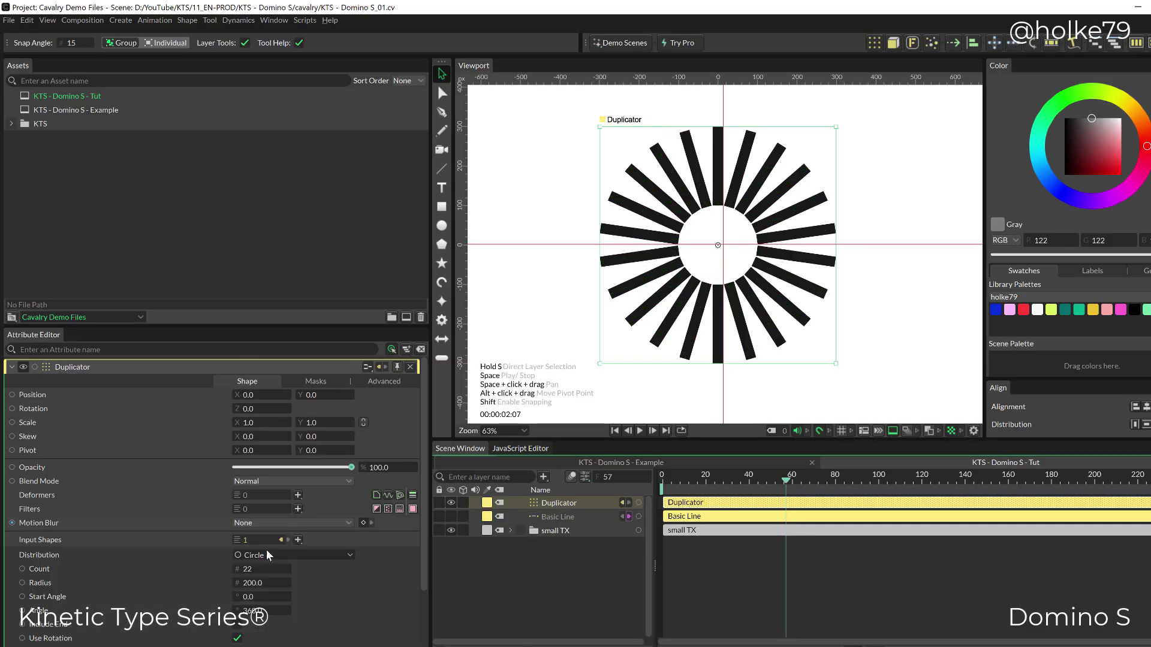
click(248, 570)
key(Up)
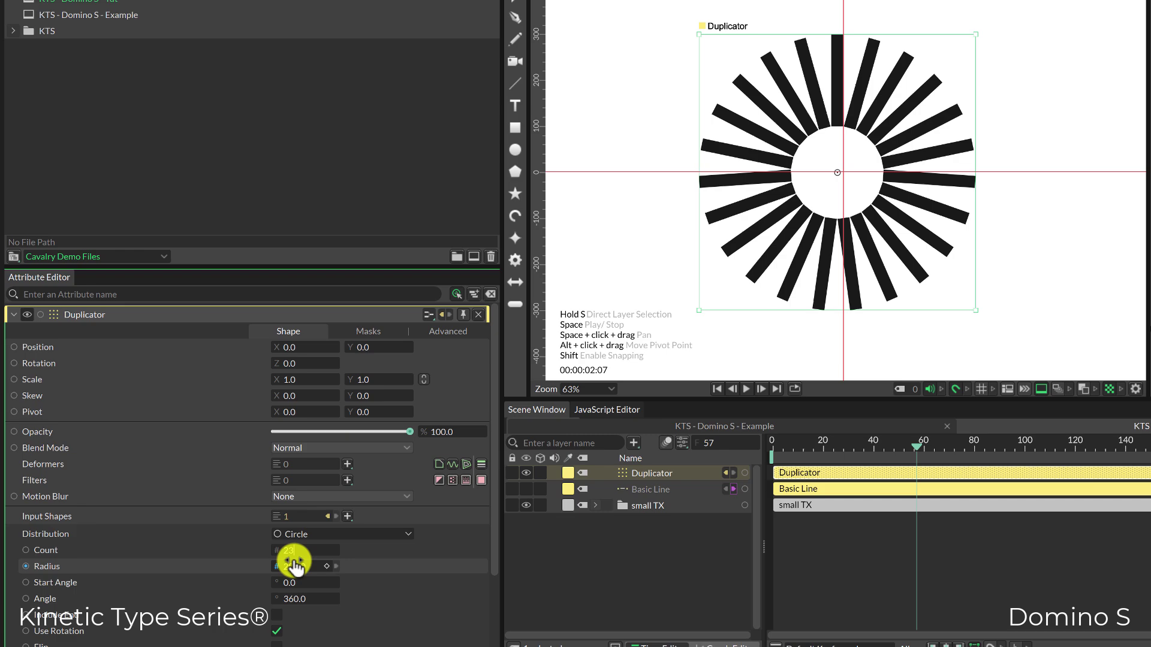
key(Up)
key(Up)
key(Down)
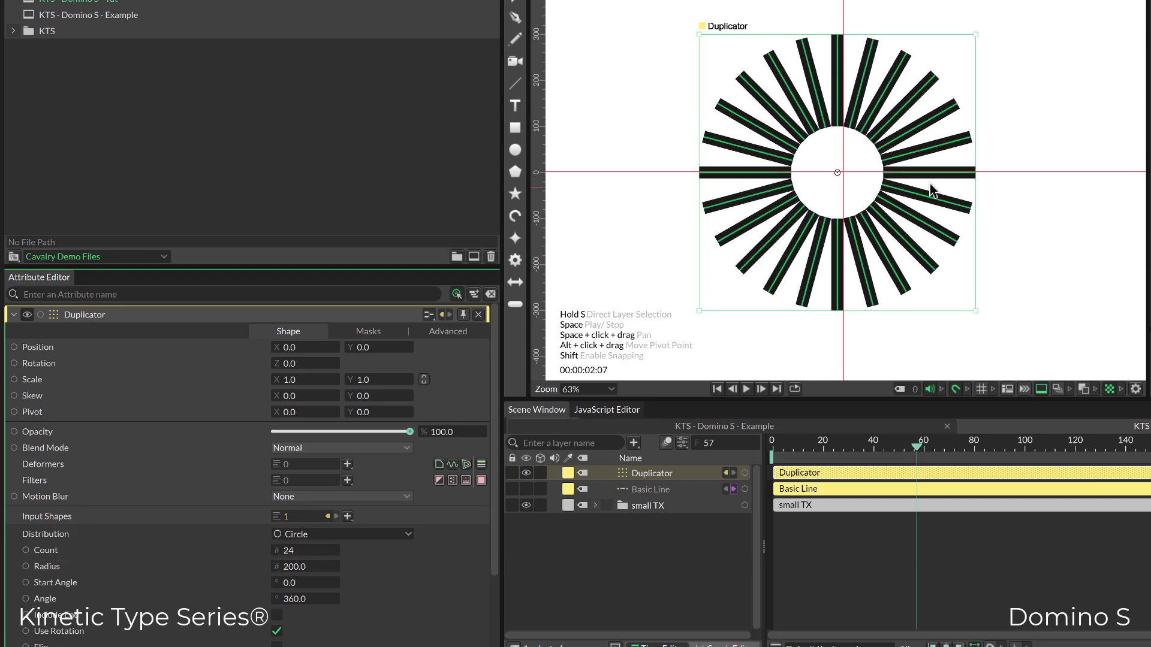
scroll(923, 173, up, 5)
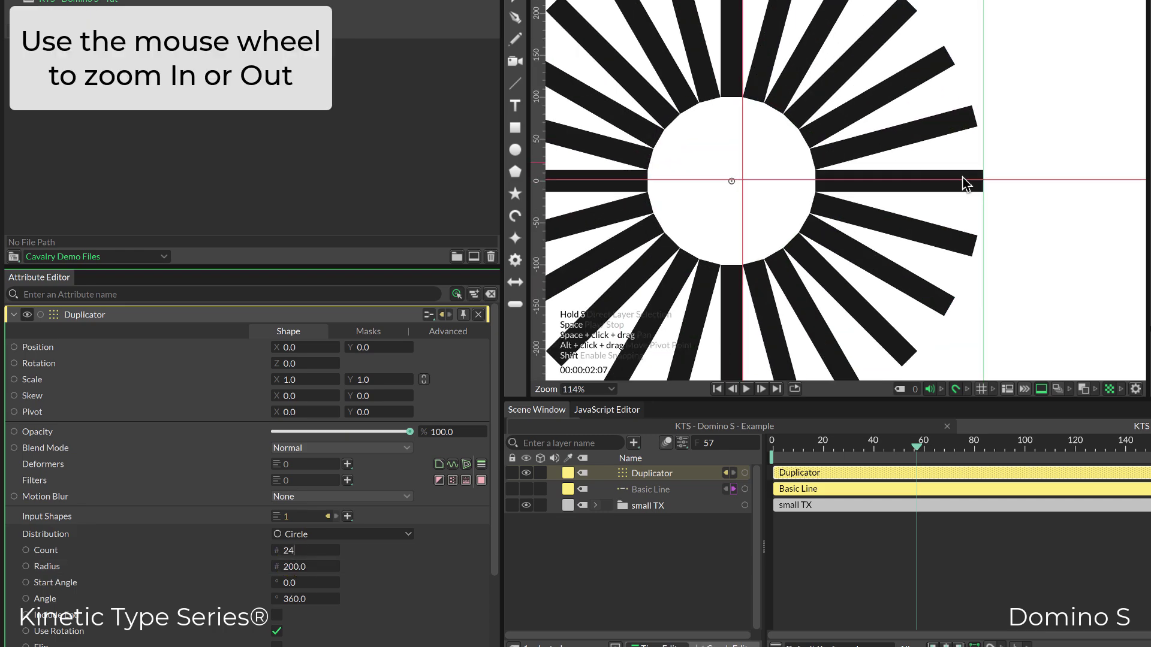
scroll(876, 192, down, 5)
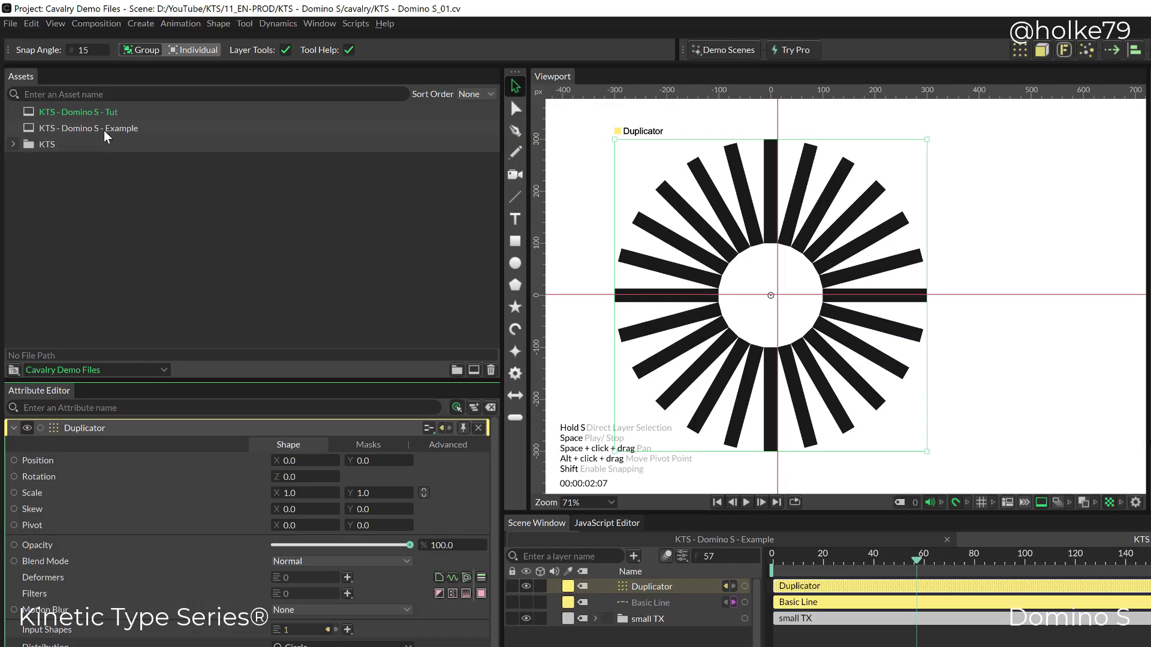
- In the KTS - Domino S - Example composition, hide Duplicator 1 and examine how the remaining lower arc is cut at its ends
double_click(105, 136)
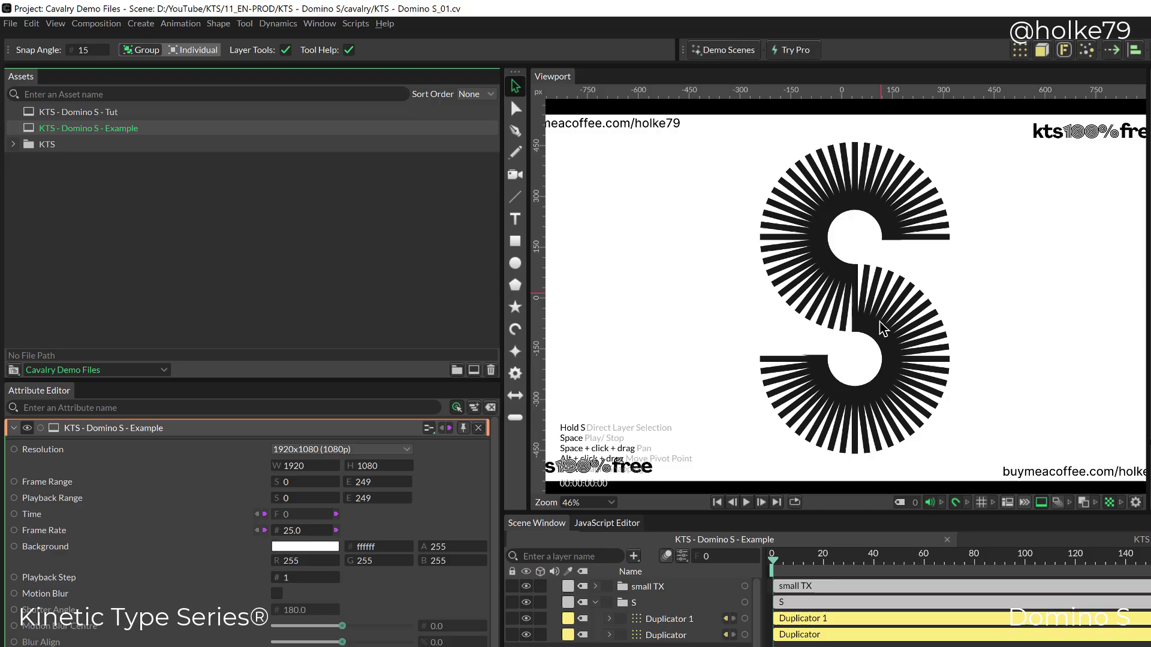
click(882, 329)
scroll(883, 329, up, 2)
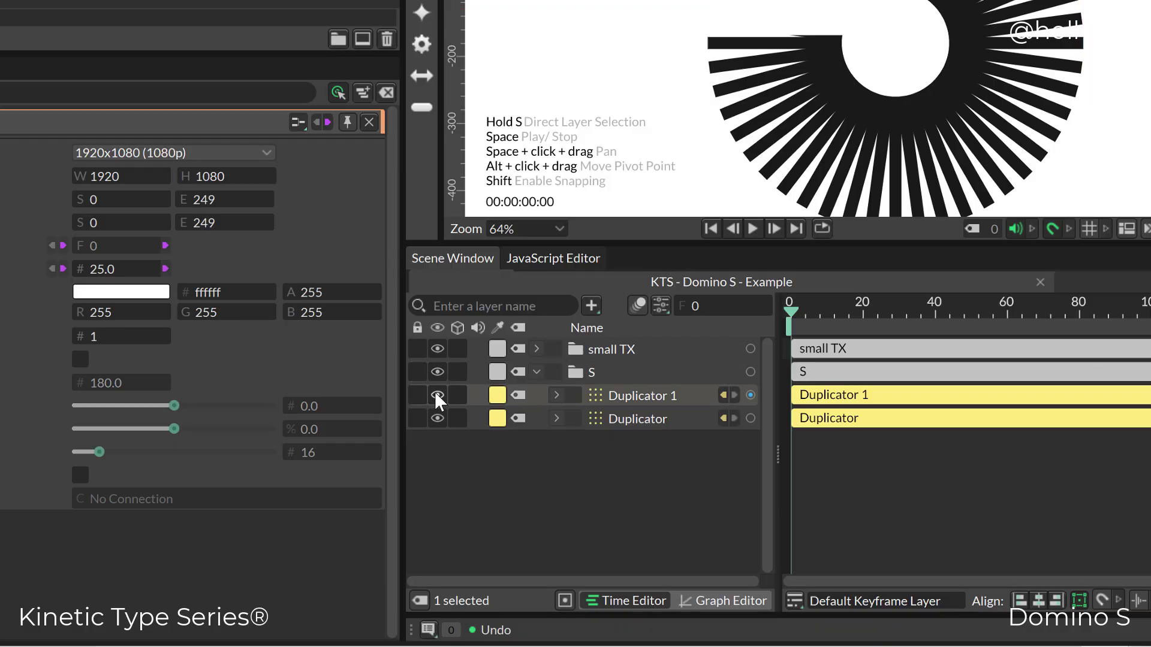
click(435, 394)
scroll(586, 301, up, 2)
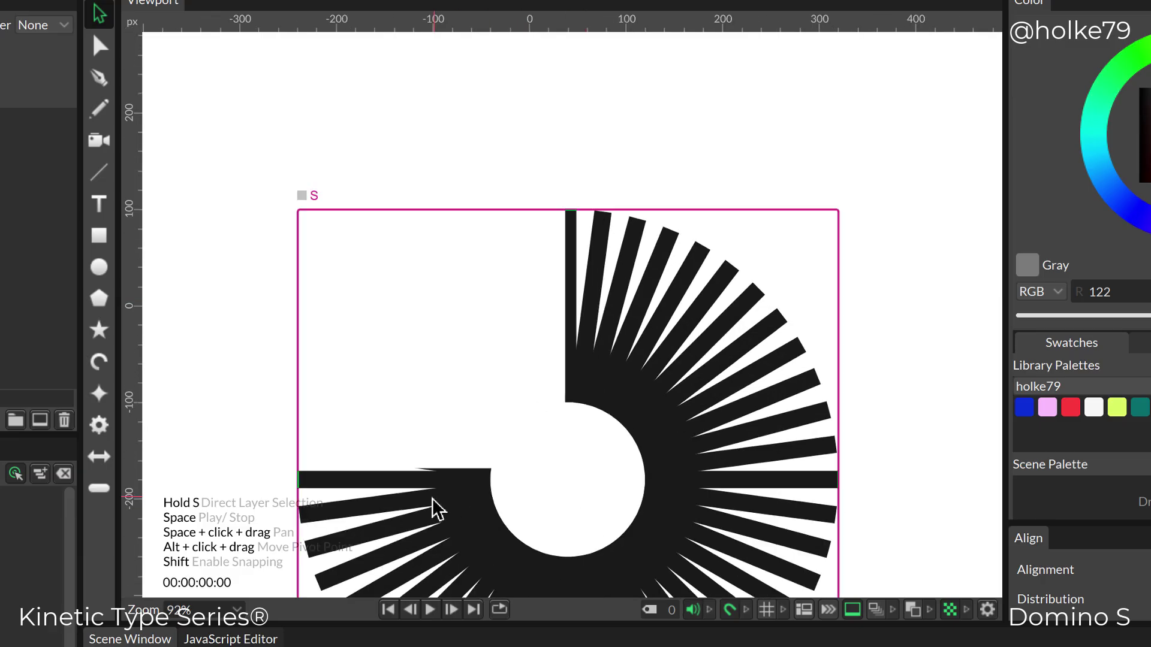
scroll(436, 510, up, 4)
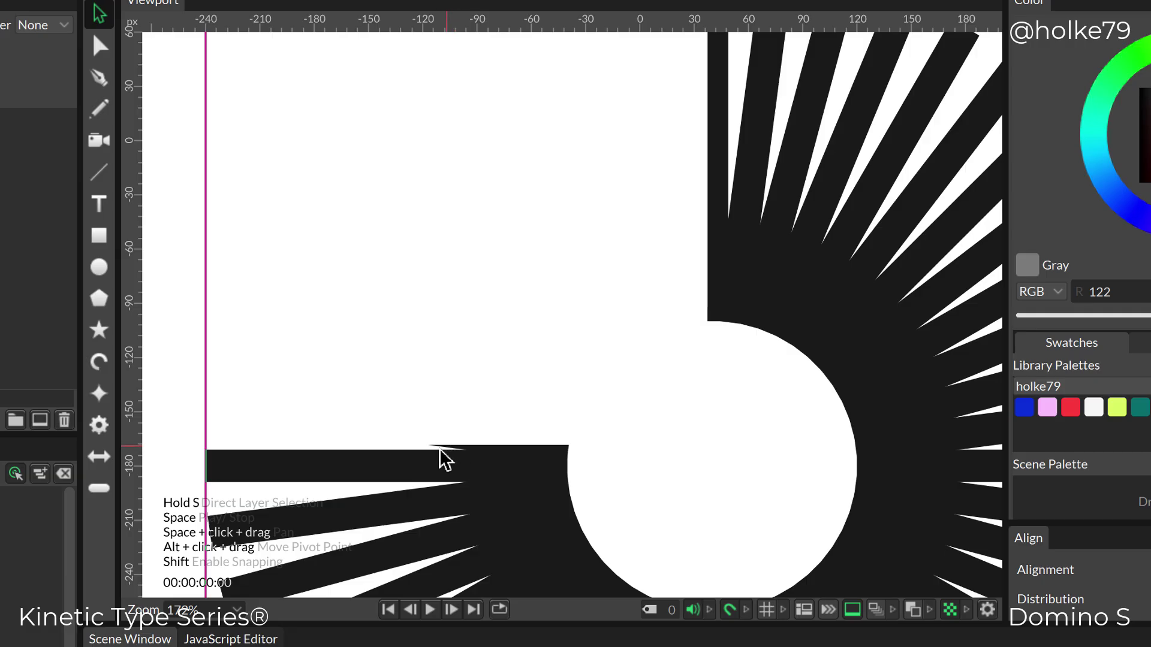
scroll(444, 468, up, 4)
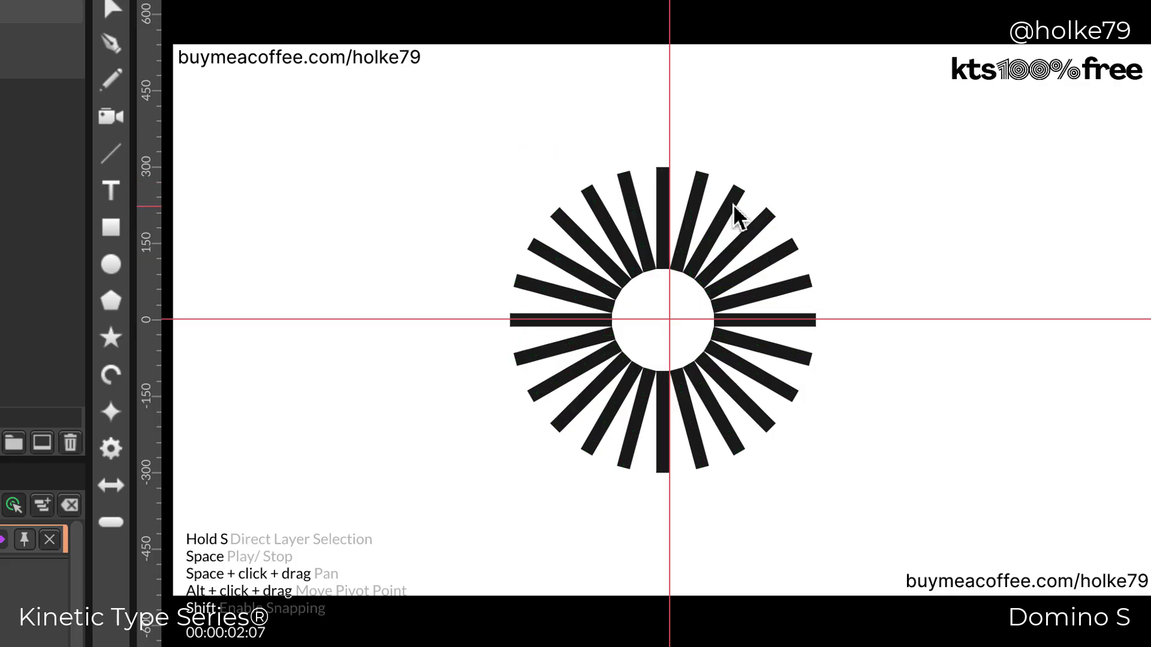
- Add a rectangle in the tutorial composition and align its lower-left corner with the upright bar's right edge and the horizontal bar's upper edge
click(112, 229)
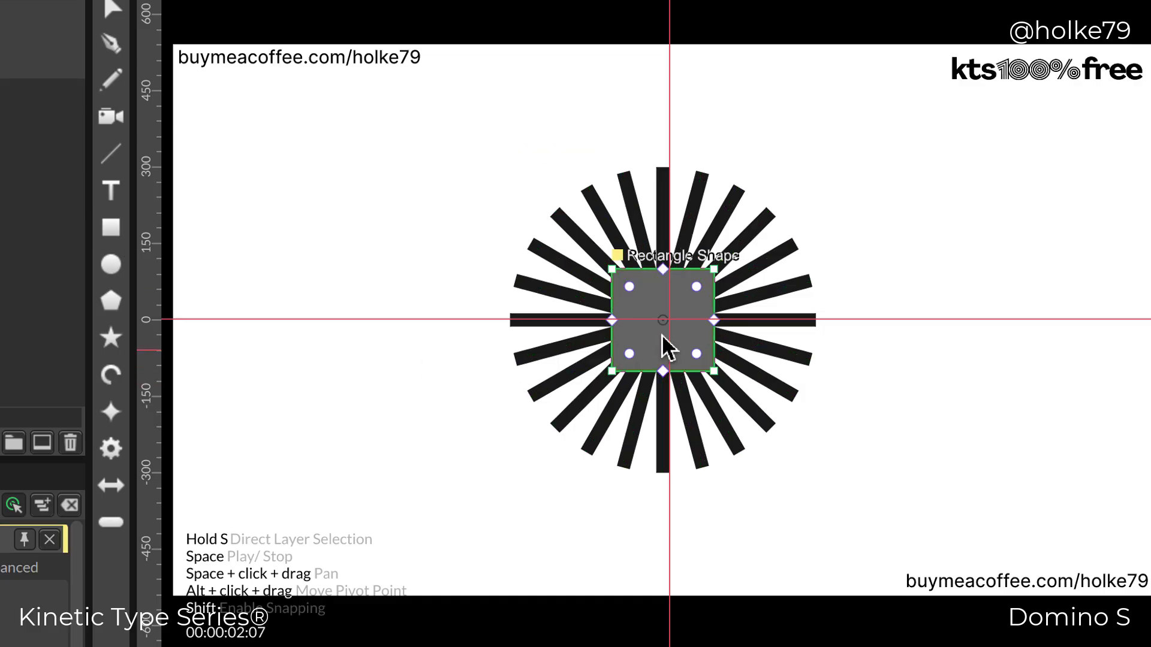
drag(650, 319, 709, 276)
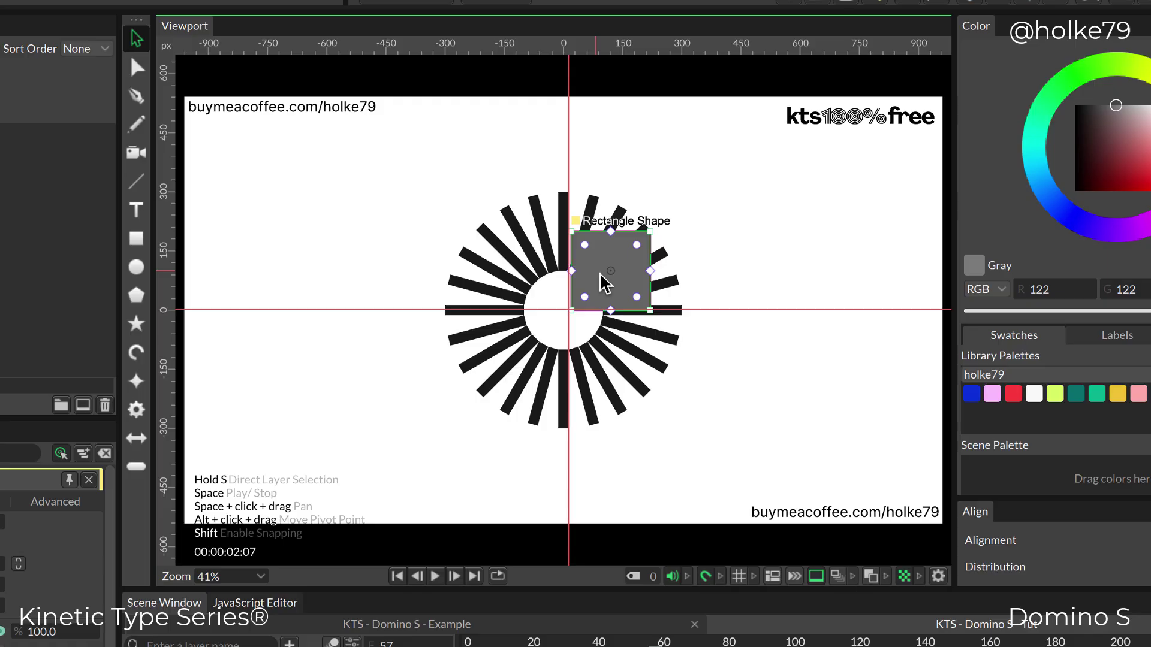
scroll(710, 277, up, 3)
scroll(608, 279, up, 5)
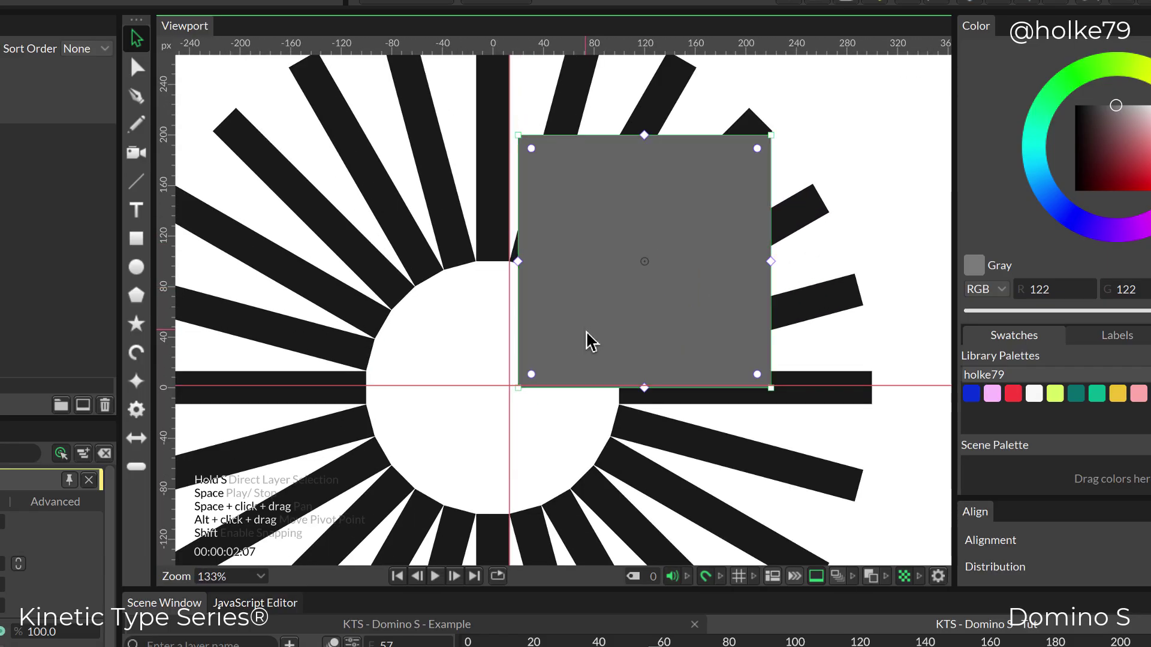
drag(585, 337, 666, 368)
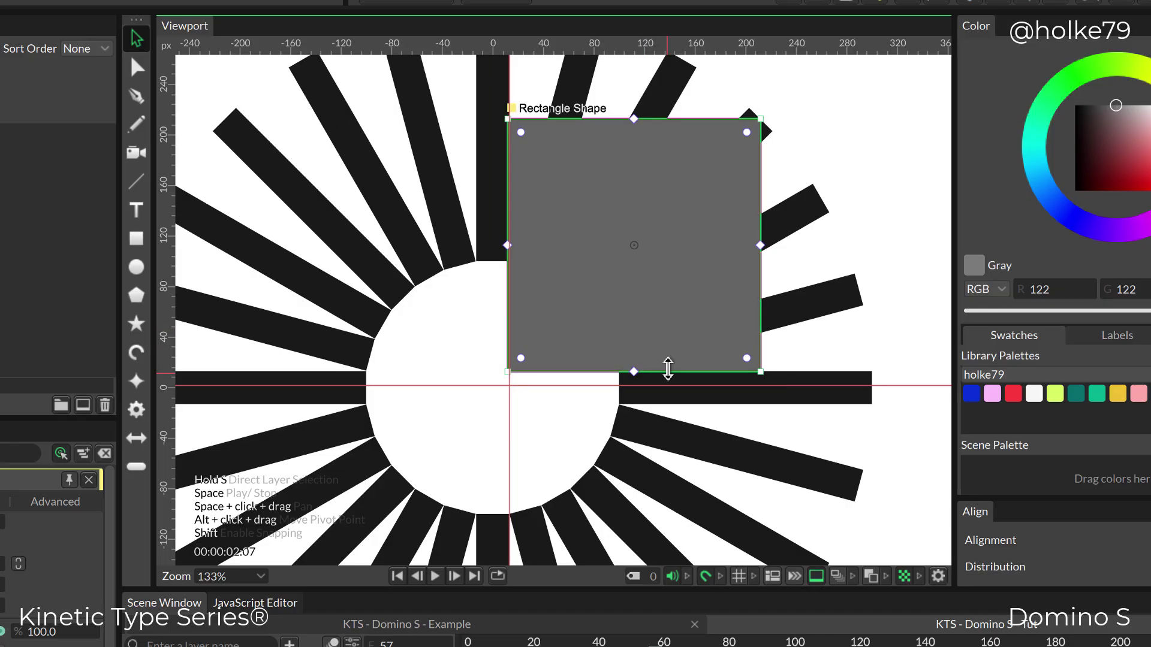
scroll(762, 373, up, 5)
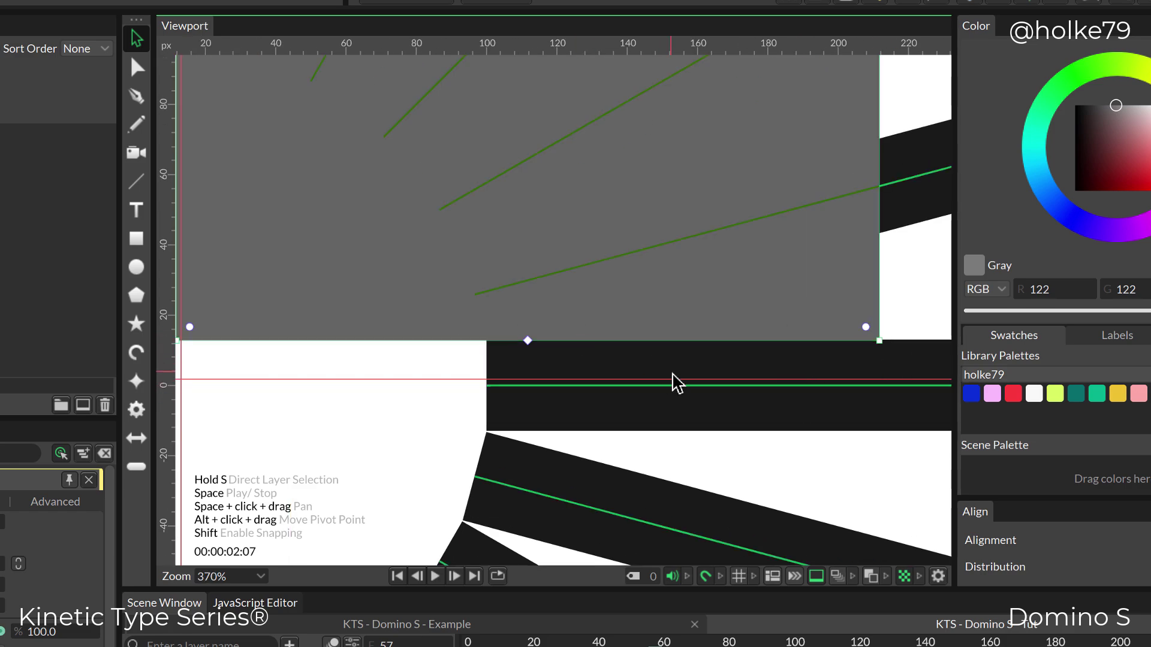
scroll(653, 369, down, 5)
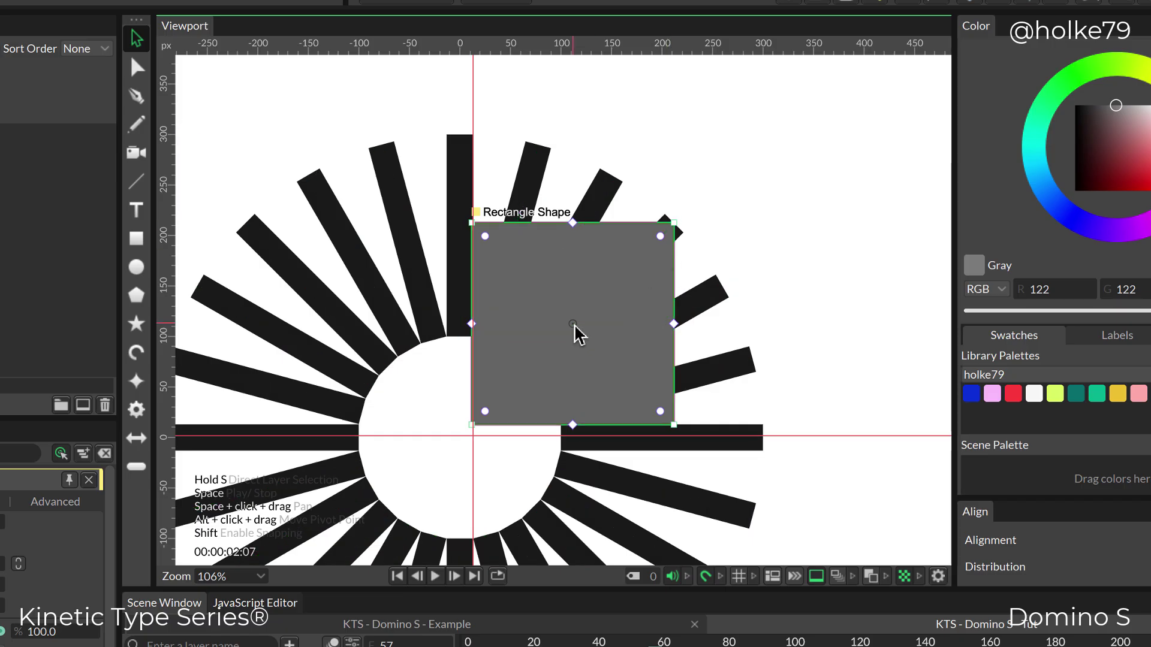
- Move the rectangle's pivot point from its centre to its lower-left corner
scroll(571, 334, up, 1)
click(571, 324)
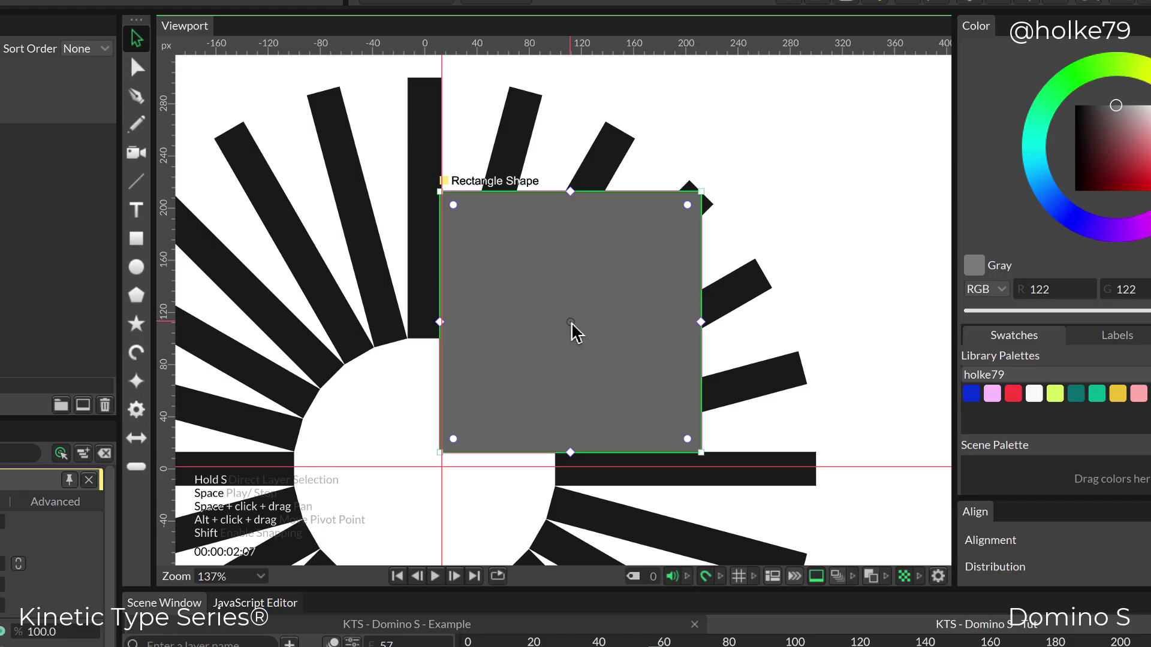
mouse_move(571, 324)
mouse_down()
mouse_move(556, 347)
mouse_move(572, 320)
mouse_up()
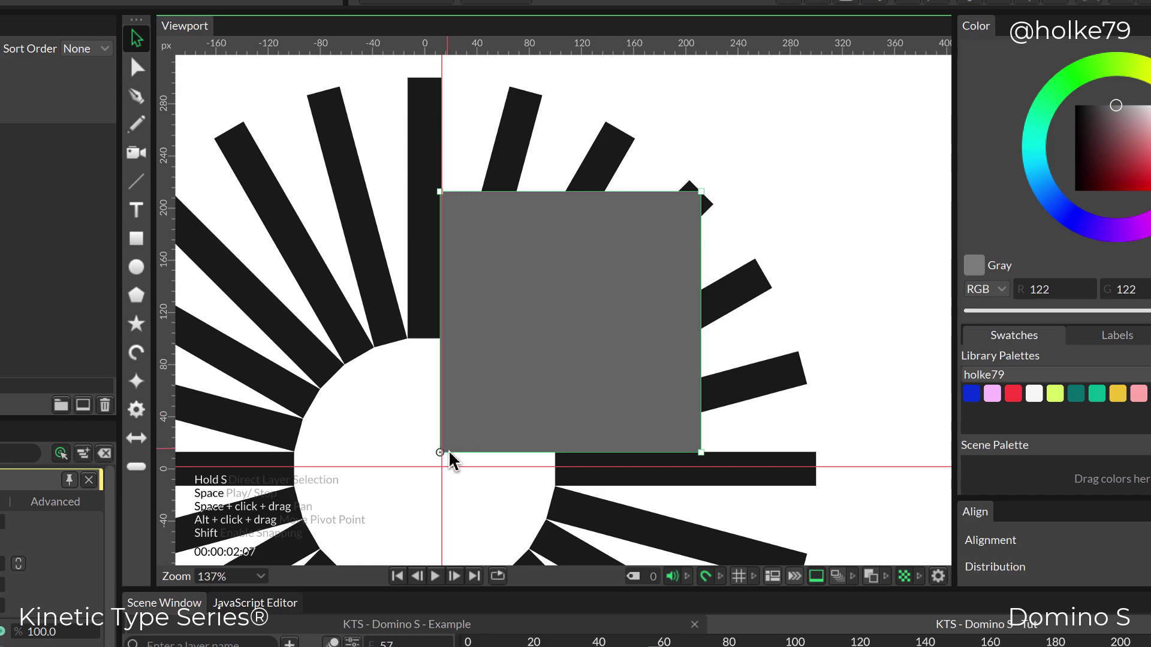
- Scale the rectangle from its lower-left corner to about 1.74 by 1.68 so it covers the upper-right quarter of the bars
click(580, 308)
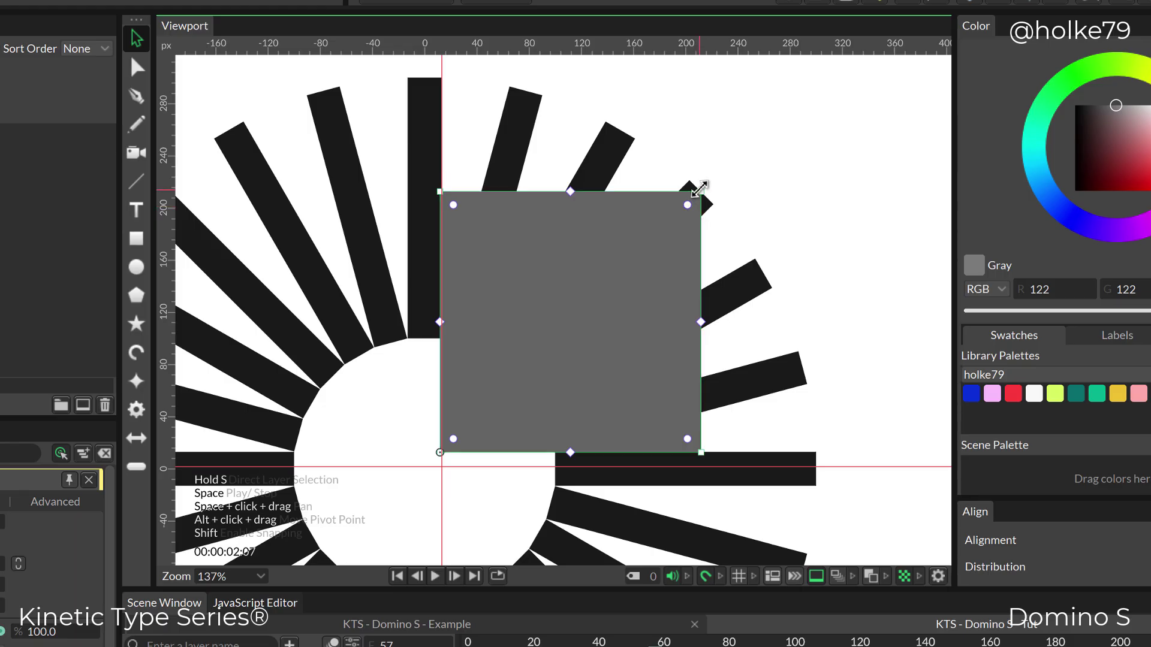
drag(699, 189, 836, 117)
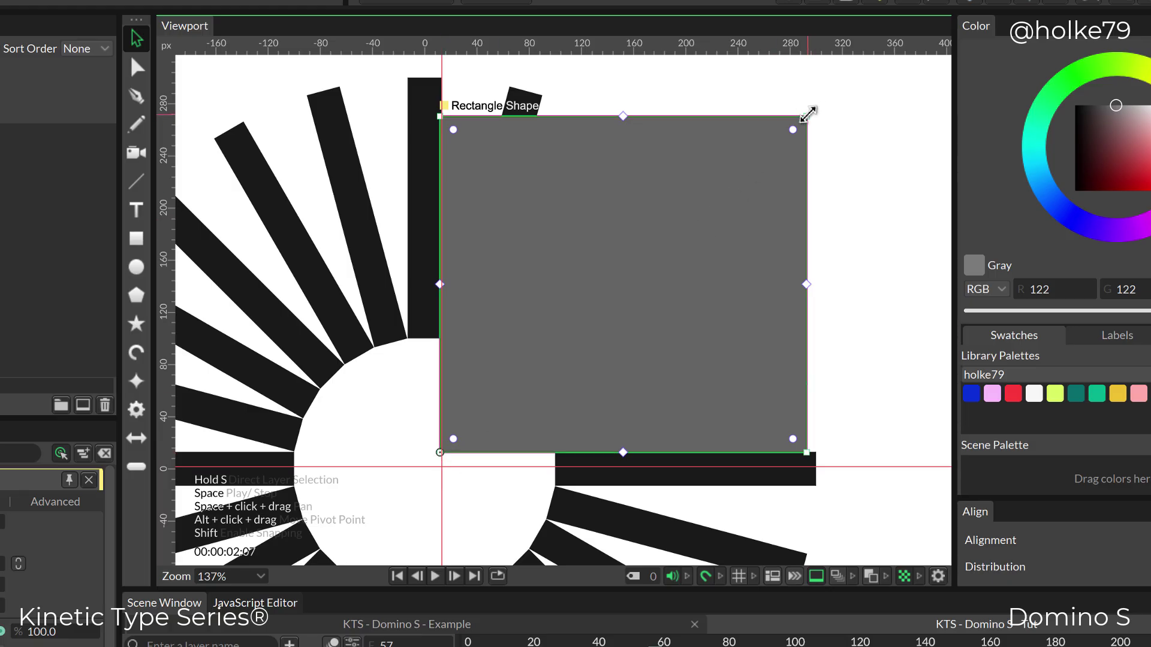
drag(808, 113, 833, 70)
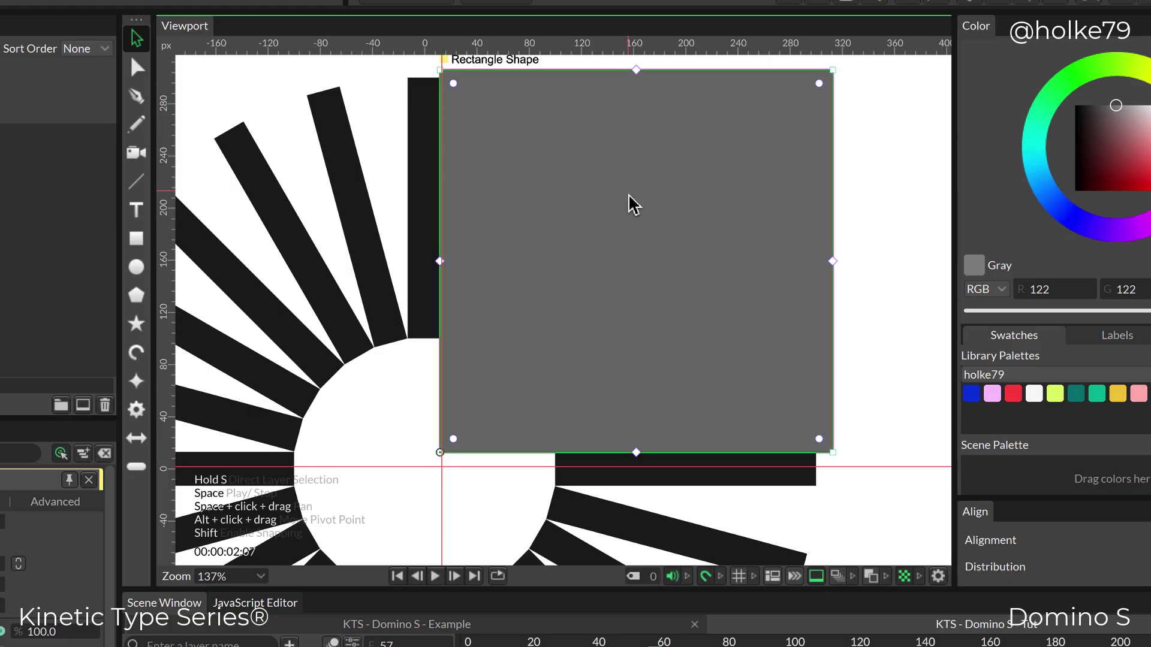
scroll(631, 204, down, 5)
drag(742, 116, 769, 99)
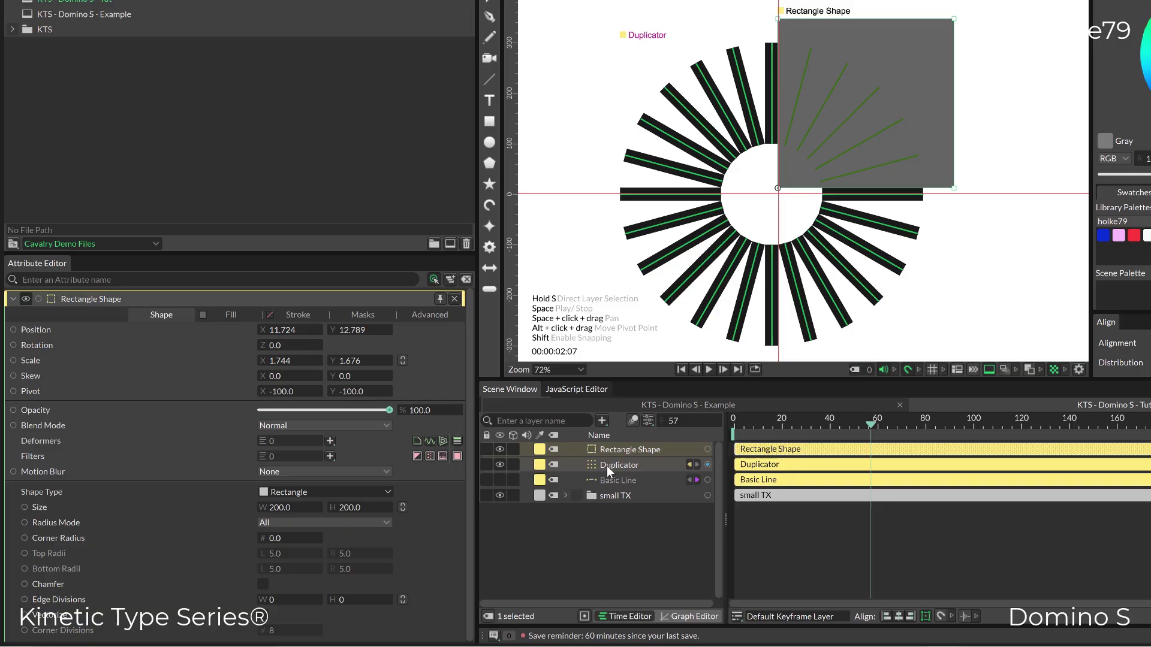
- Add the Rectangle Shape to the Duplicator's Clipping Masks and set its mode to subtract the covered quarter
click(606, 466)
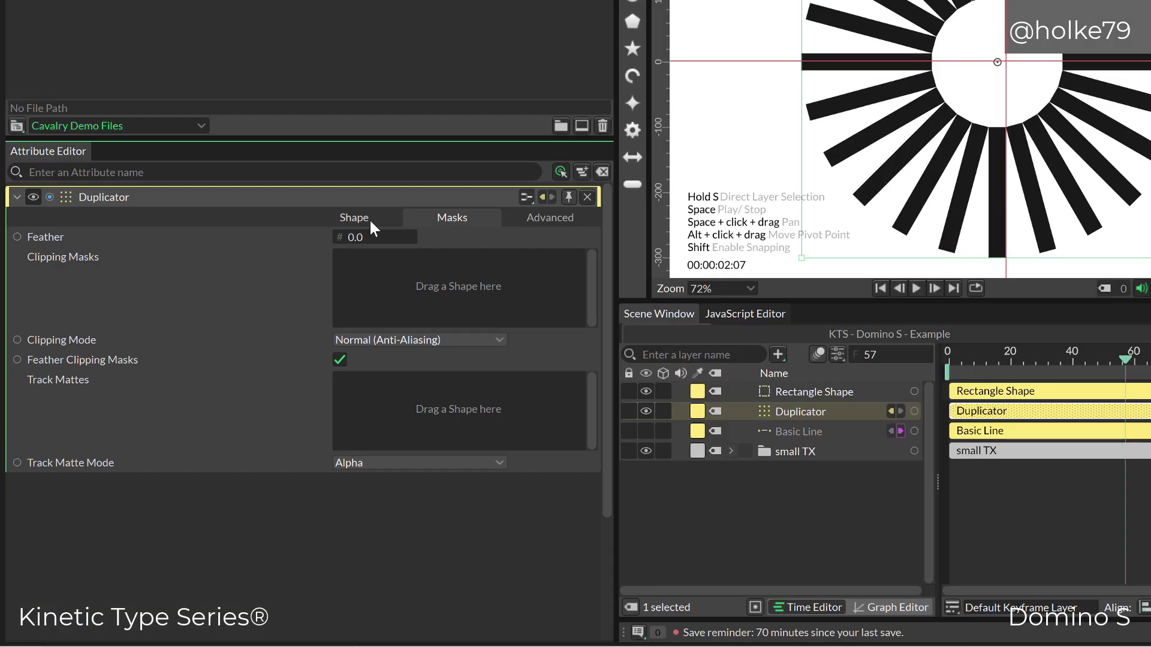
click(274, 315)
click(445, 218)
click(808, 391)
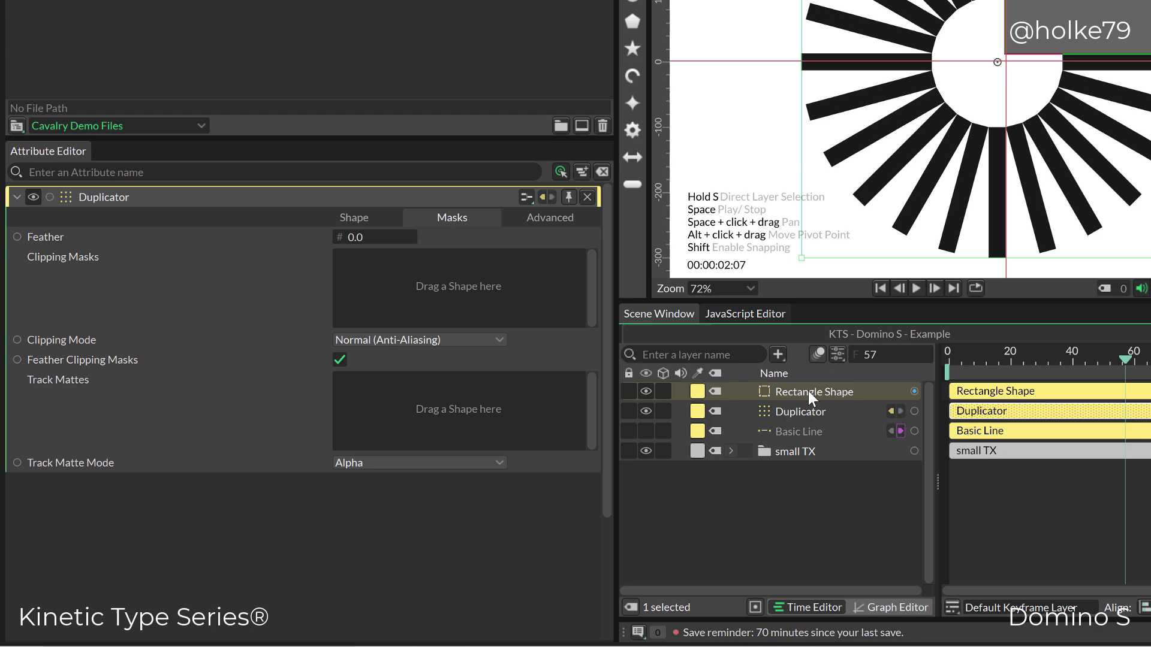
drag(808, 391, 510, 297)
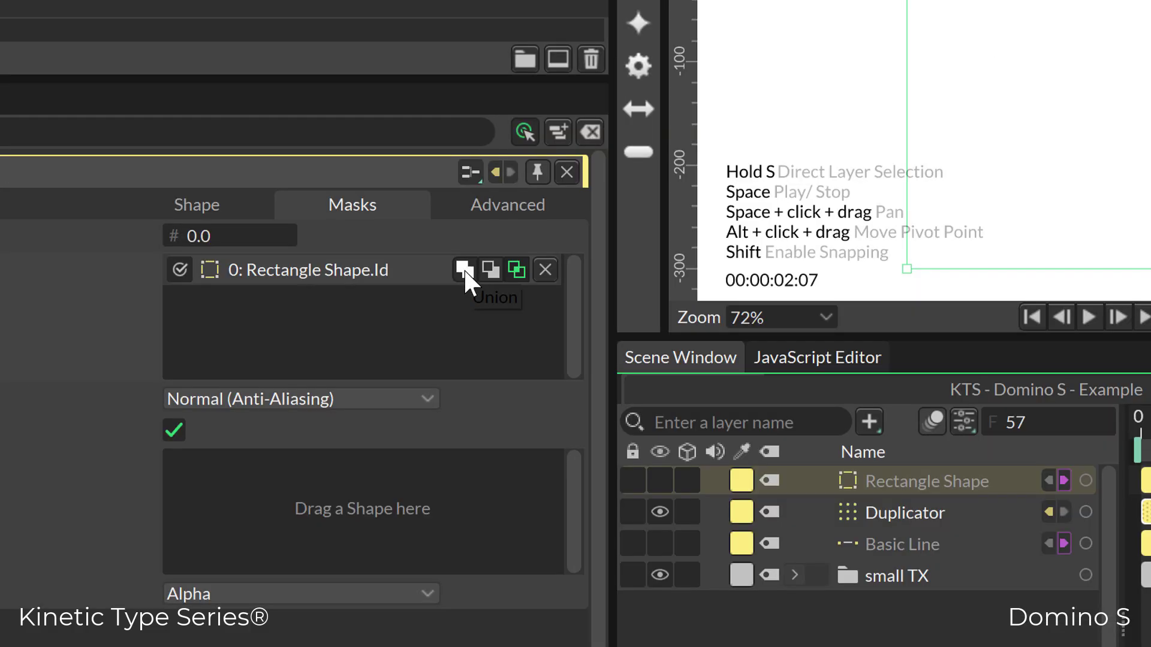
click(486, 269)
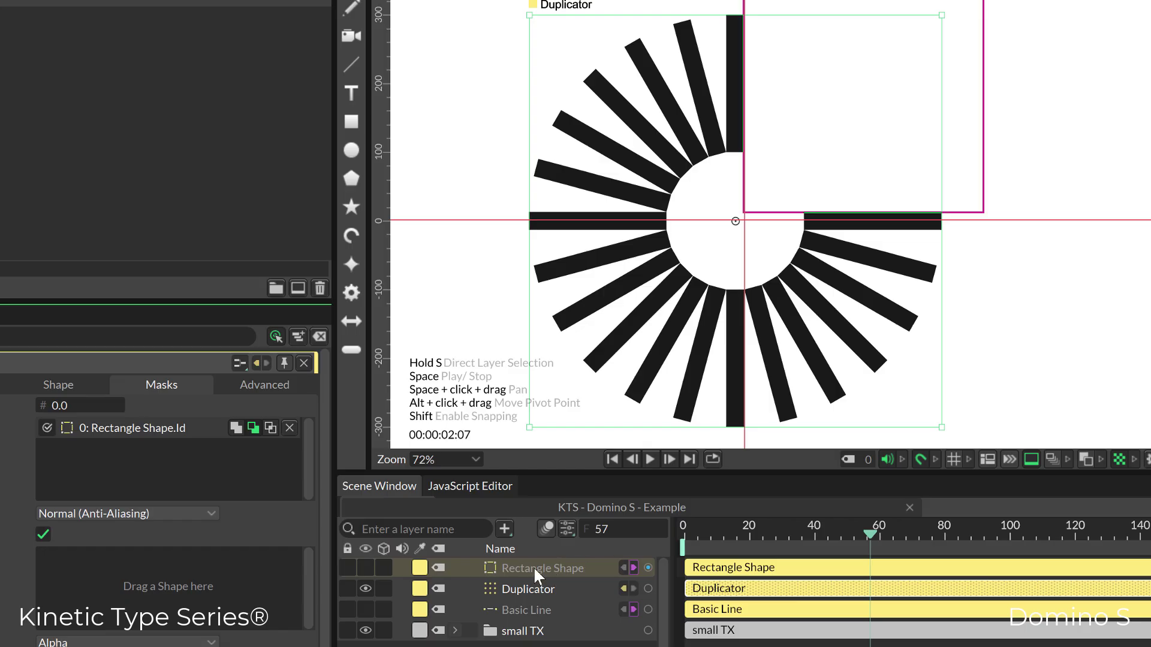
- Rename the Rectangle Shape layer as Mask
click(516, 566)
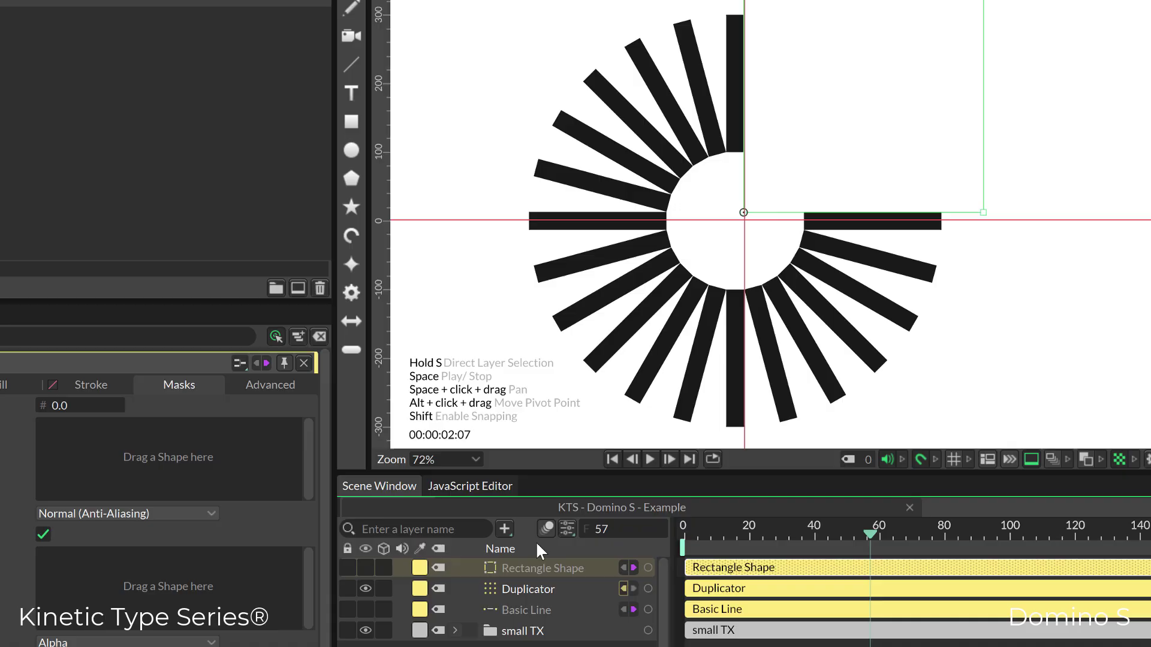
double_click(520, 566)
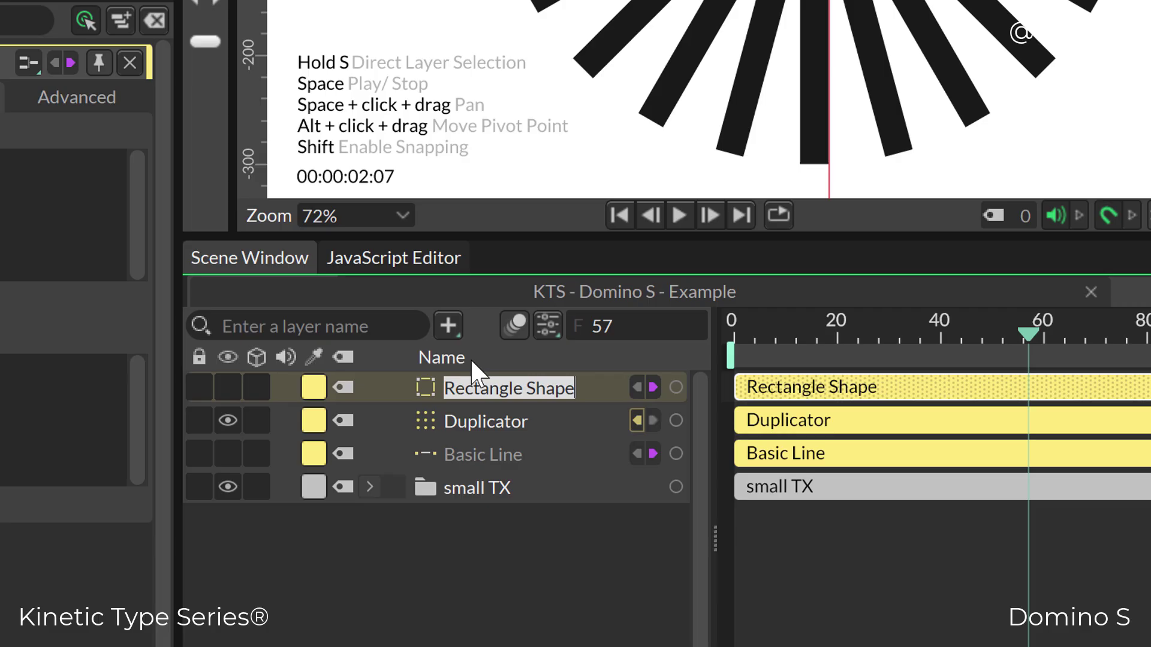
text(Mask)
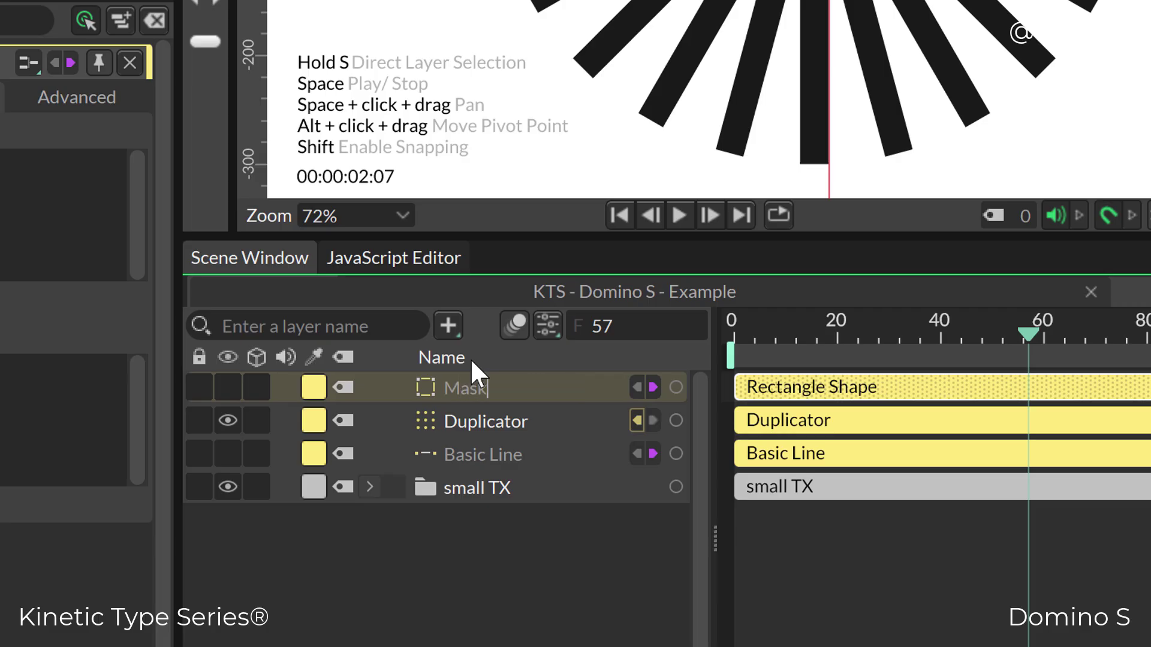
key(Return)
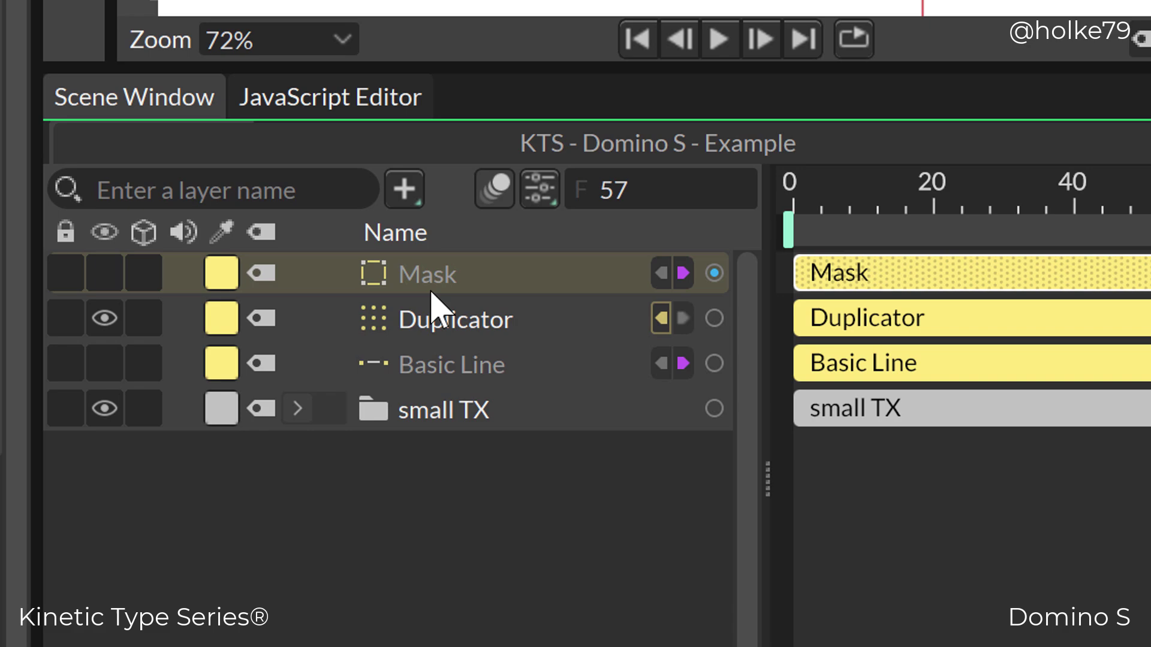
- Parent the Mask and Basic Line layers under the Duplicator
drag(561, 509, 562, 522)
drag(434, 320, 436, 316)
click(437, 362)
drag(437, 362, 441, 303)
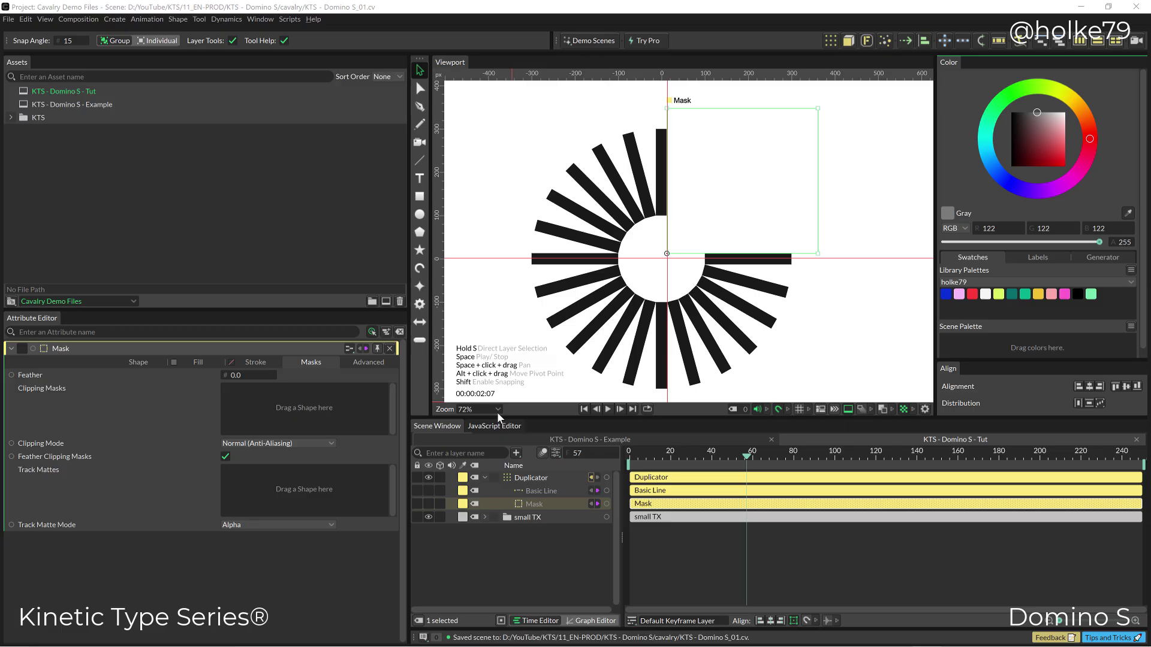
- Rename the Duplicator layer as S1
click(497, 409)
click(487, 419)
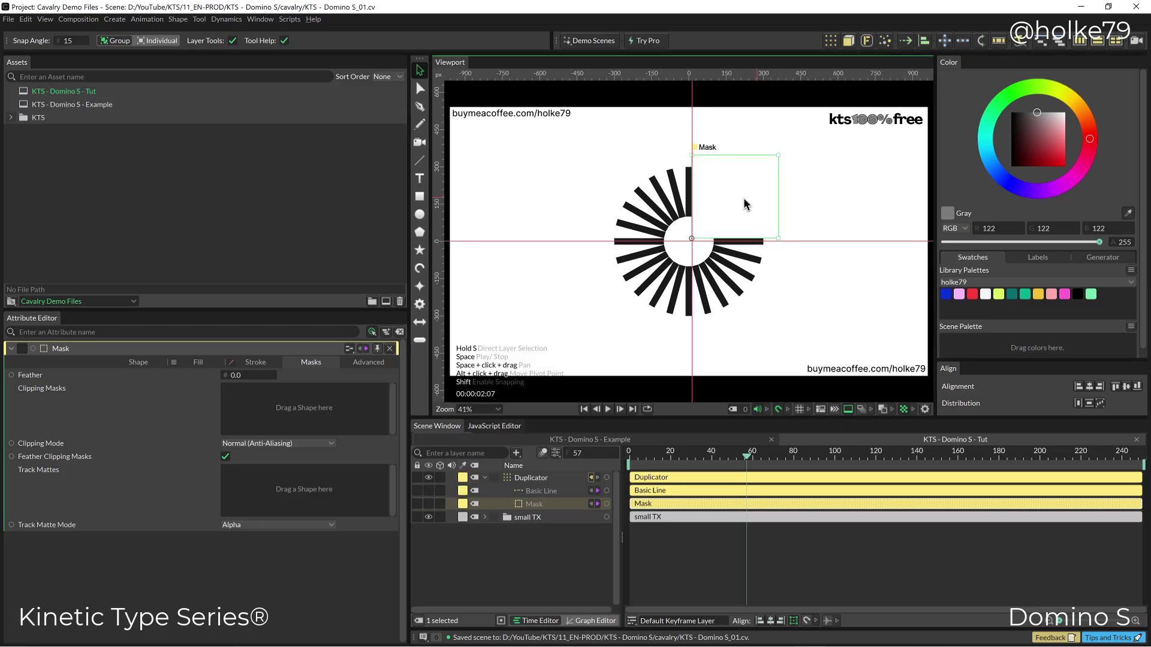
click(522, 480)
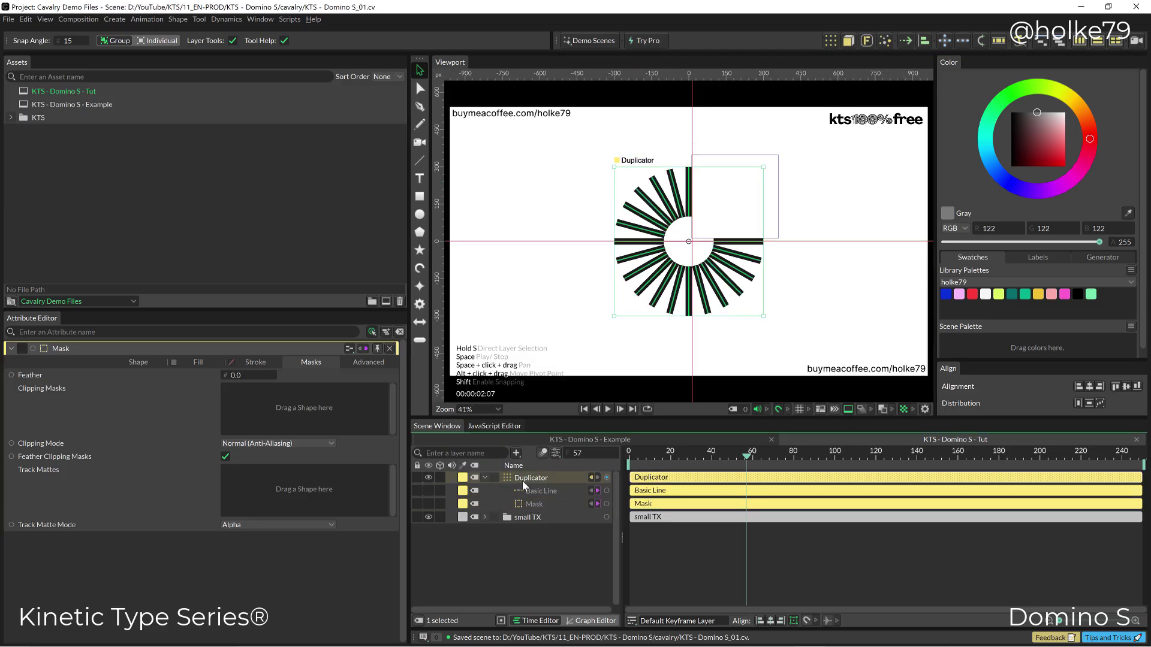
double_click(521, 480)
text(S1)
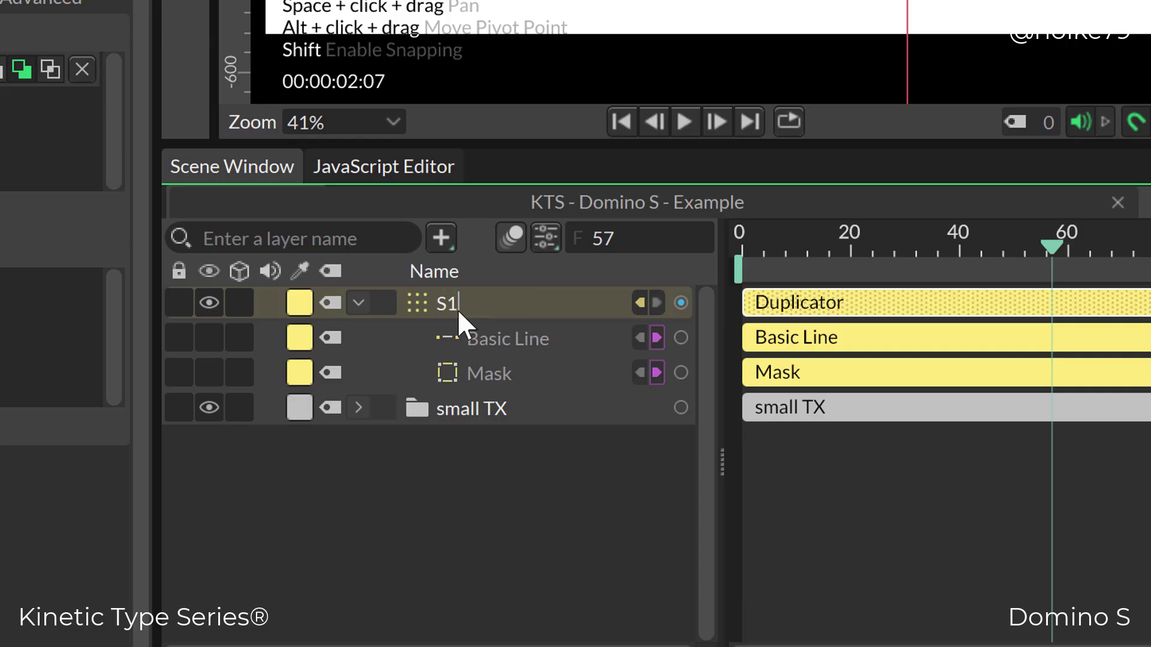
key(Return)
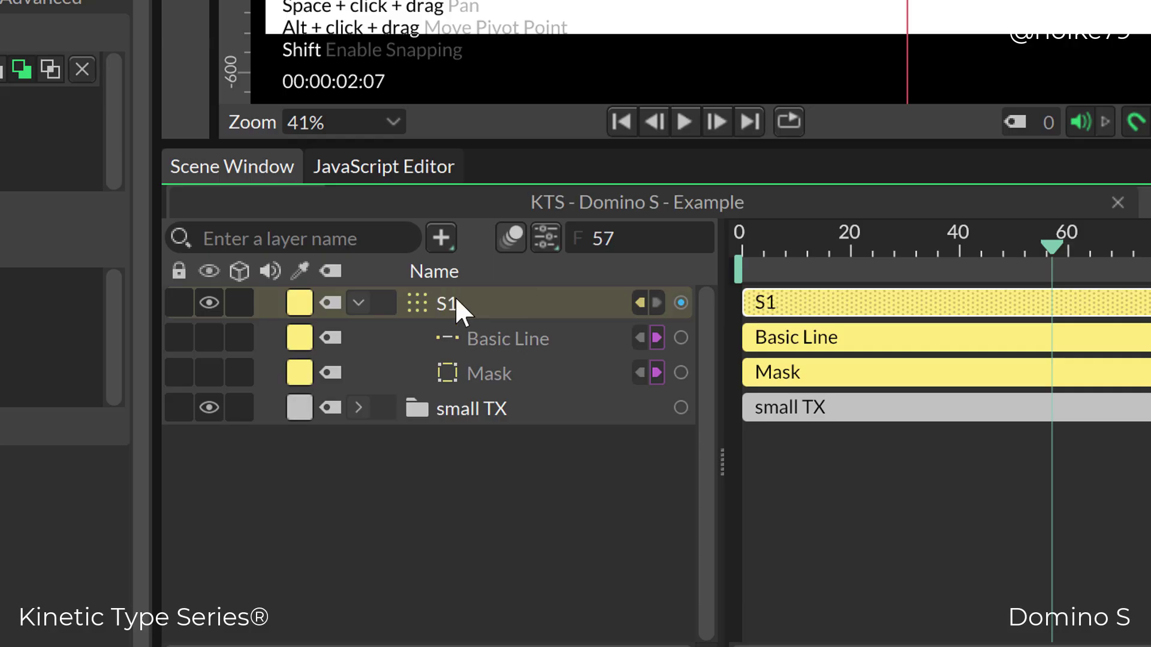
click(462, 410)
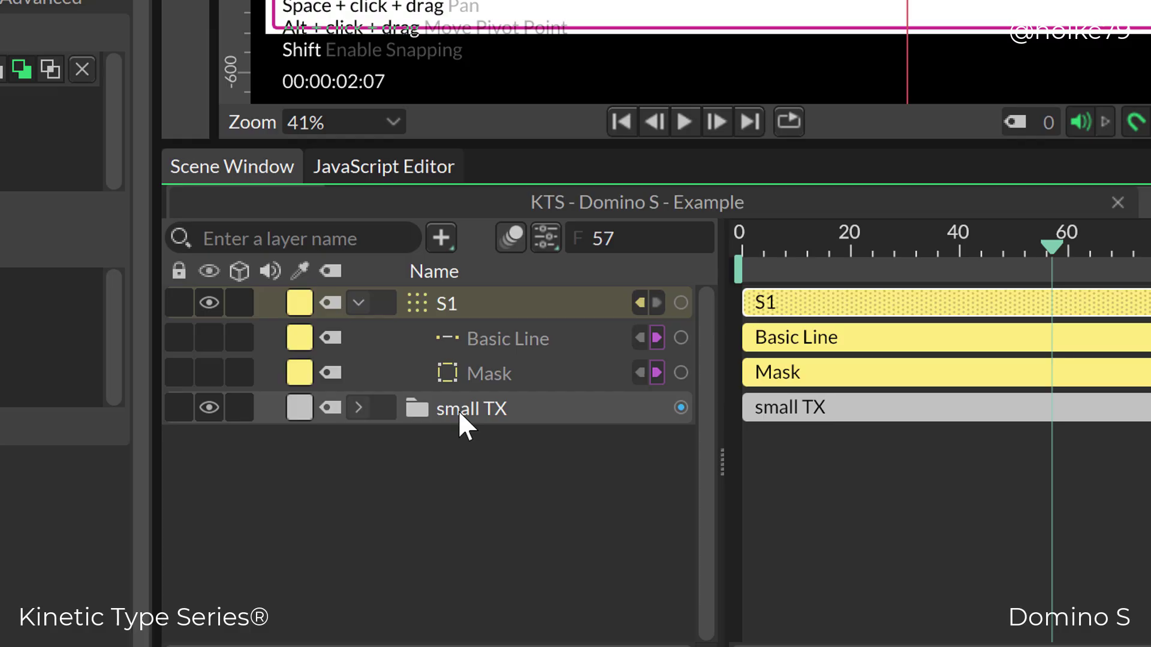
key(ctrl+v)
click(458, 383)
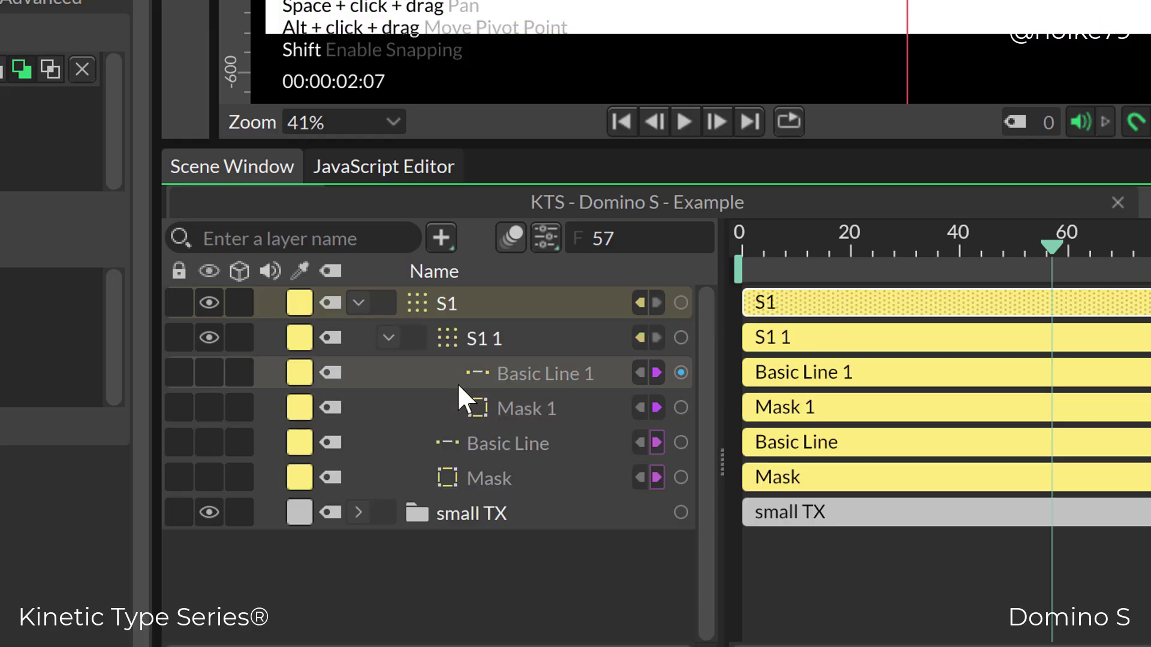
key(ctrl+z)
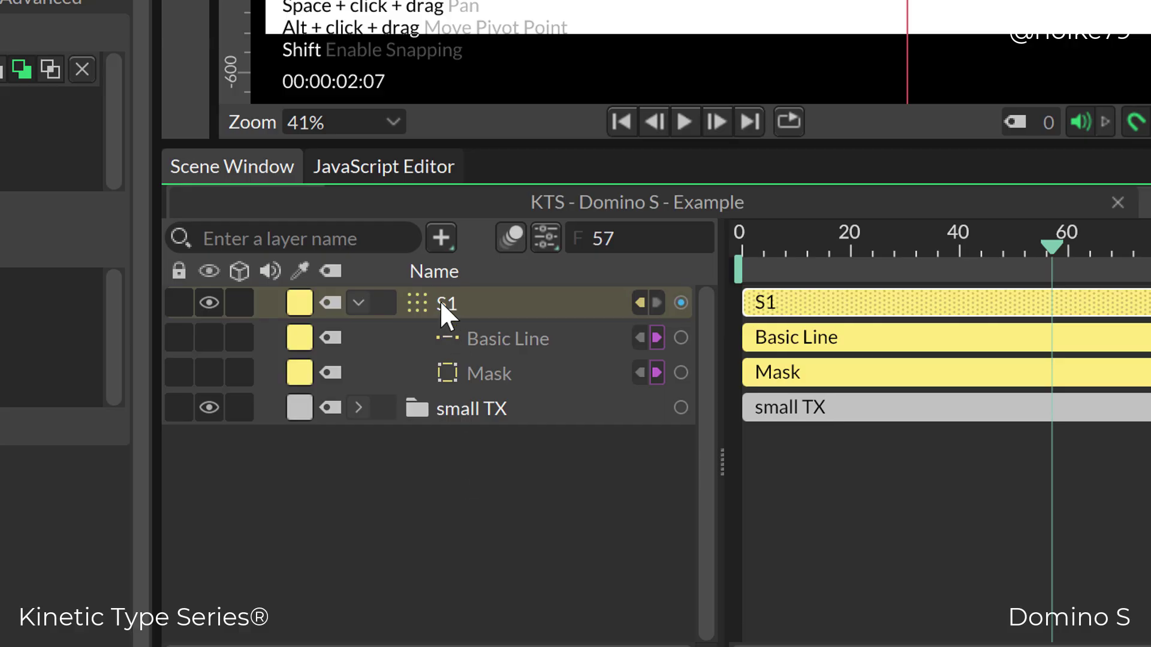
key(ctrl+v)
drag(463, 342, 462, 570)
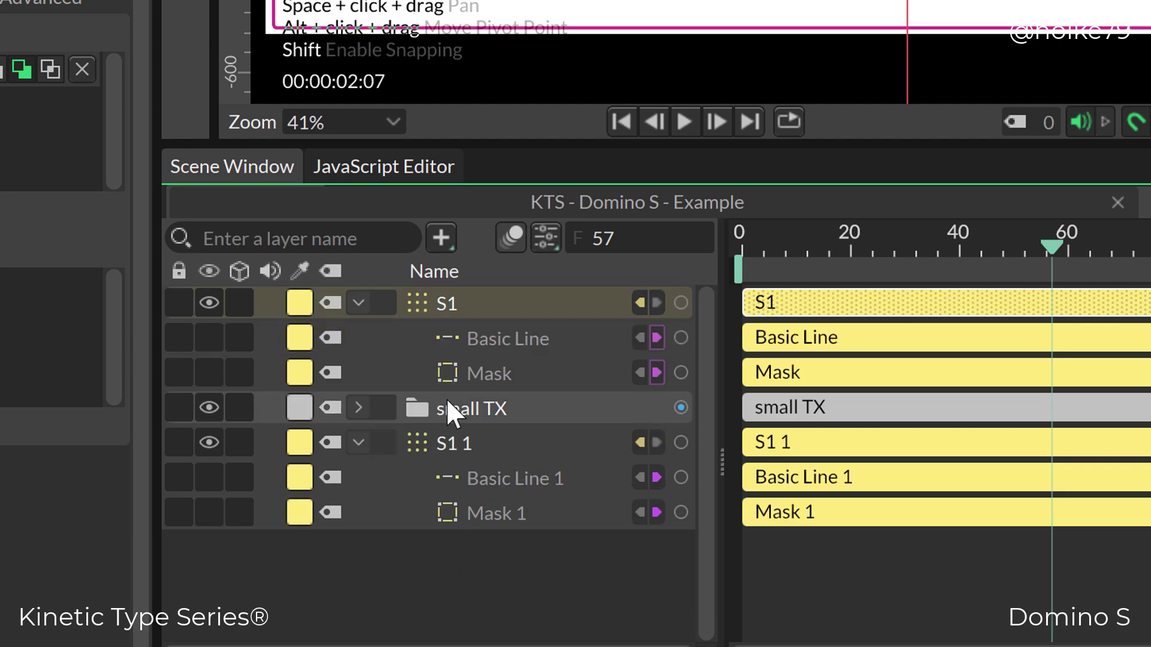
drag(449, 403, 462, 486)
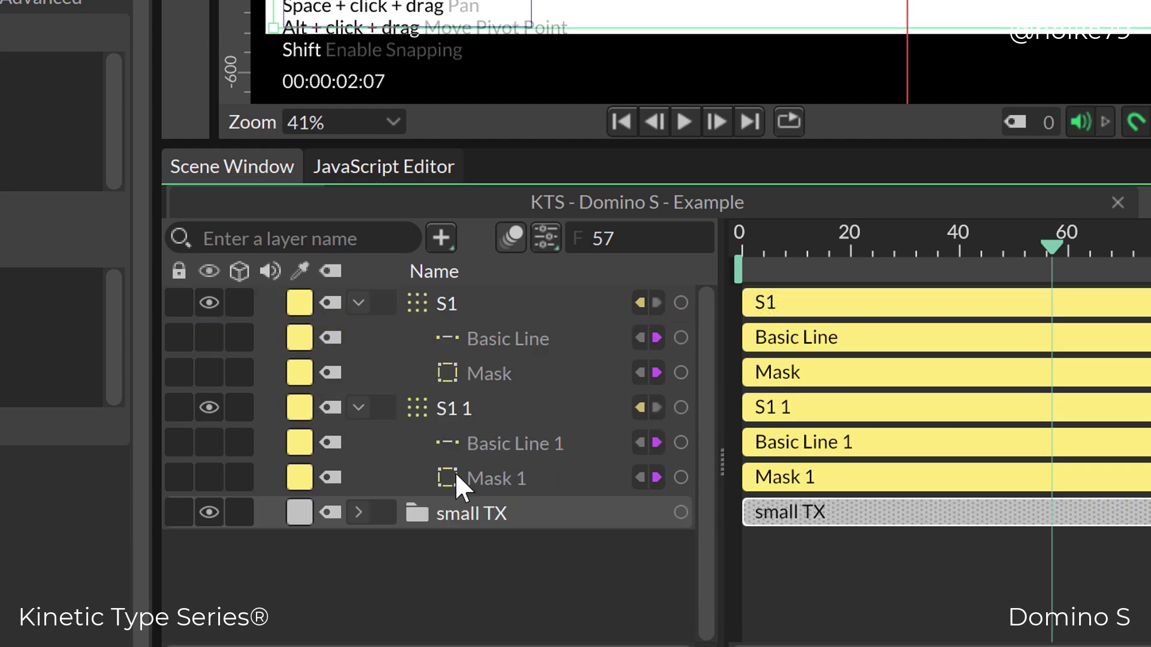
click(452, 407)
key(Delete)
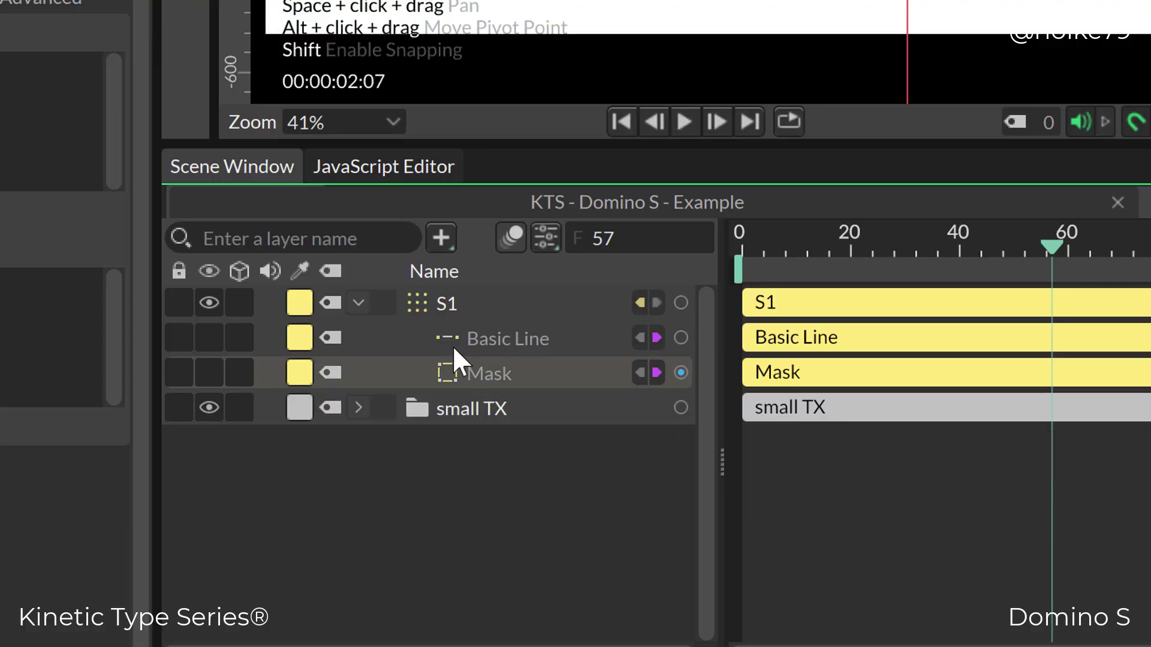
- Duplicate the S1 Duplicator together with its line and mask, and rename the copy as S2
click(448, 305)
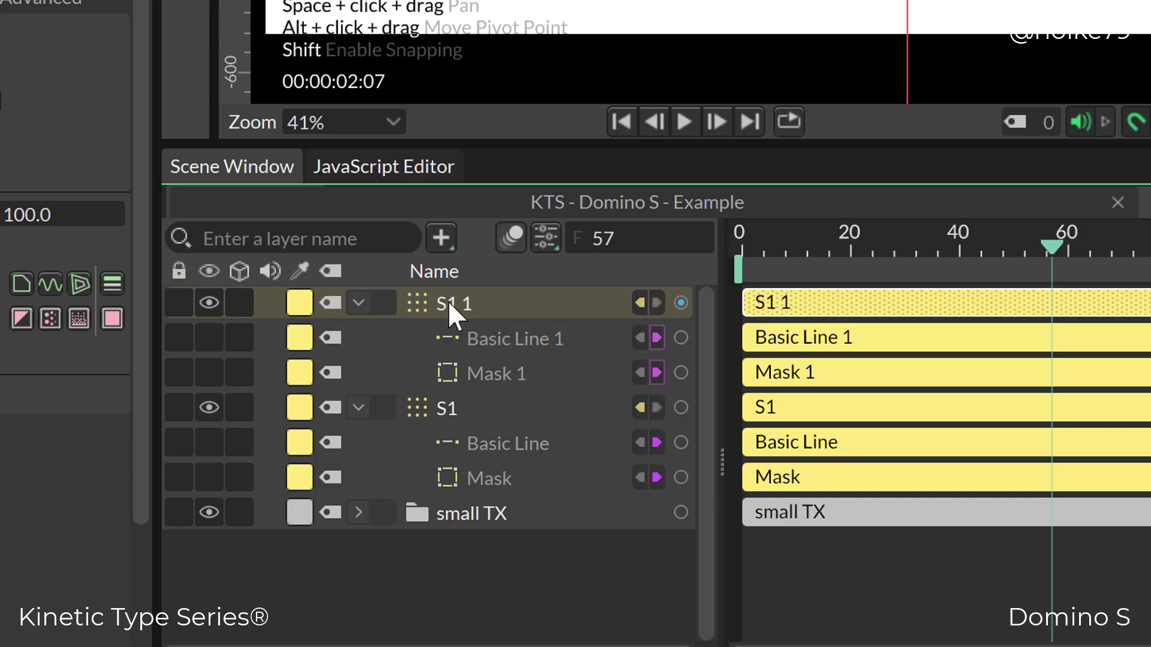
click(455, 340)
click(454, 306)
text(S2)
key(Return)
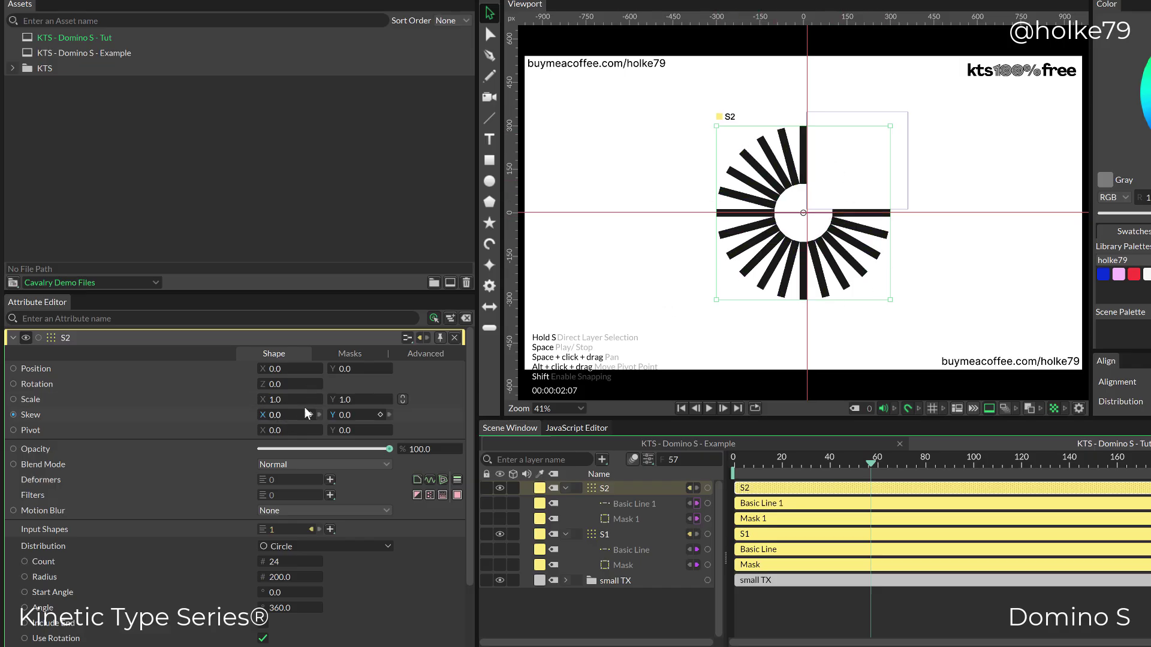
- Flip S2 vertically with a Y scale of -1 and move it horizontally to X 540, beside S1
click(343, 400)
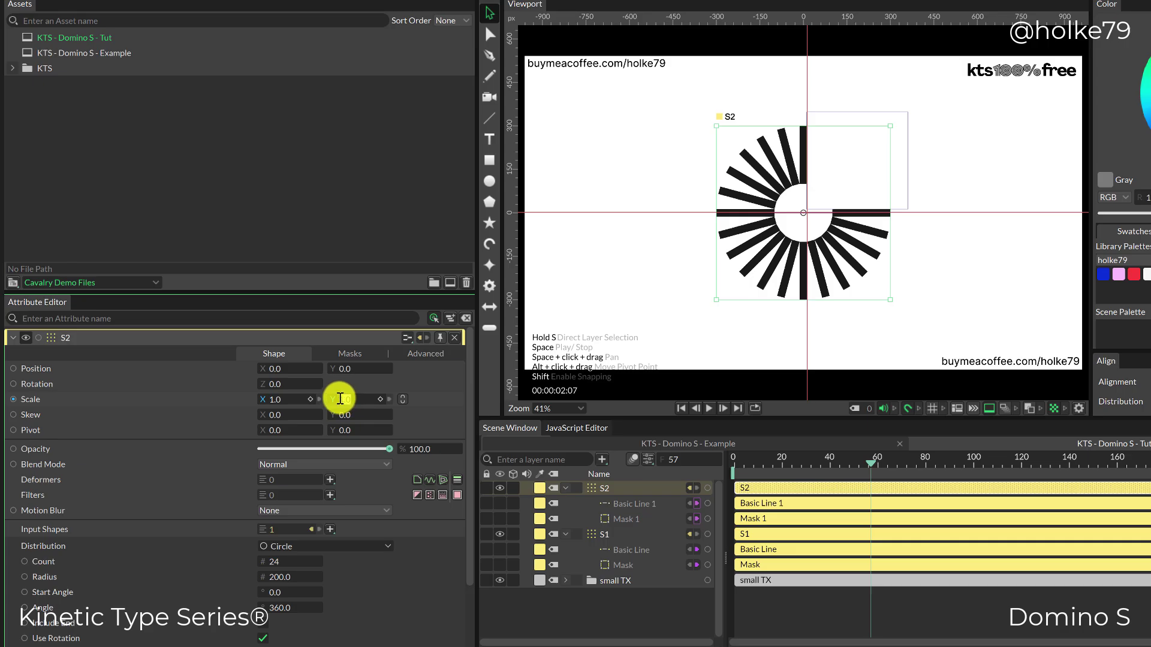
key(Escape)
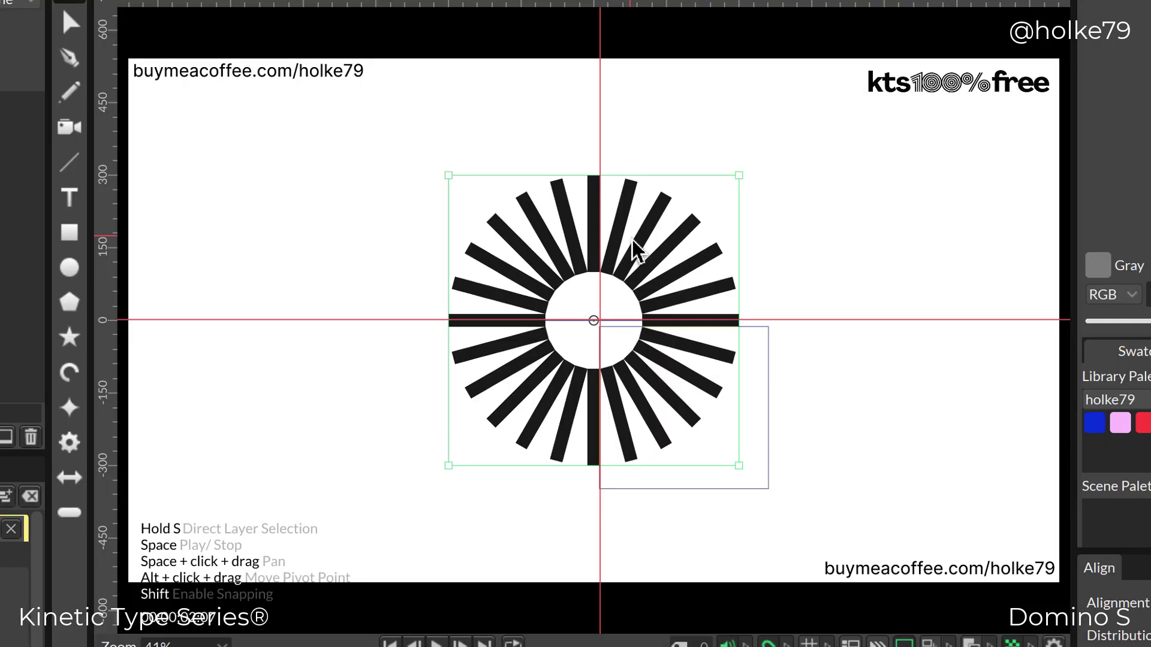
drag(826, 163, 852, 164)
drag(679, 248, 895, 243)
- Set S2's rotation to -90 degrees
click(279, 384)
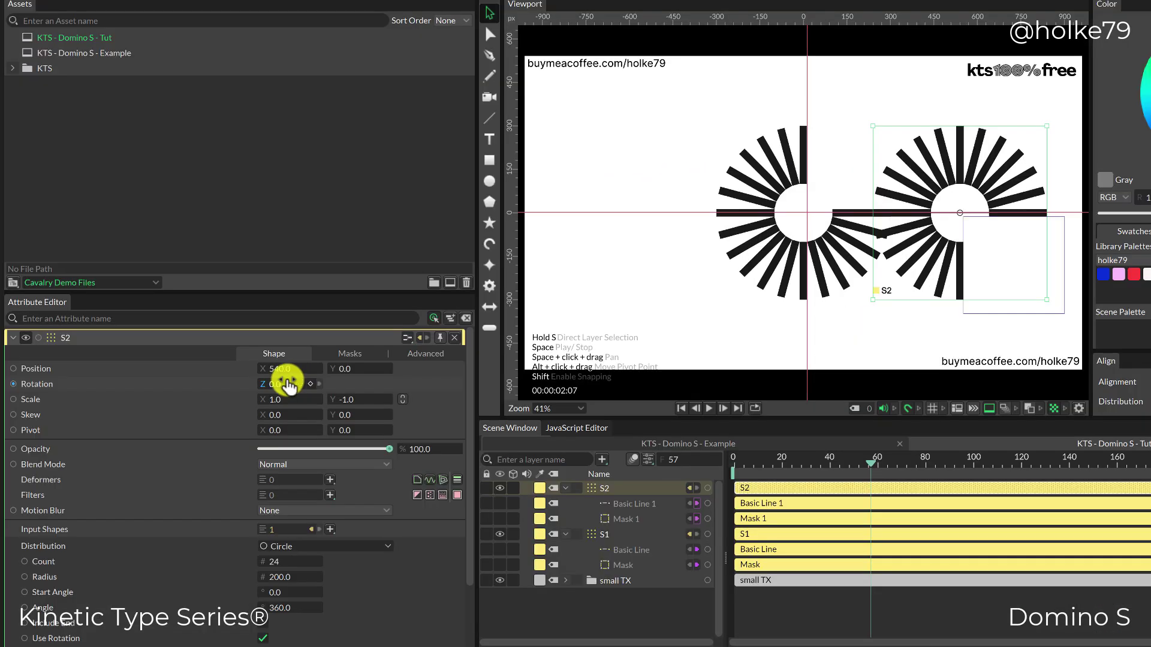
mouse_move(280, 386)
mouse_down()
mouse_move(258, 385)
mouse_move(268, 393)
mouse_up()
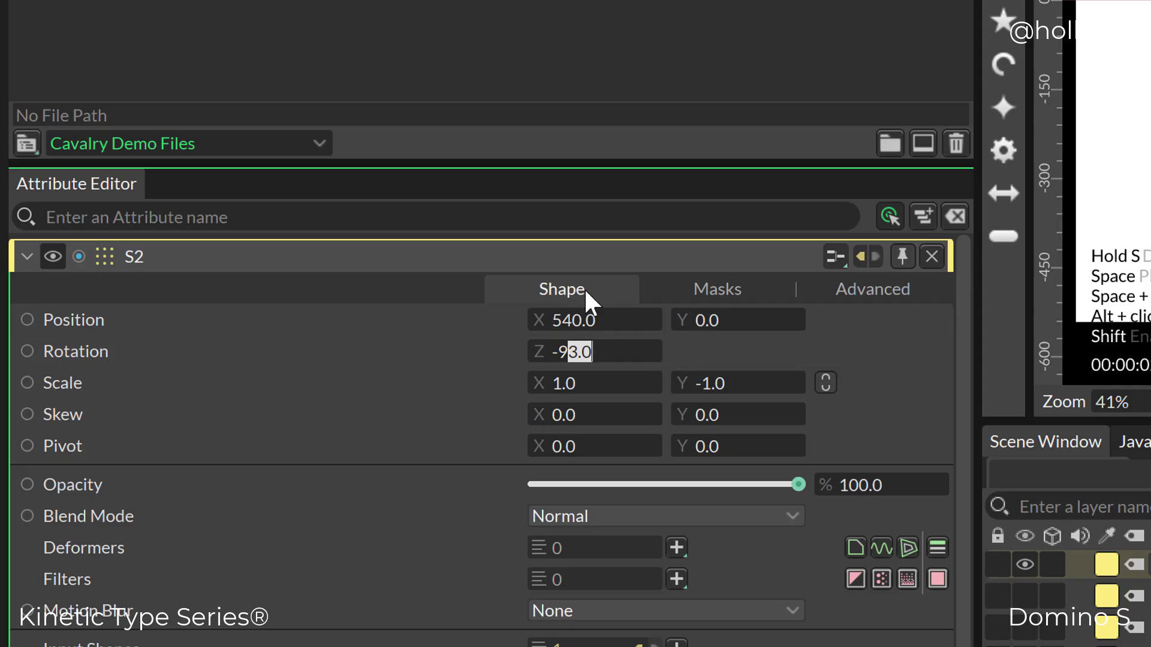
text(90)
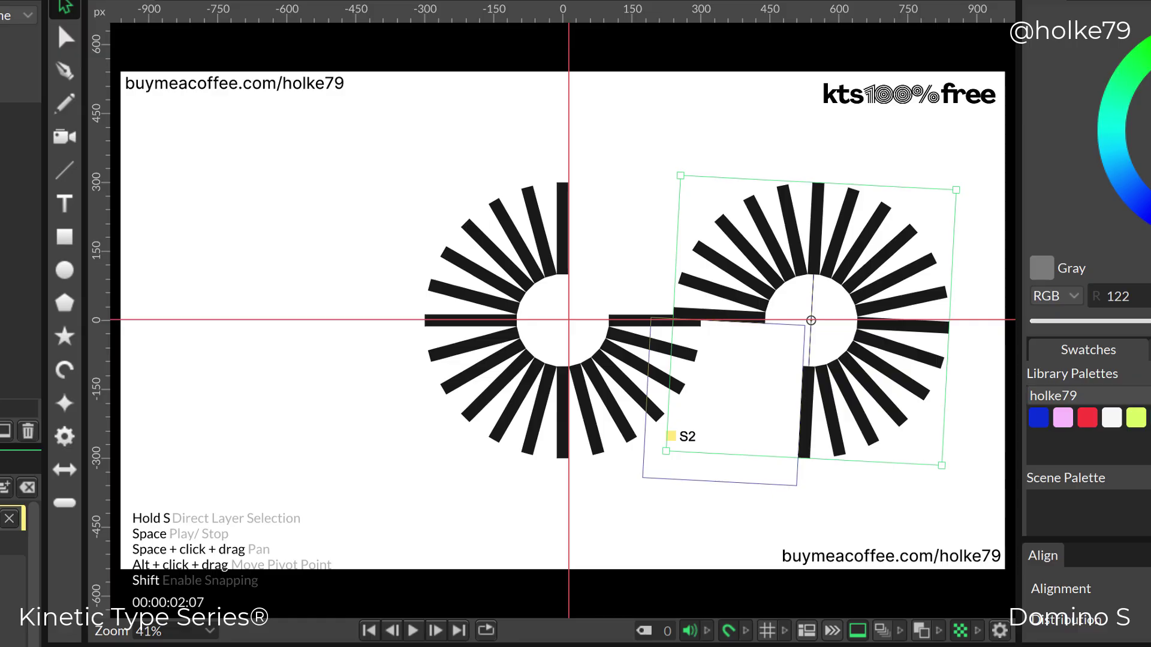
key(Return)
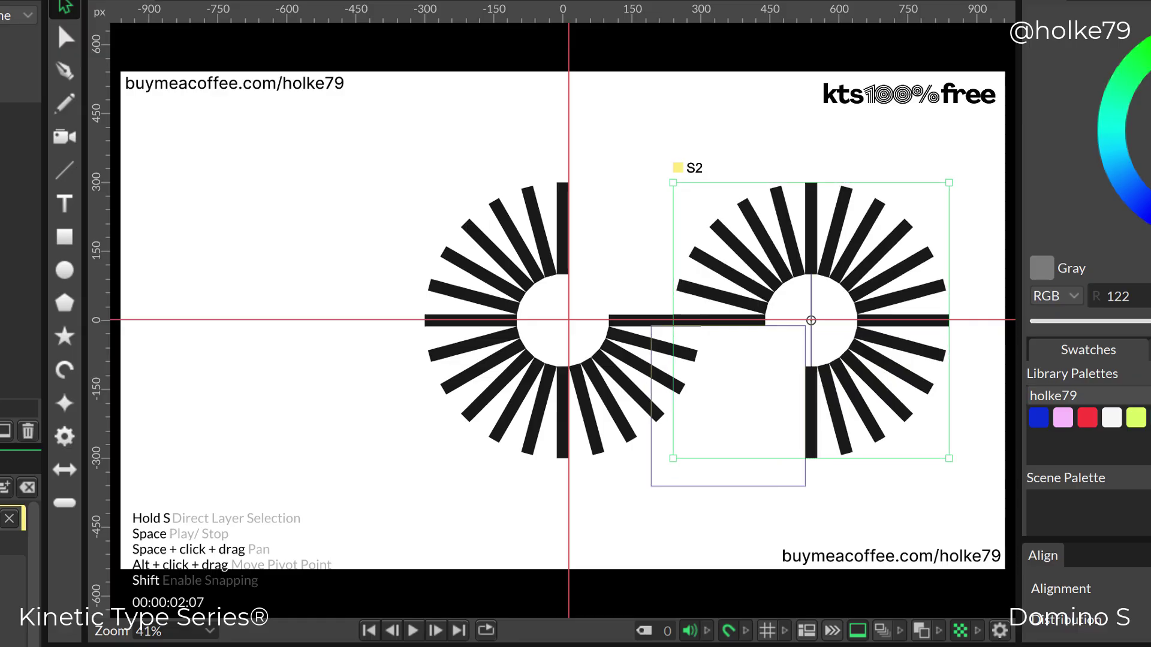
- Move S2 to about X 400.11, Y -0.17 so its left horizontal bar exactly overlaps S1's right horizontal bar
scroll(772, 311, up, 1)
scroll(771, 312, up, 10)
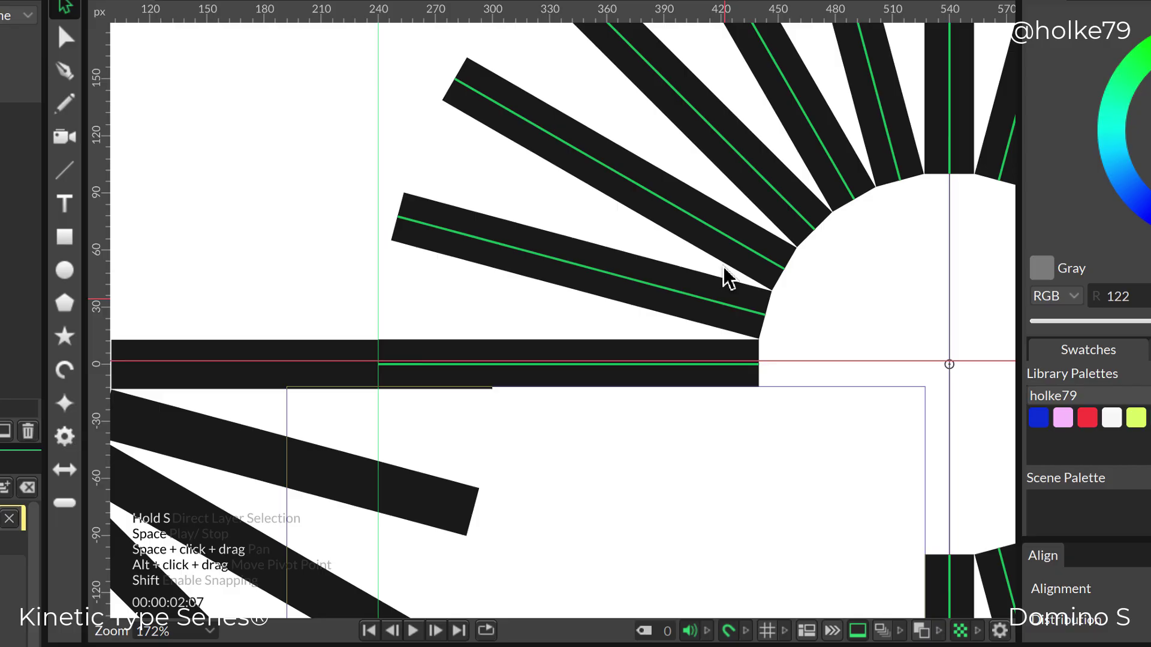
drag(725, 278, 623, 176)
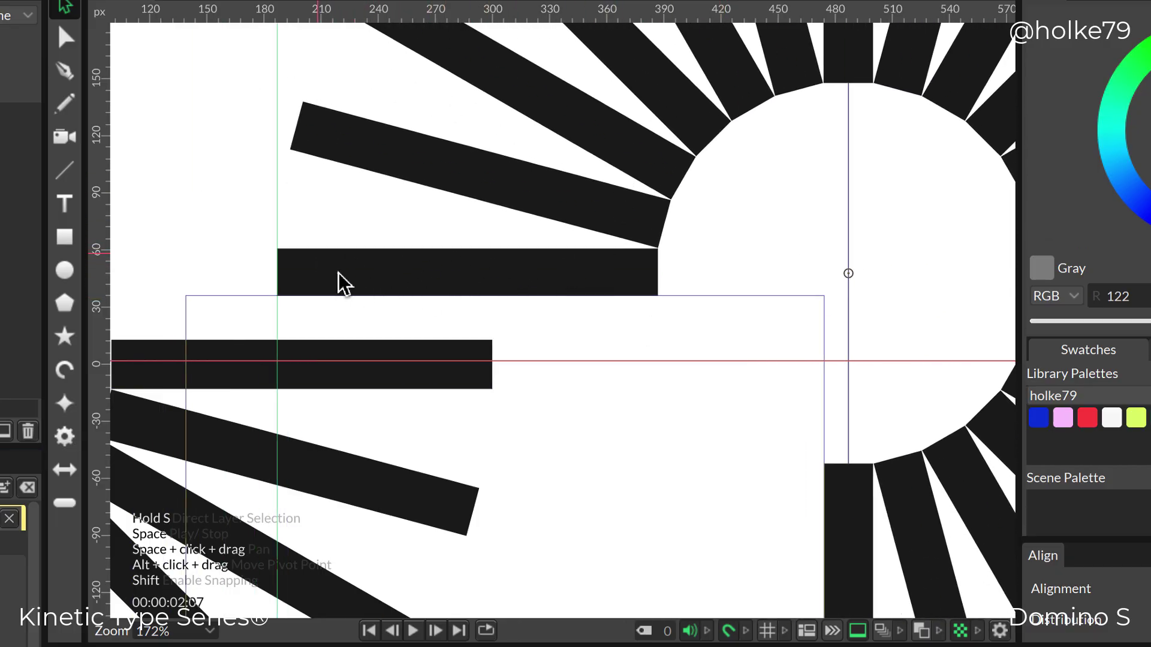
drag(372, 311, 512, 336)
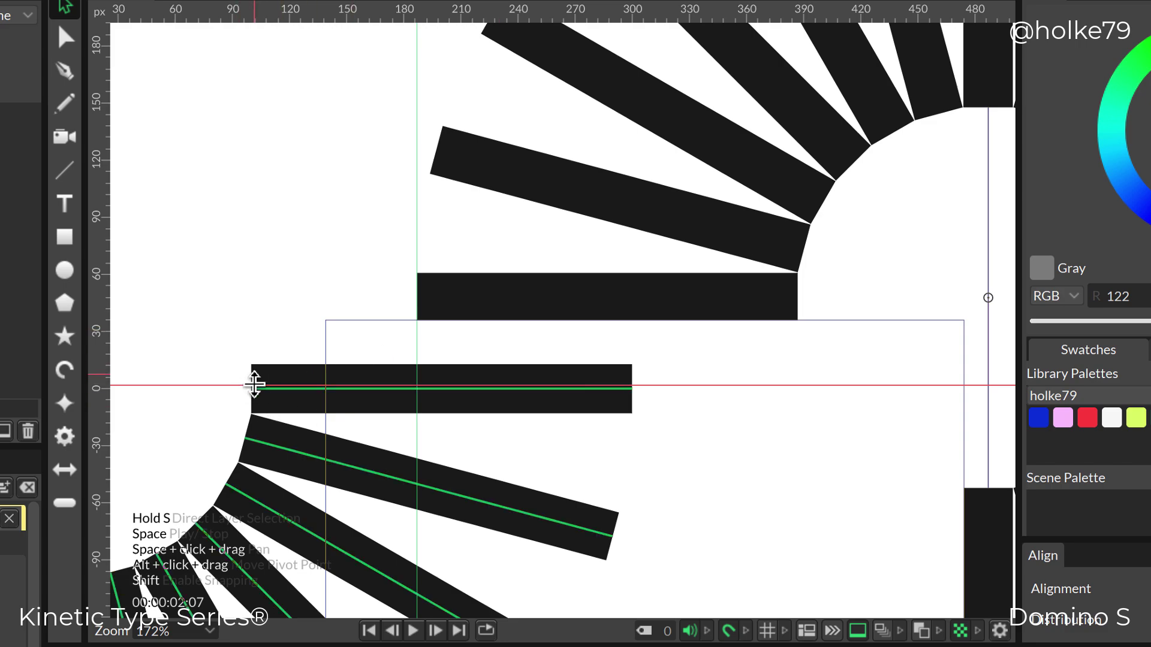
drag(607, 296, 532, 303)
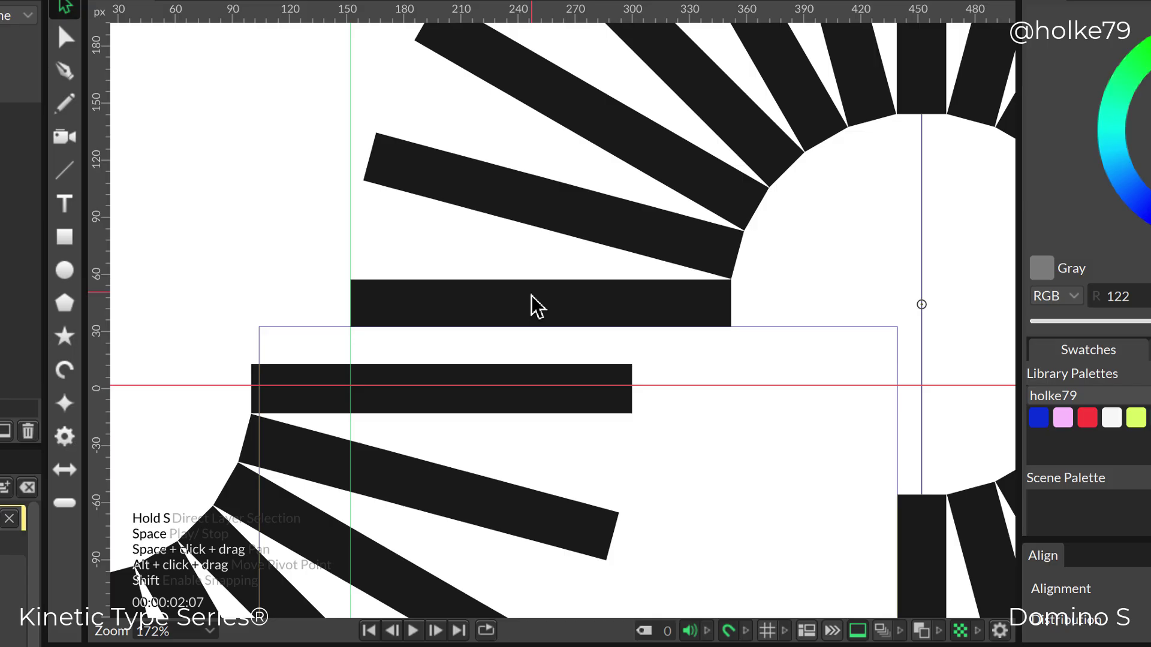
scroll(335, 380, up, 4)
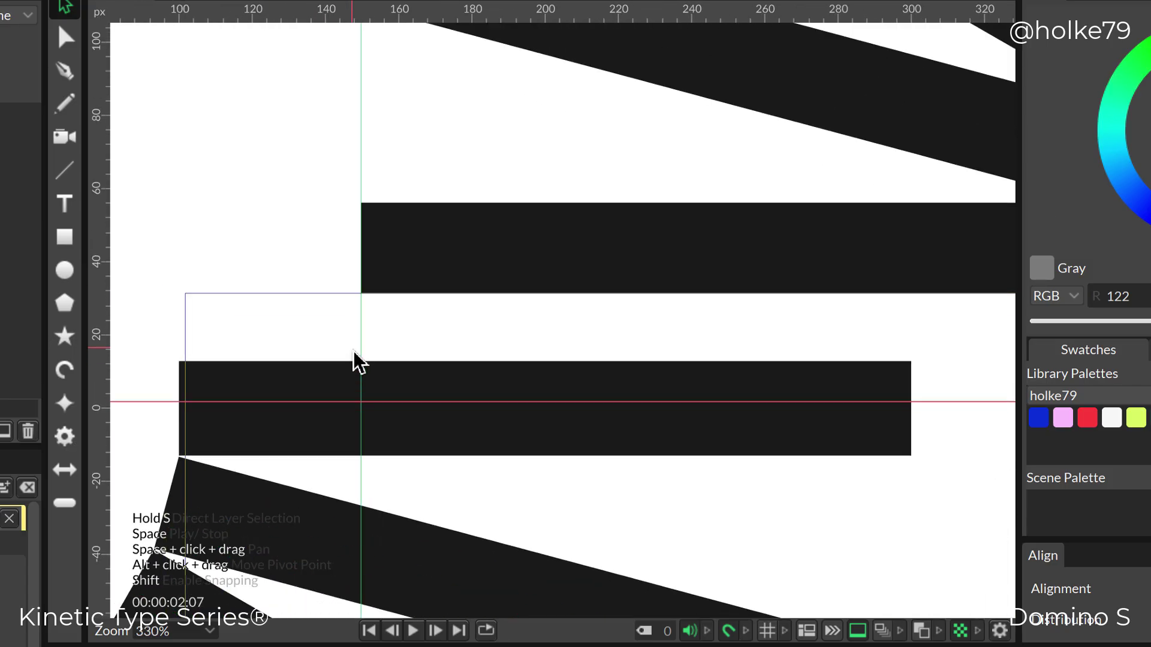
drag(499, 252, 326, 409)
scroll(167, 406, up, 5)
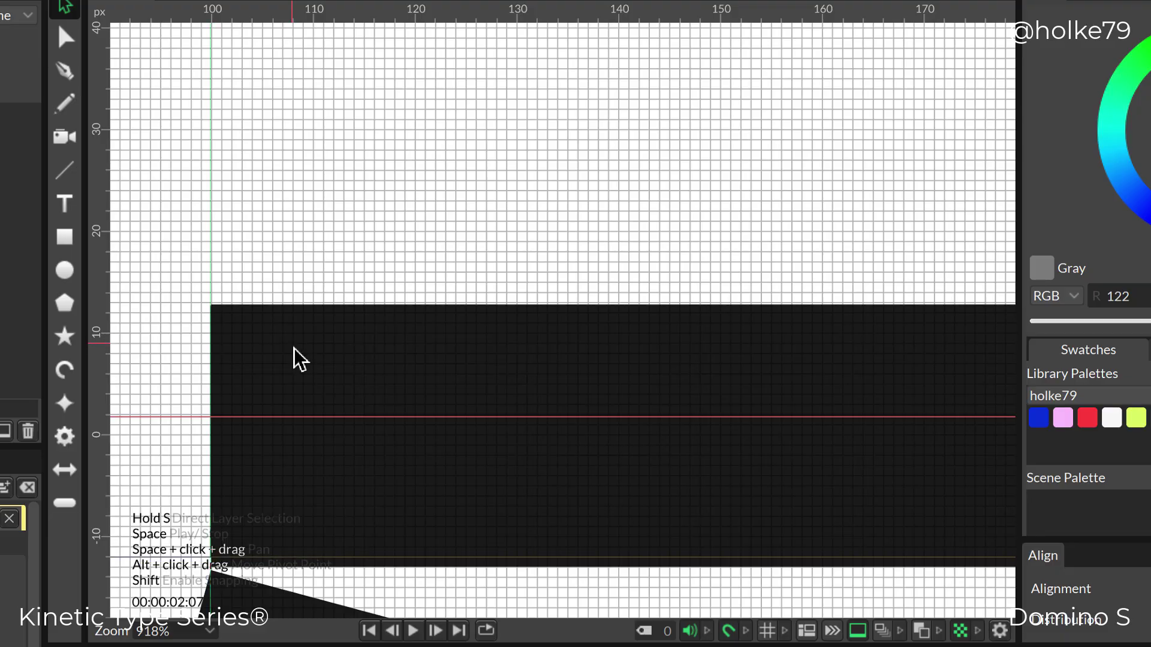
drag(295, 347, 296, 357)
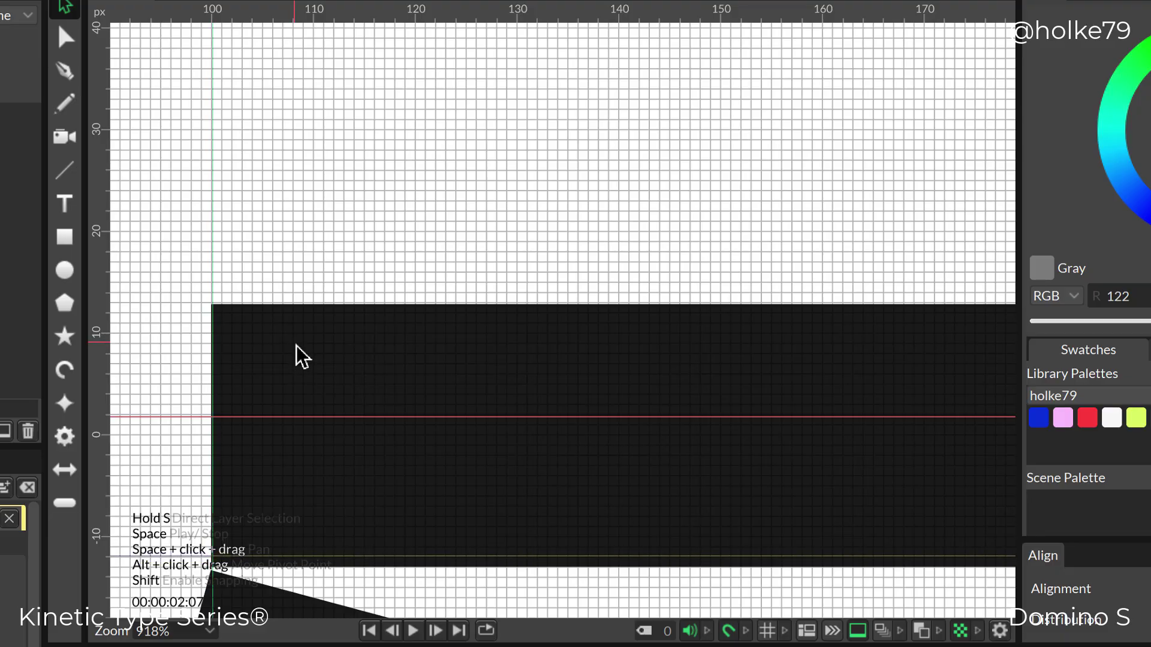
scroll(380, 391, down, 10)
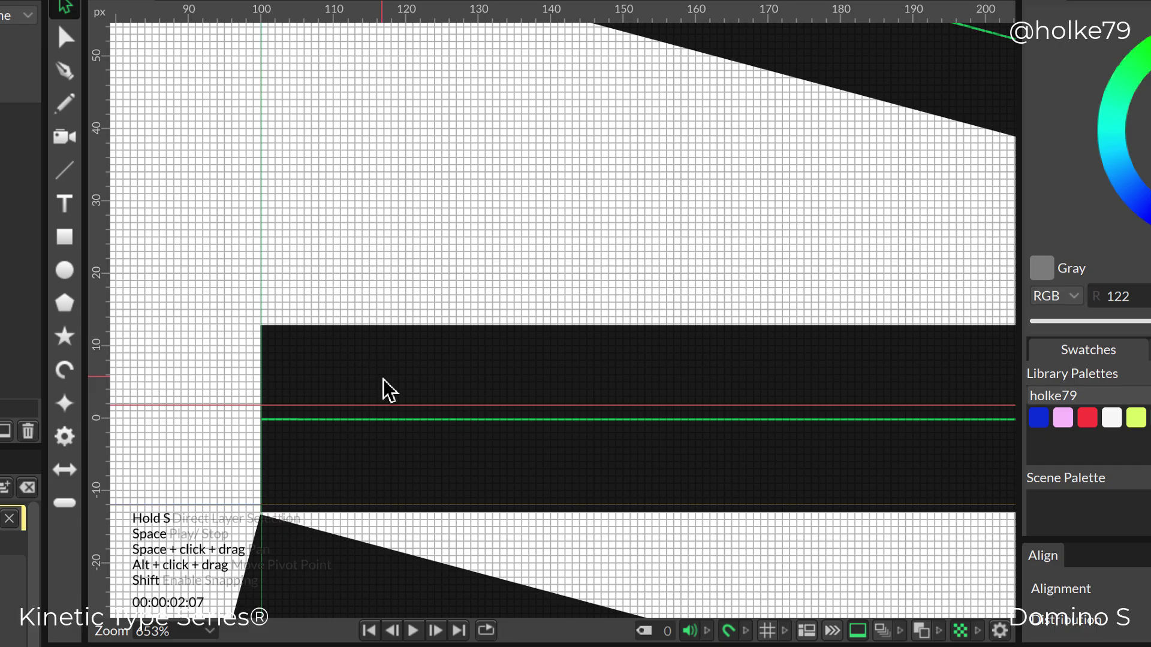
scroll(387, 391, down, 5)
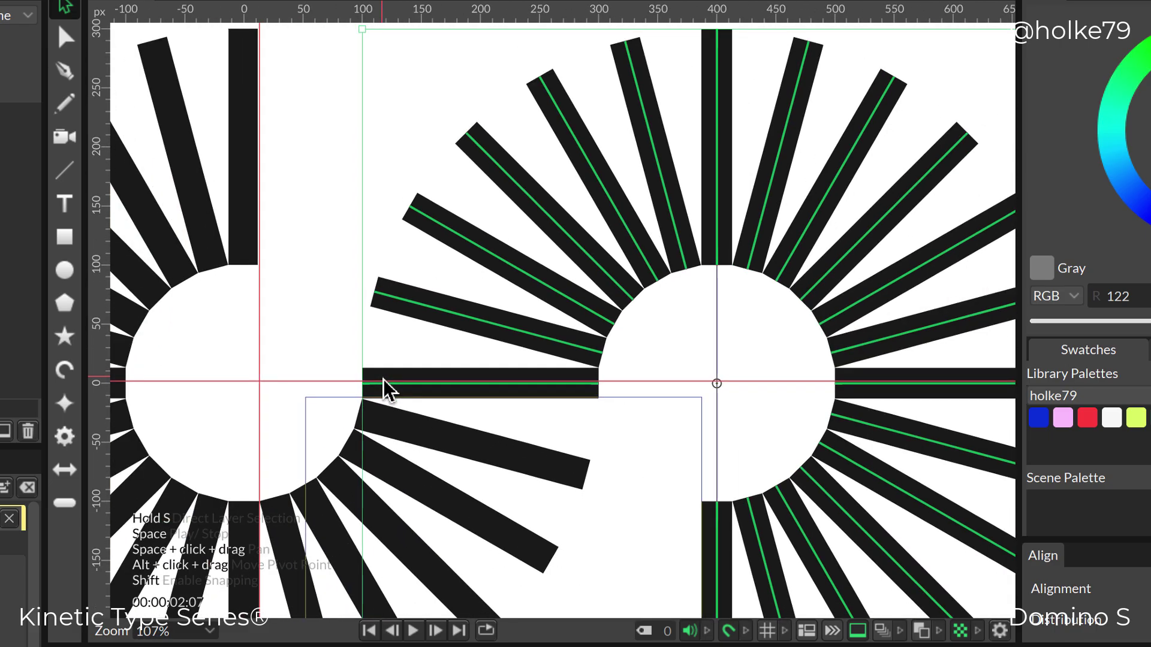
scroll(386, 391, up, 2)
click(384, 388)
scroll(384, 389, down, 2)
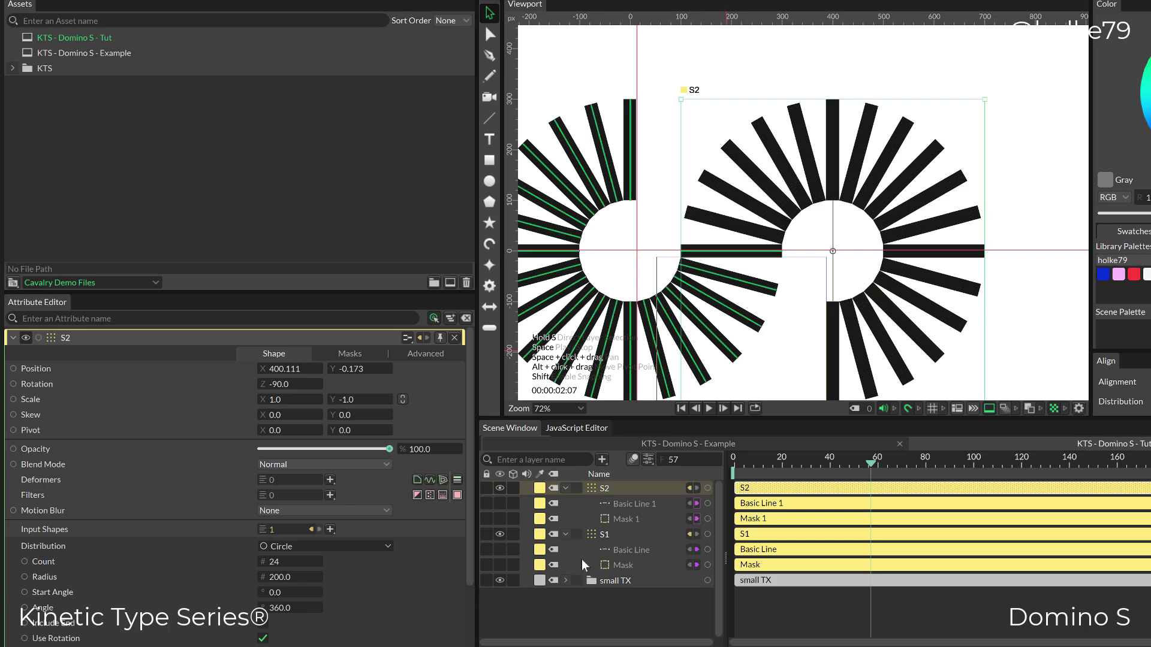
- Collapse the S2 and S1 layer hierarchies and deselect all layers
click(565, 491)
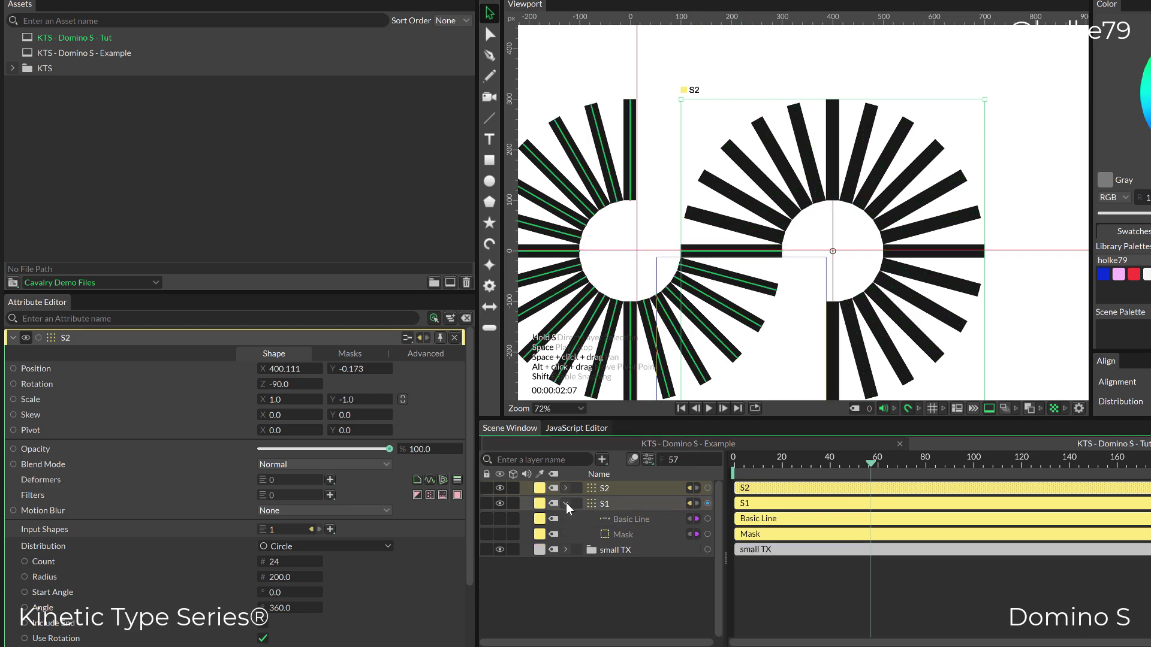
click(566, 504)
drag(748, 242, 820, 196)
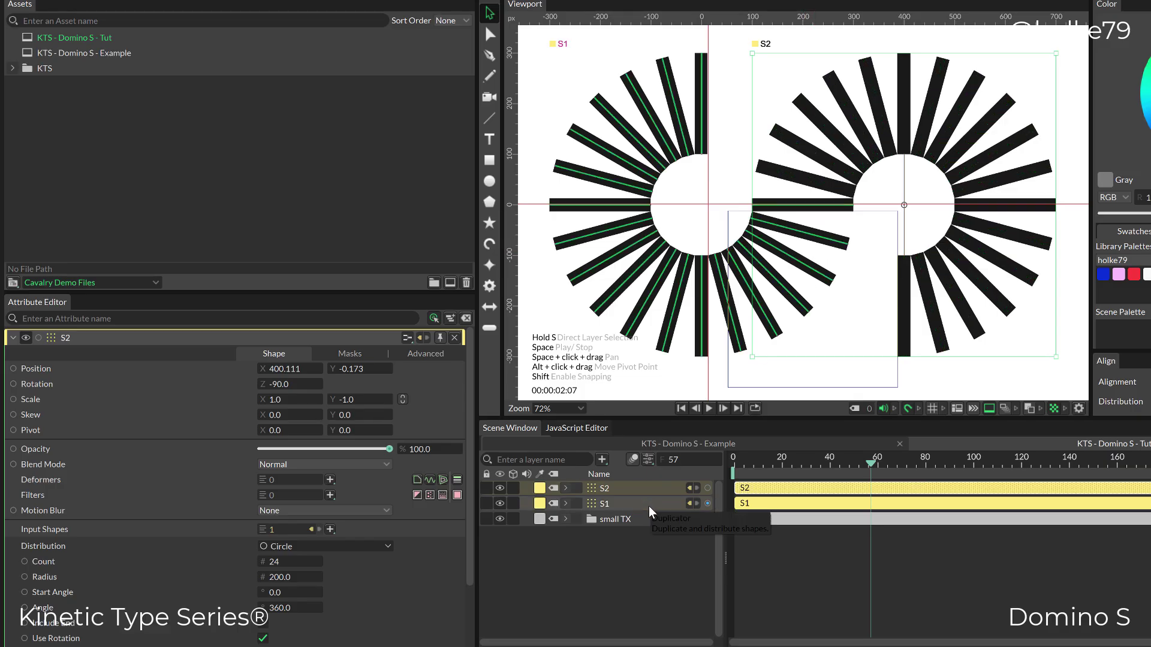
click(681, 360)
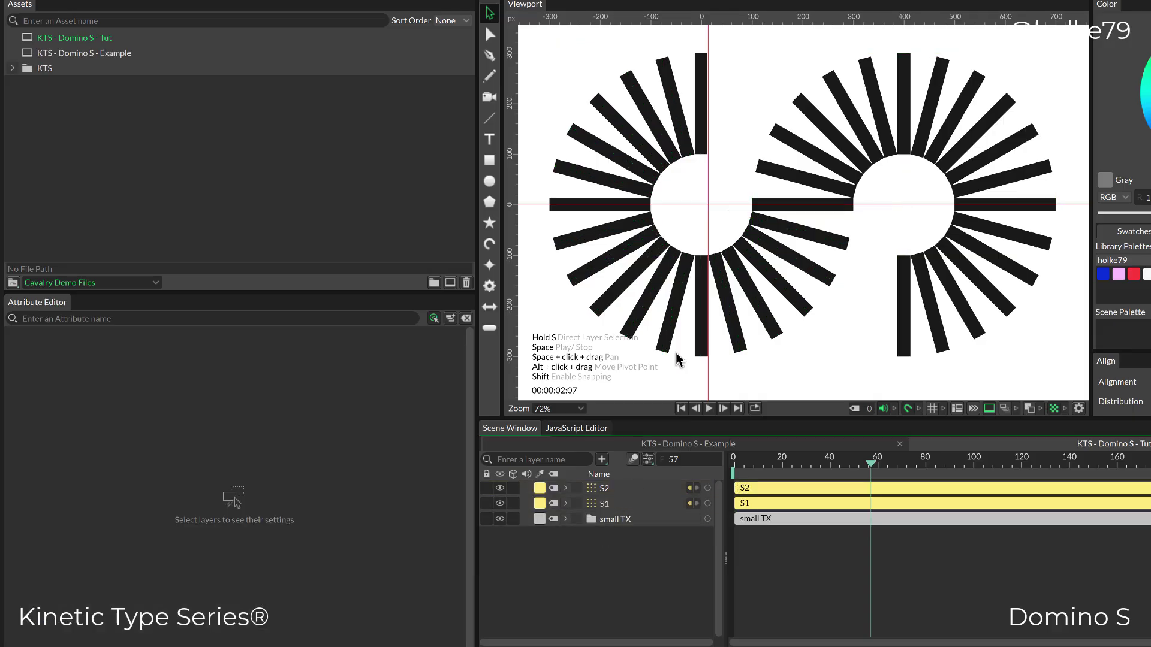
- Group the S1 and S2 Duplicators together
scroll(697, 282, down, 2)
scroll(719, 243, down, 2)
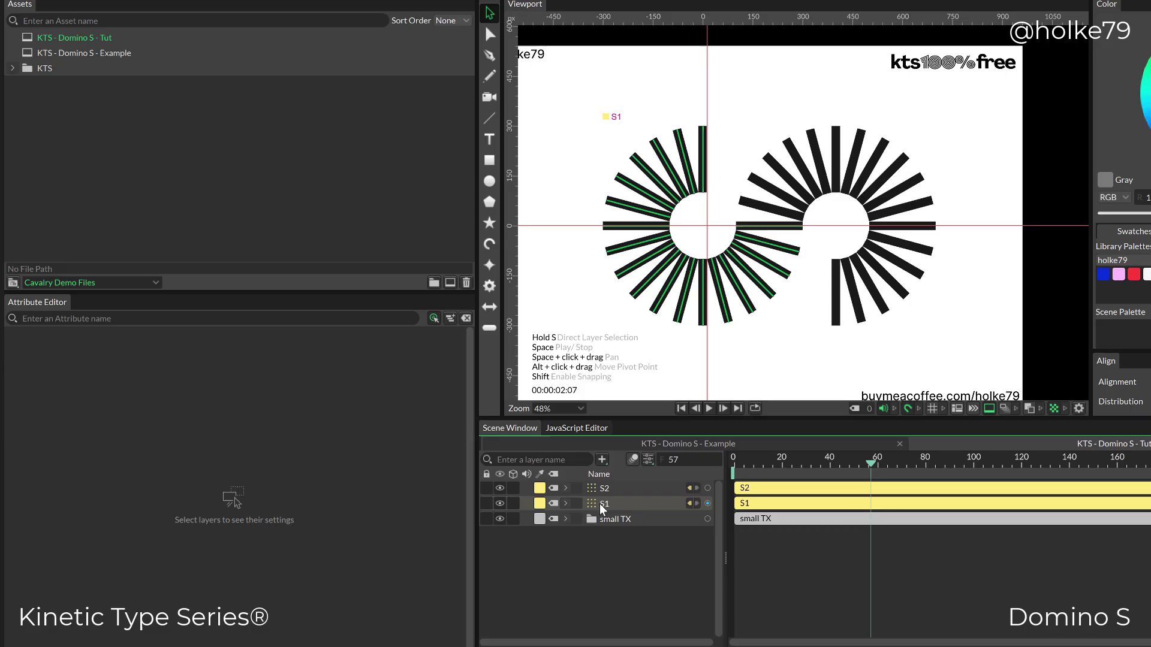
drag(724, 233, 796, 226)
scroll(796, 226, down, 1)
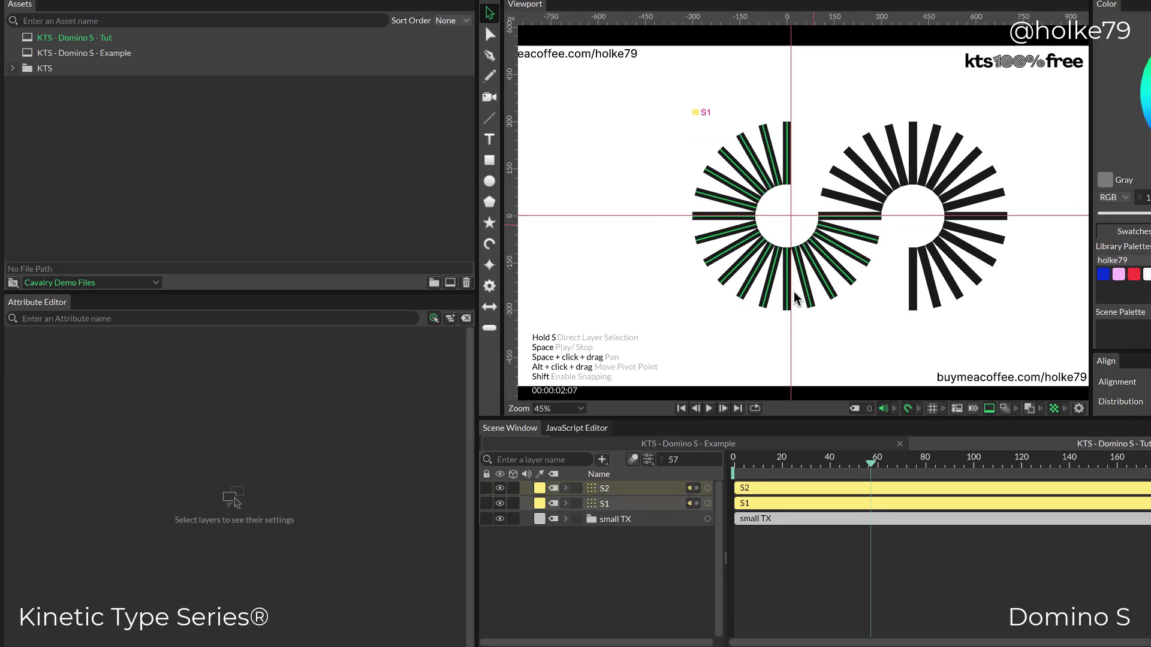
click(608, 505)
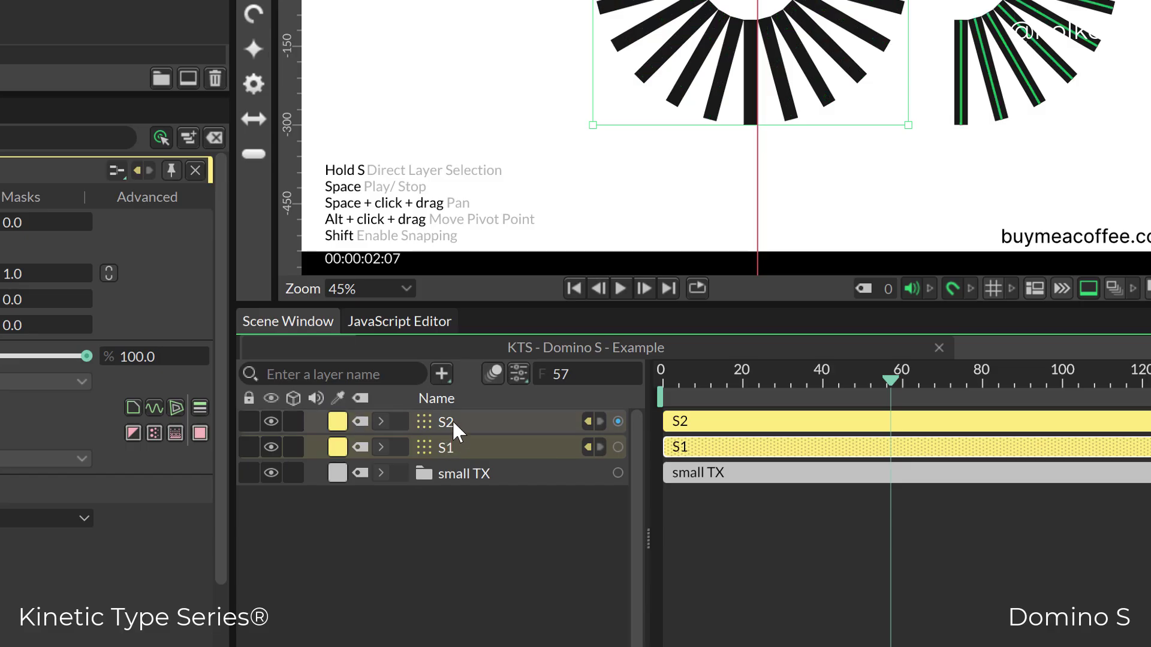
shift+click(452, 420)
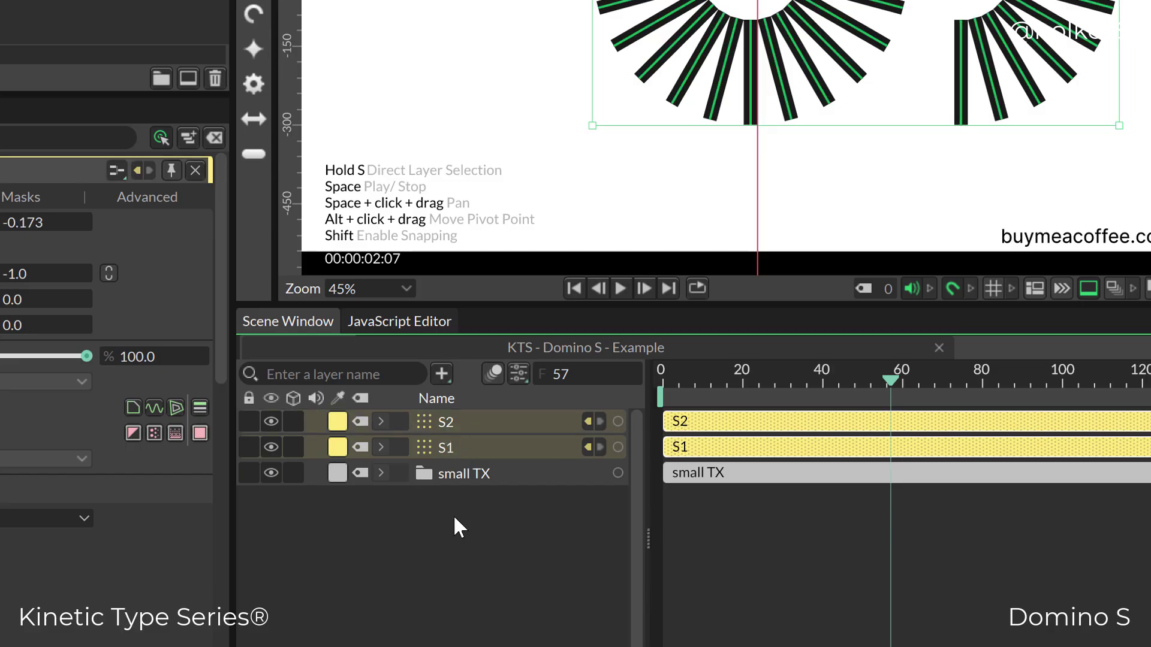
key(ctrl+g)
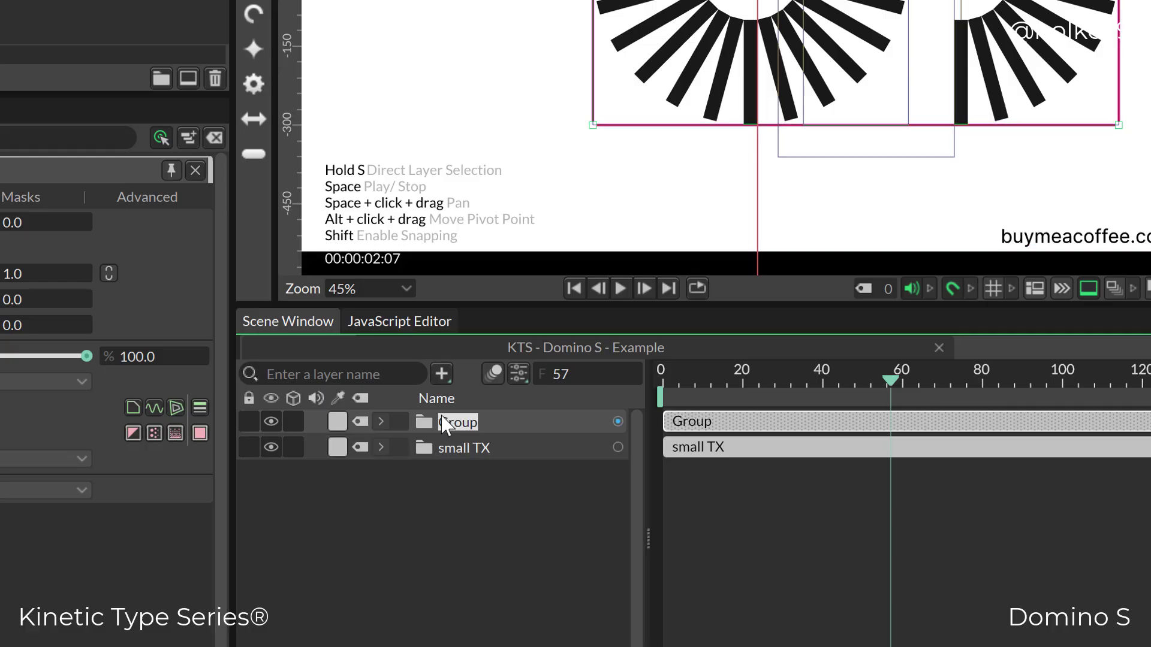
- Rename the group containing the two Duplicators as S
text(S)
key(Return)
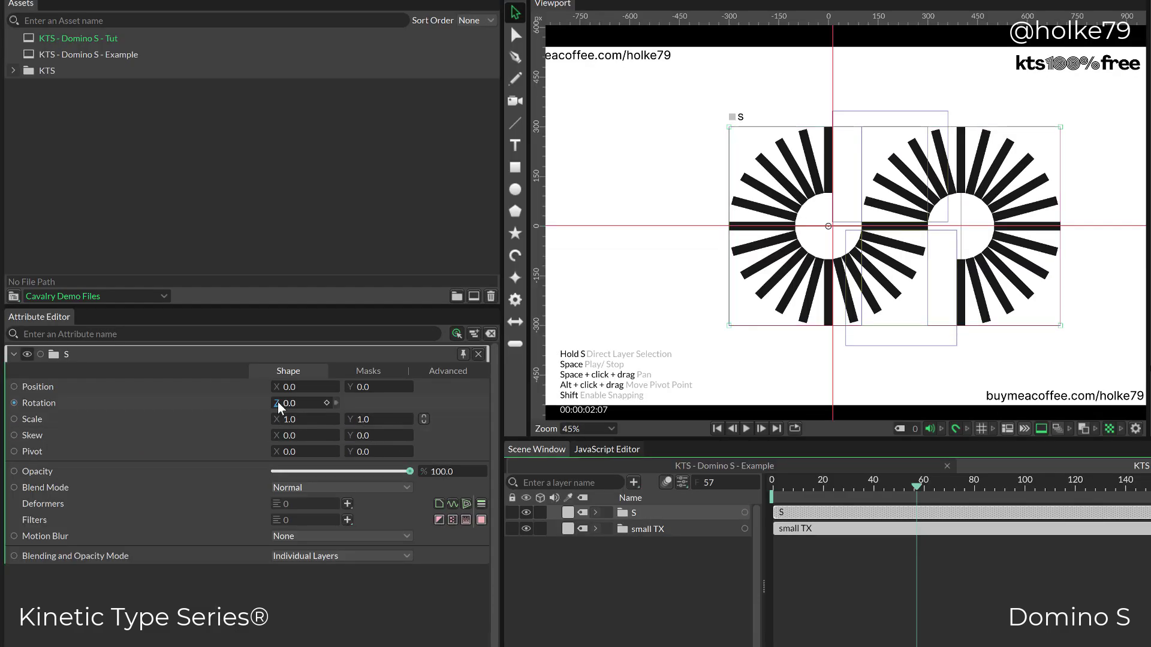
- Rotate the S group to -90 degrees, move it up to the vertical centre of the composition, and deselect it
mouse_move(289, 402)
mouse_down()
mouse_move(302, 403)
mouse_move(282, 403)
mouse_up()
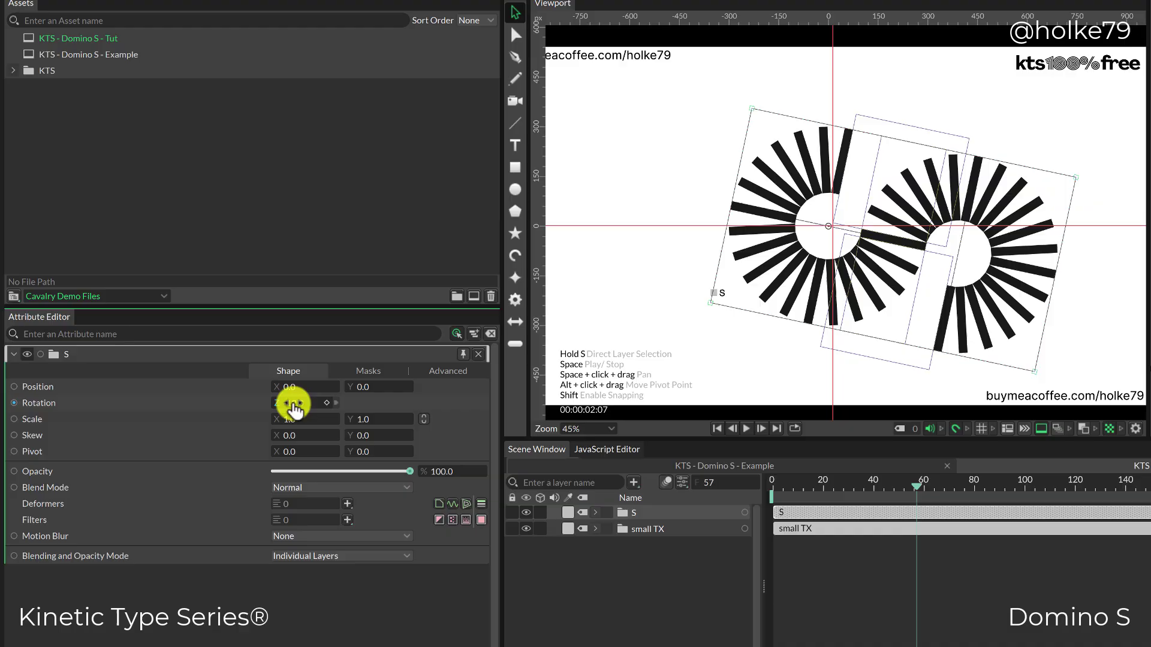
click(297, 402)
text(-90)
key(Return)
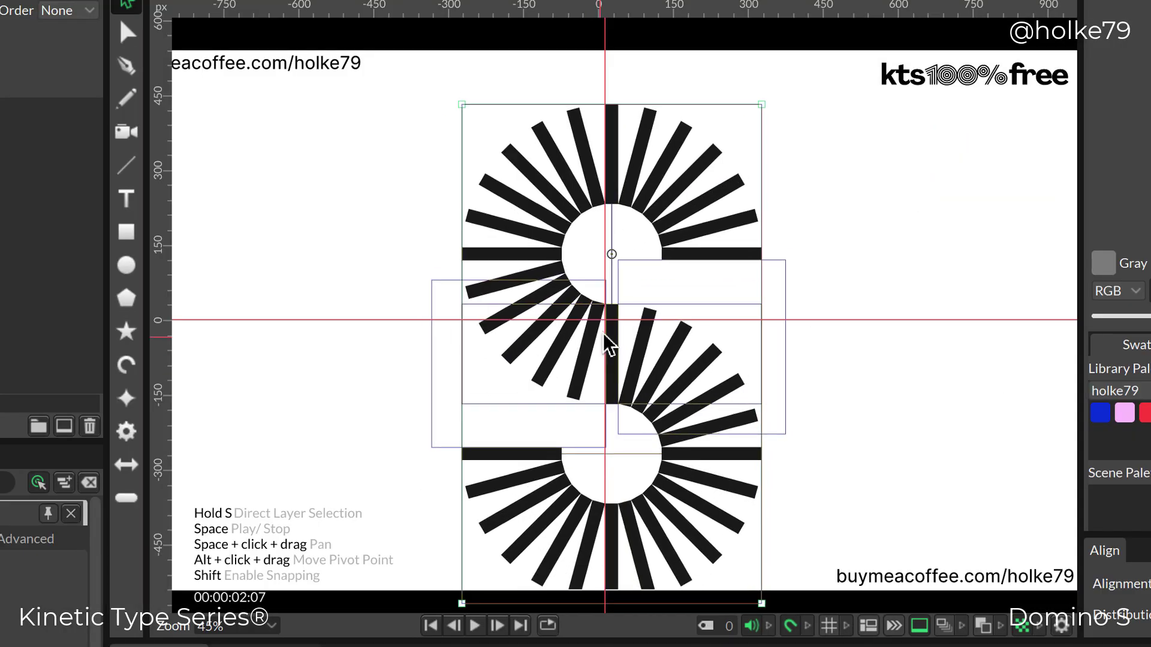
drag(612, 328, 601, 323)
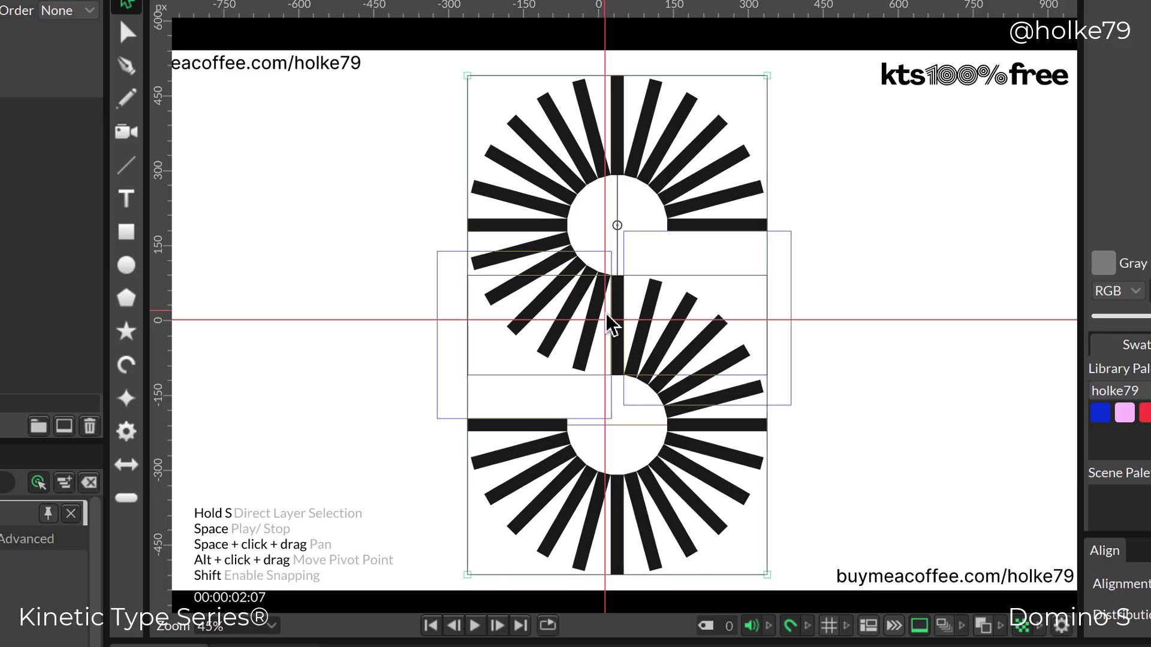
key(Escape)
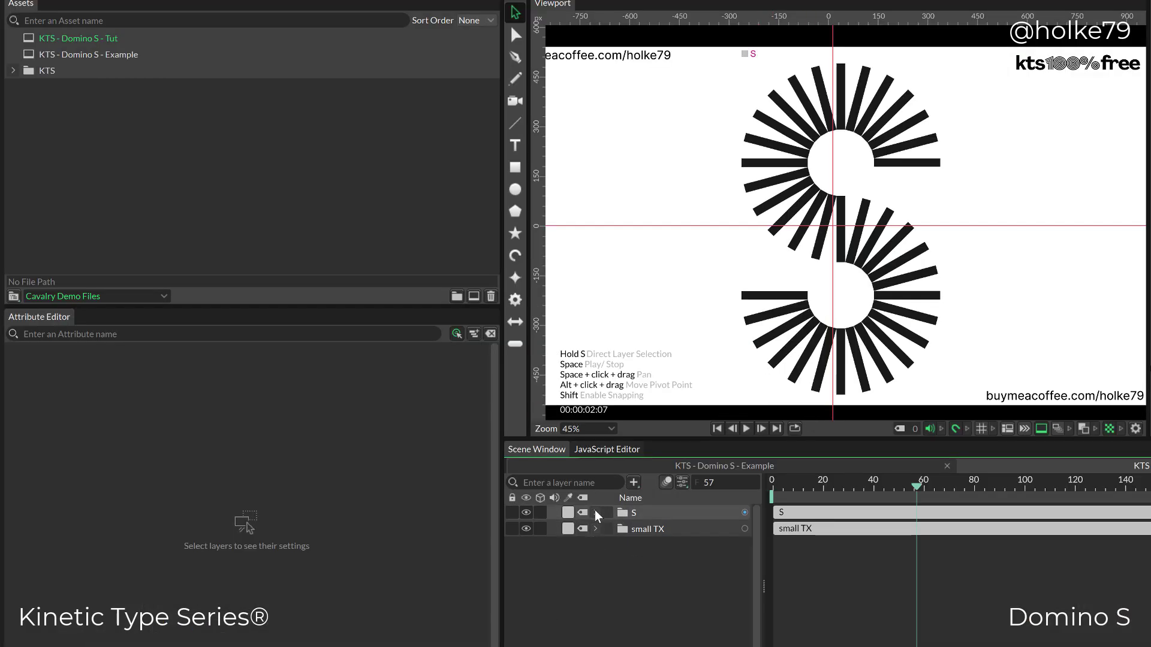
- Expand the S group and set the Count of both Duplicators, S1 and S2, to 39
click(595, 513)
click(650, 545)
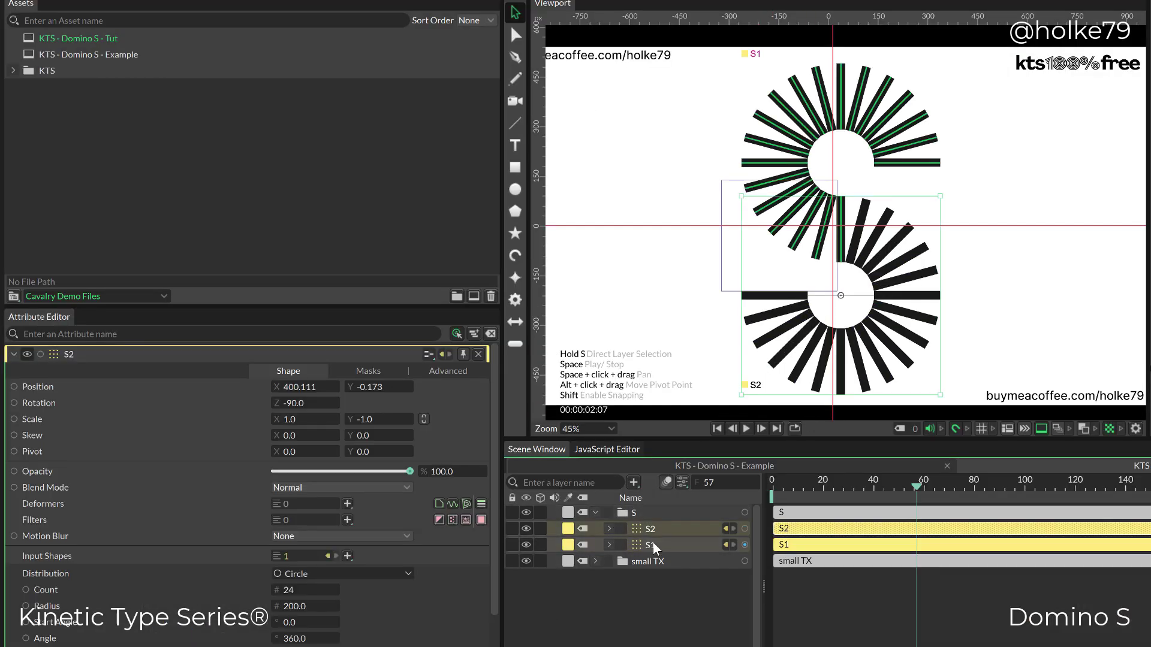
shift+click(650, 530)
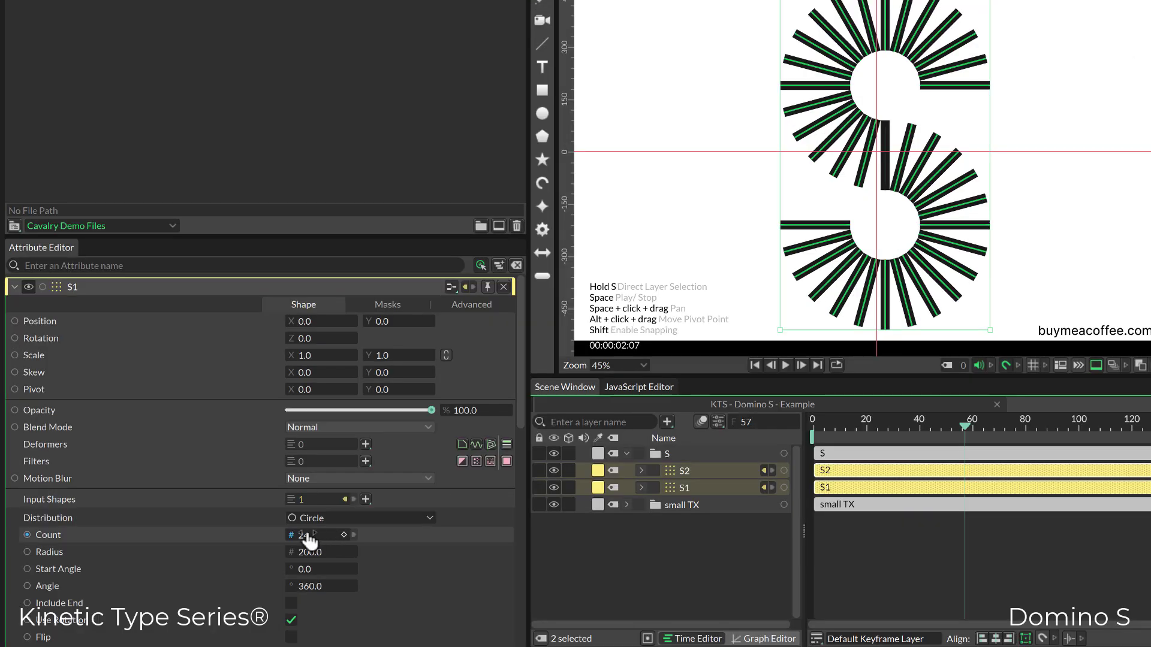
drag(292, 591, 304, 591)
drag(304, 536, 331, 543)
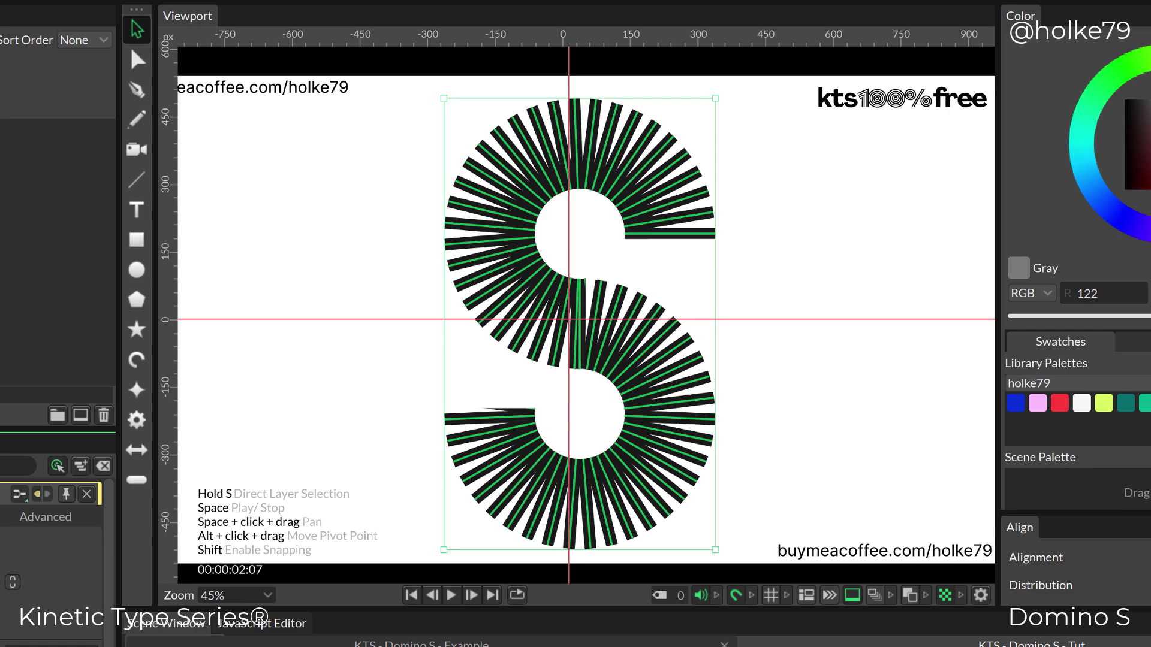
click(666, 566)
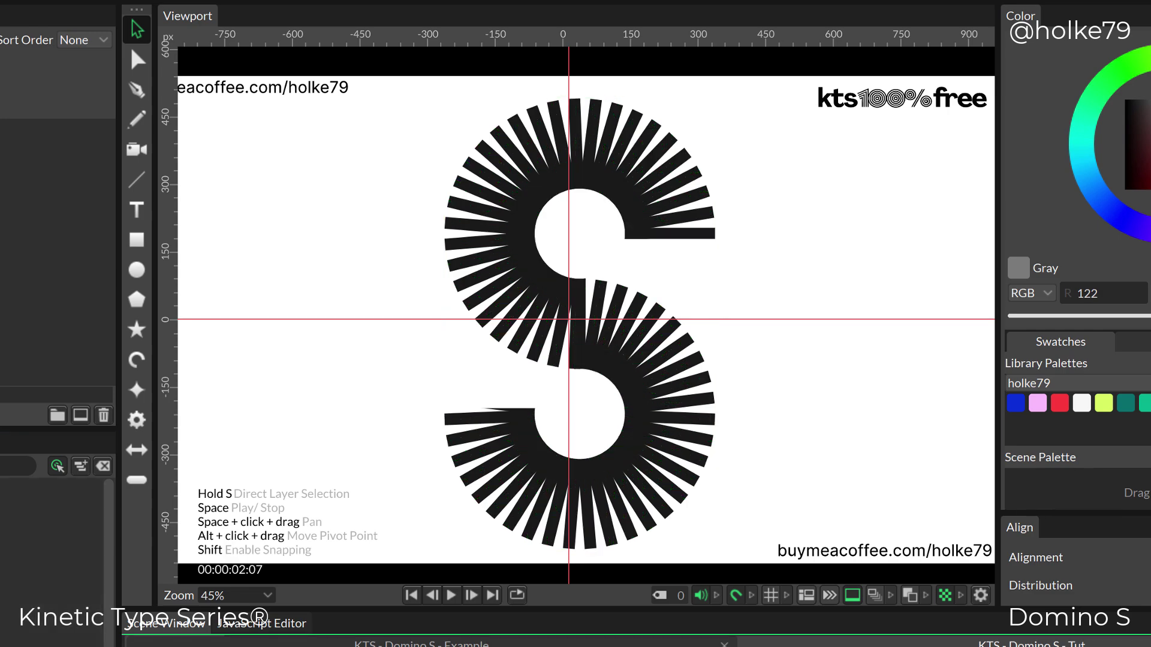
- Lower the Count of both S1 and S2 to 36 so a full bar closes the lower end of the S
scroll(509, 450, up, 4)
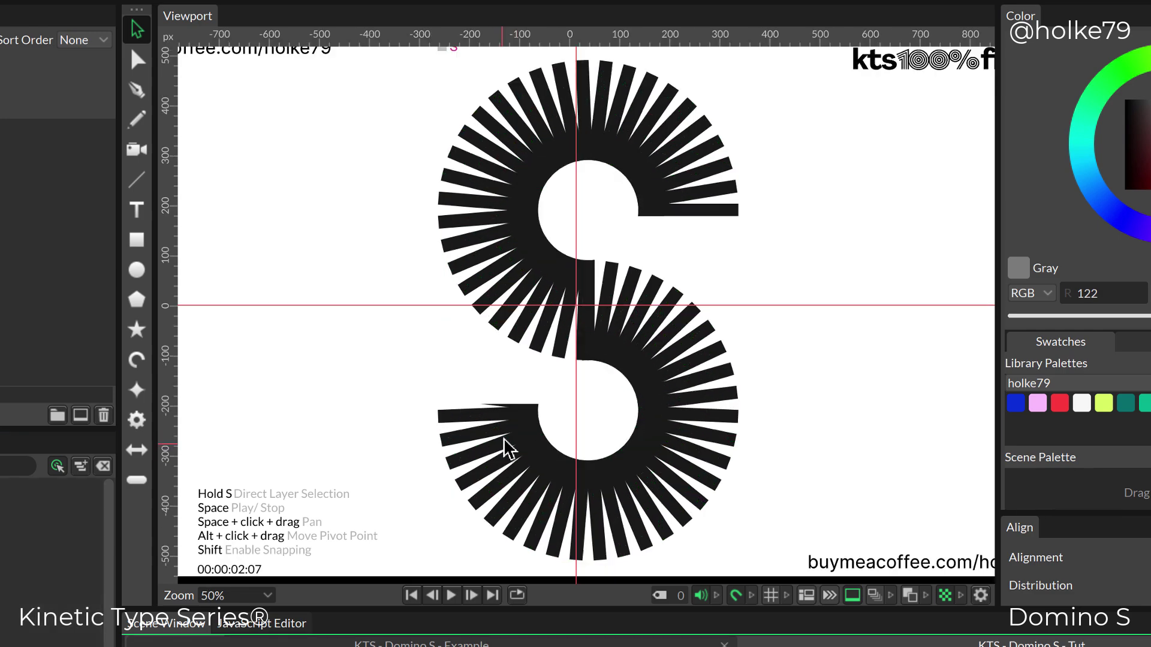
scroll(505, 425, up, 8)
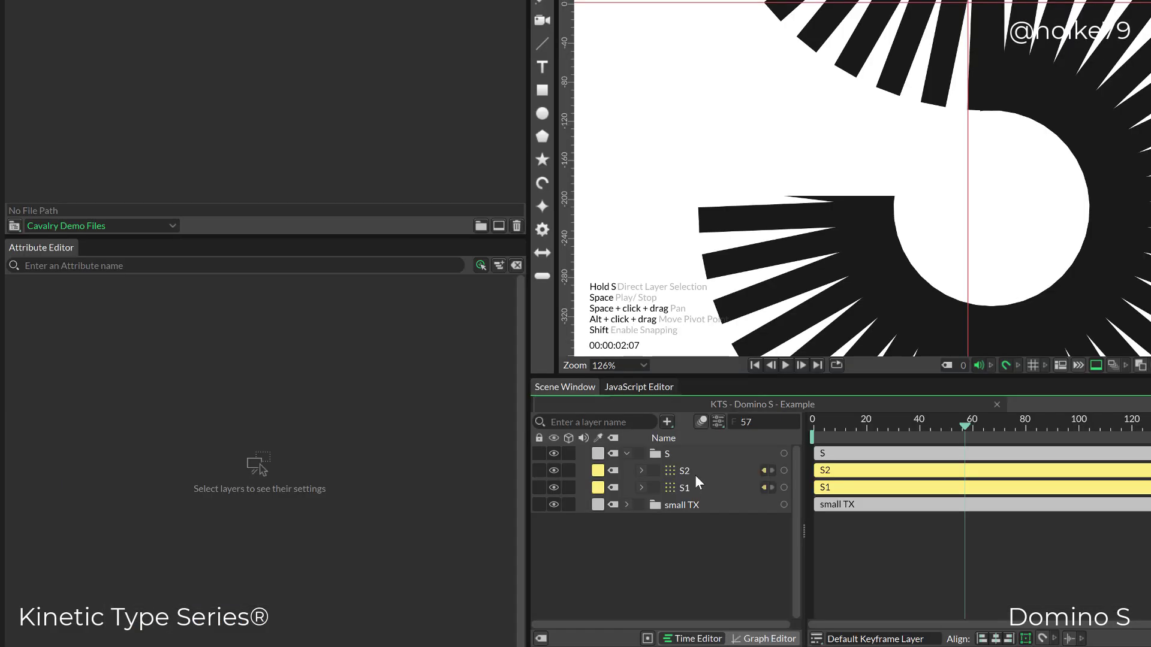
click(684, 473)
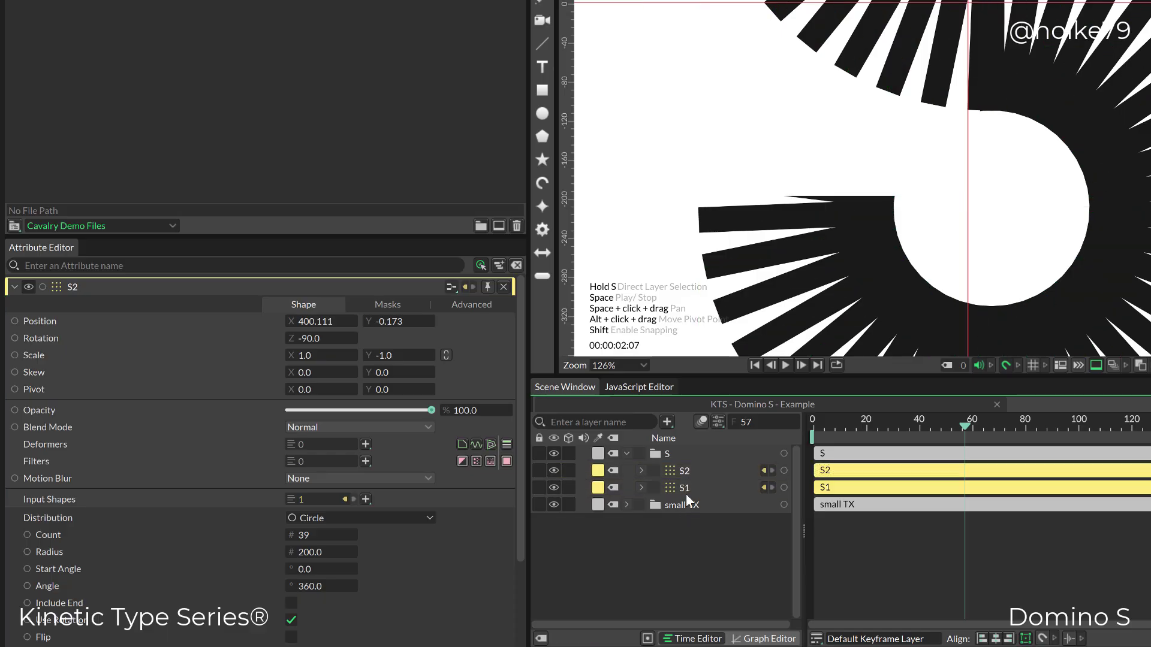
shift+click(685, 486)
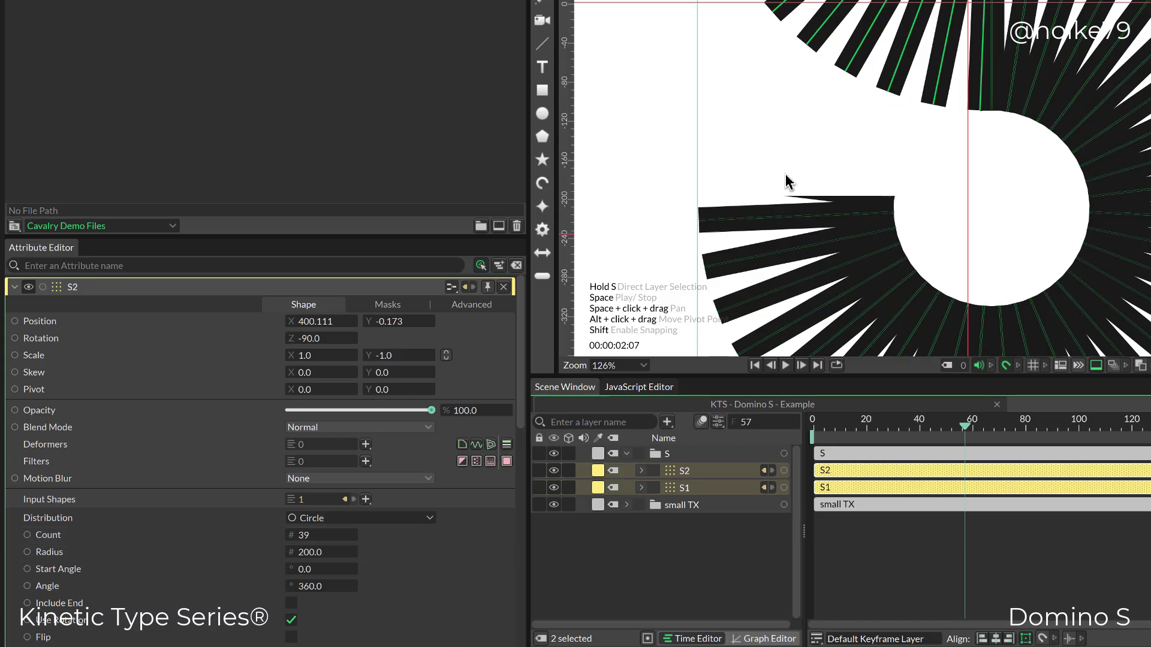
click(313, 537)
key(Down)
key(Down)
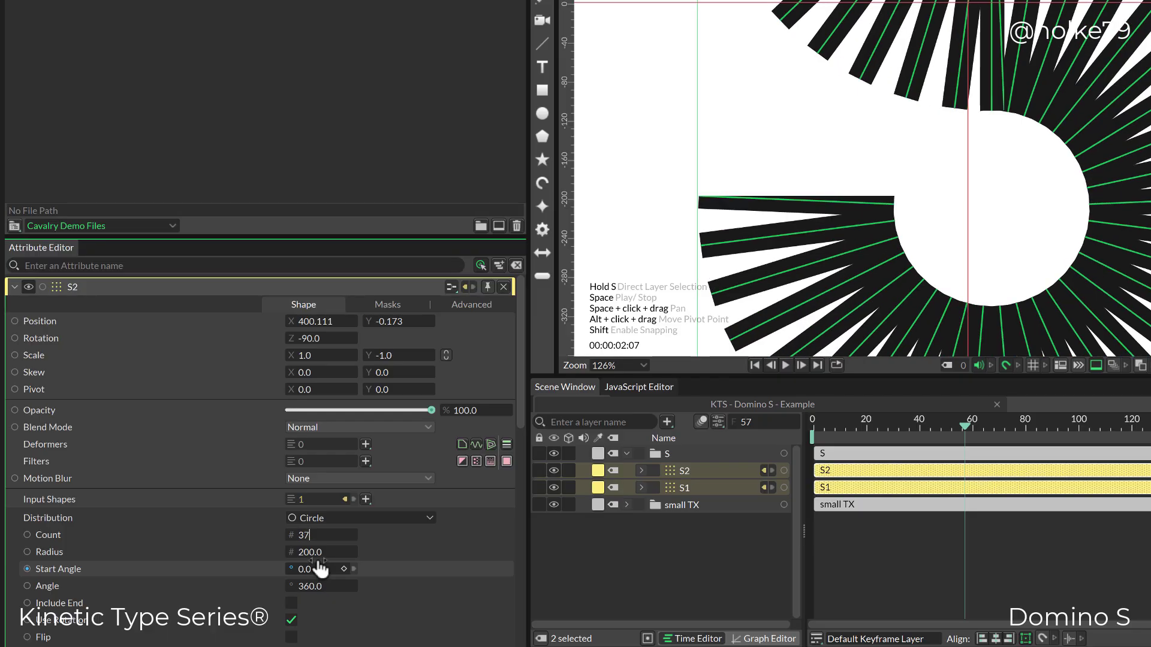
key(Down)
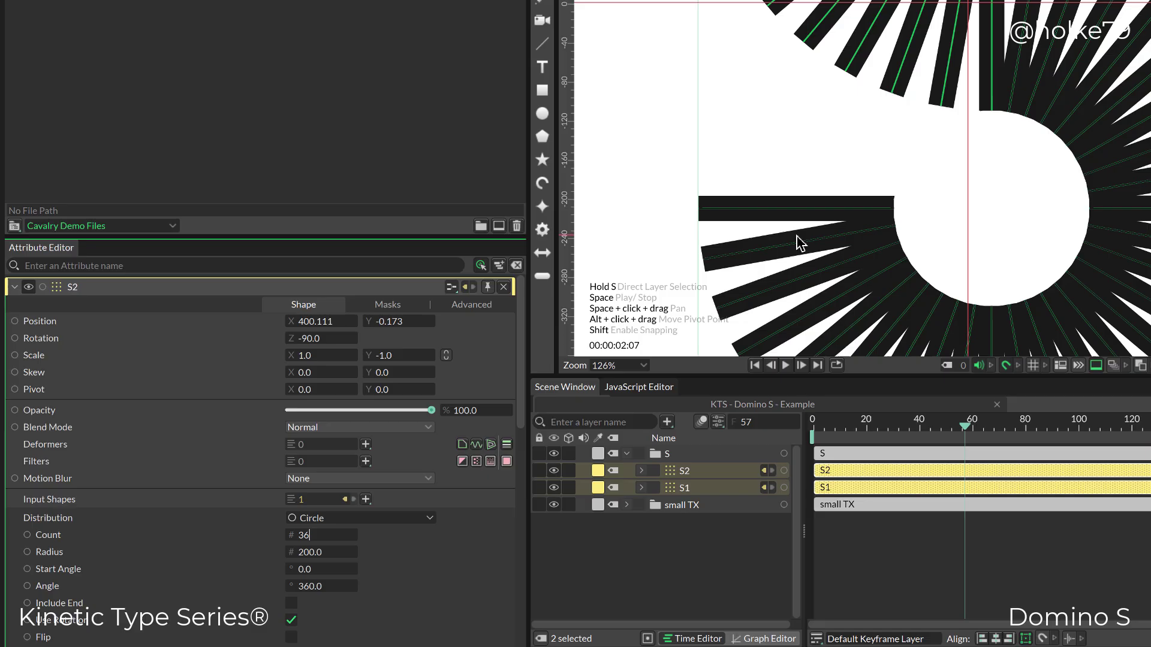
click(858, 138)
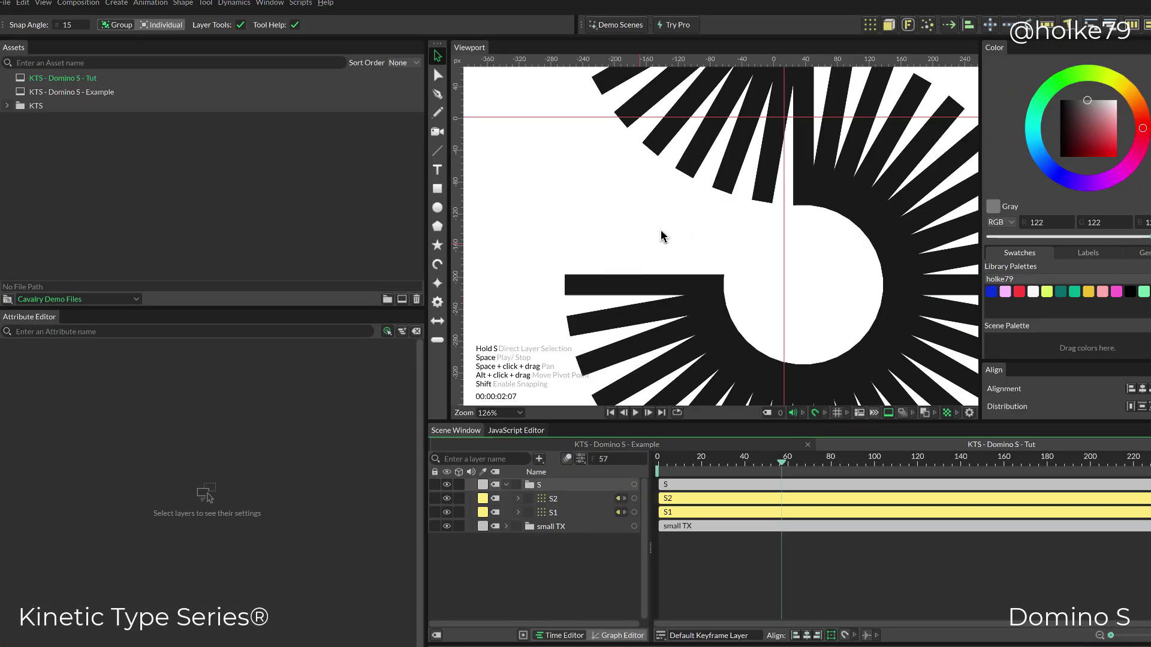
scroll(824, 138, down, 3)
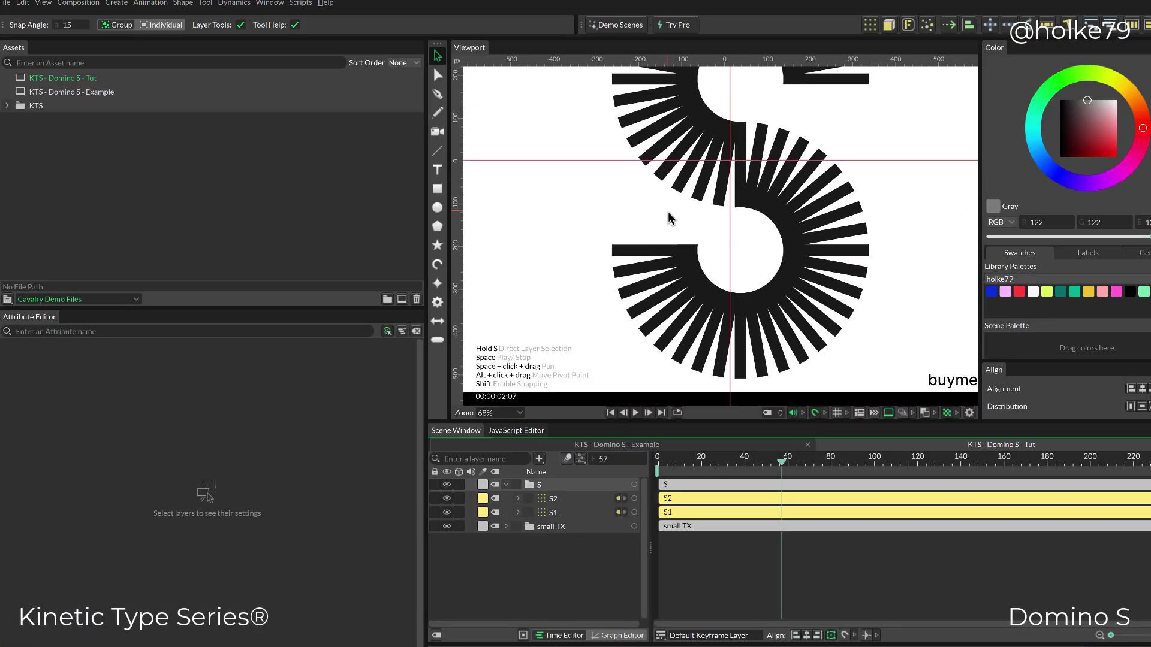
scroll(670, 219, down, 3)
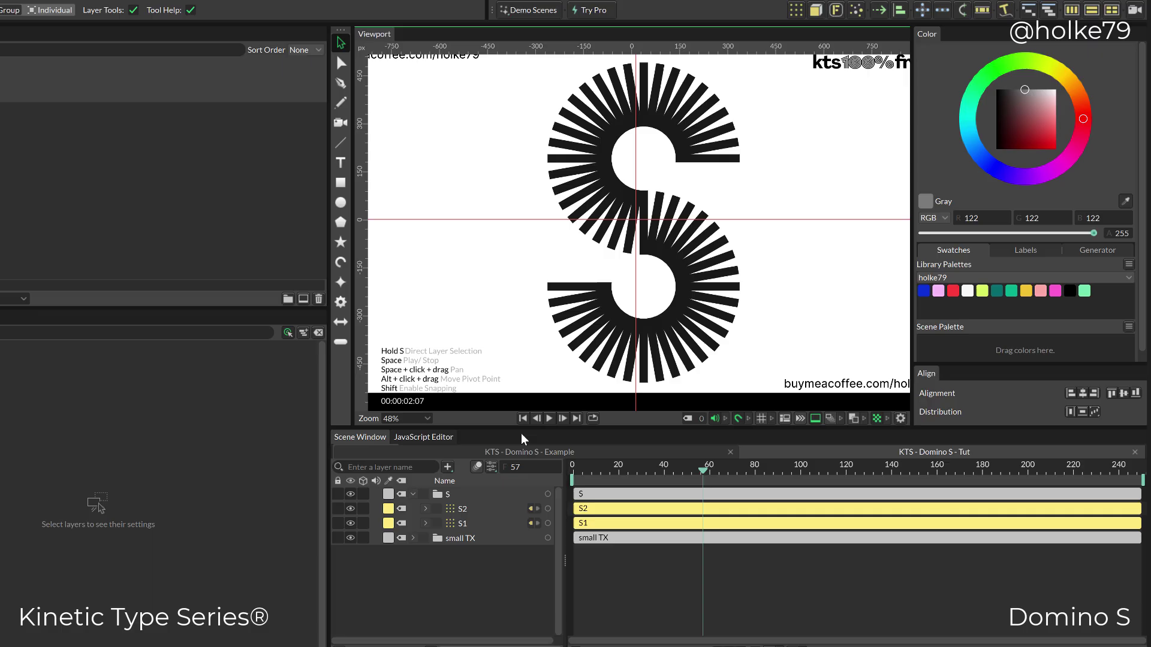
scroll(663, 240, down, 1)
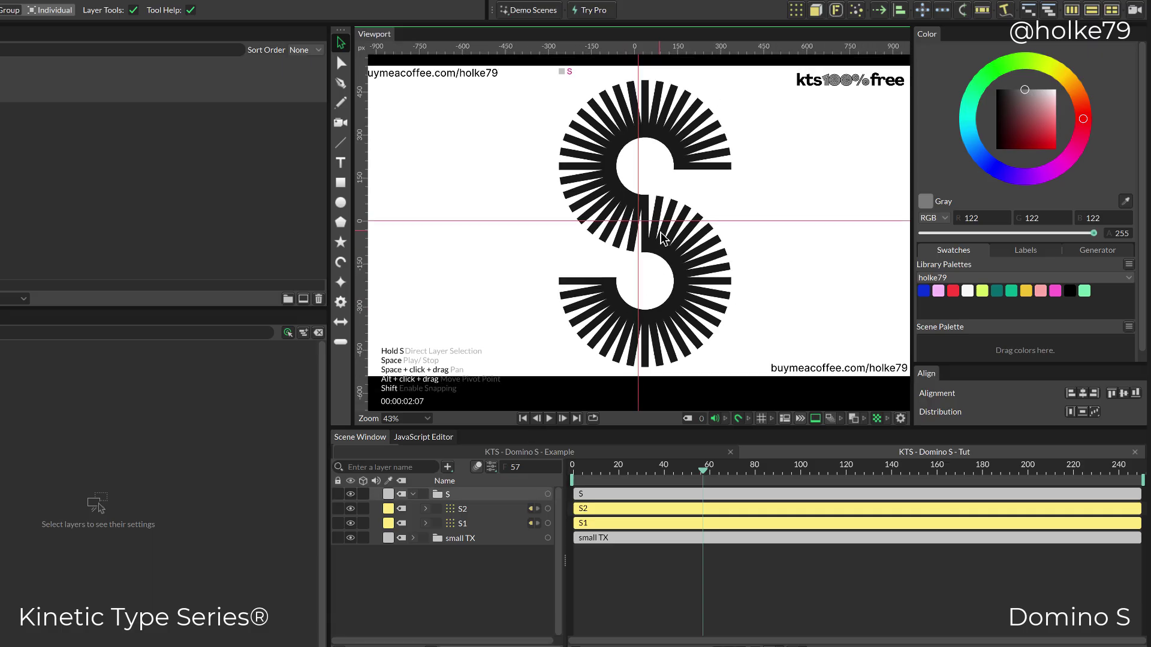
scroll(684, 244, down, 1)
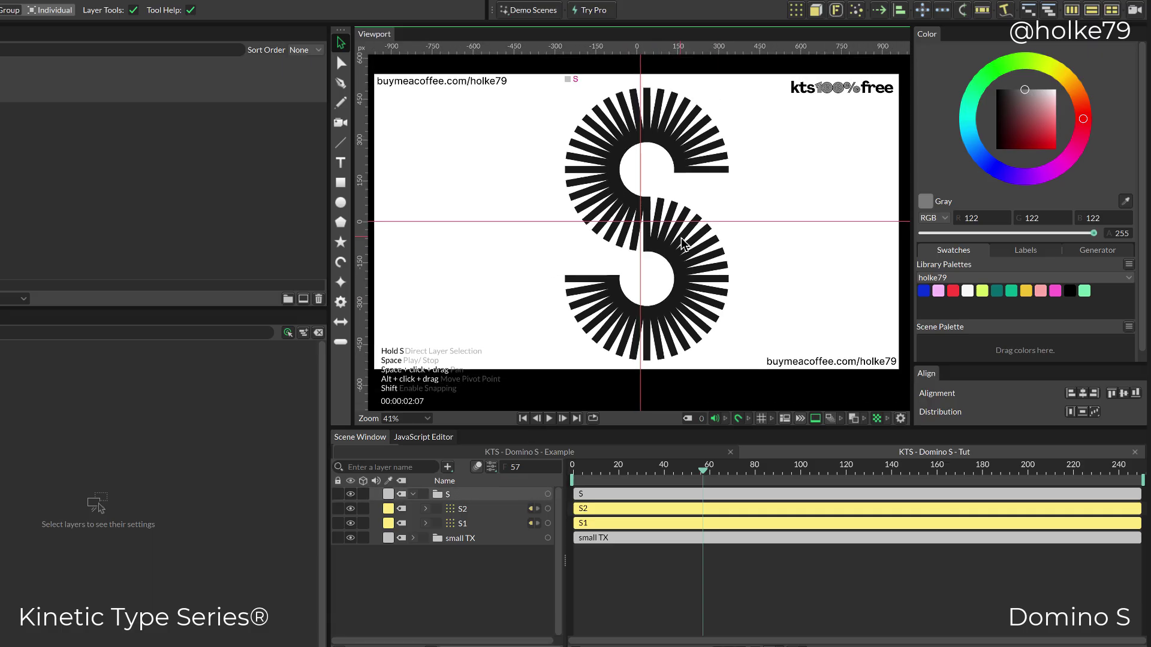
click(459, 522)
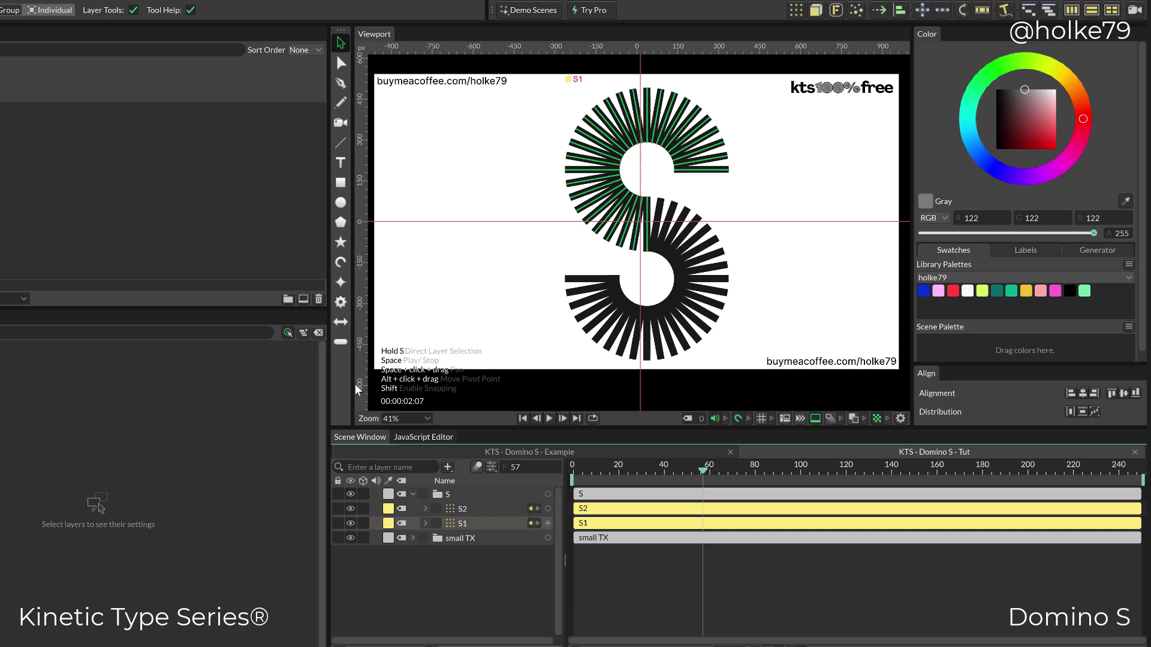
scroll(418, 68, up, 4)
scroll(418, 67, up, 6)
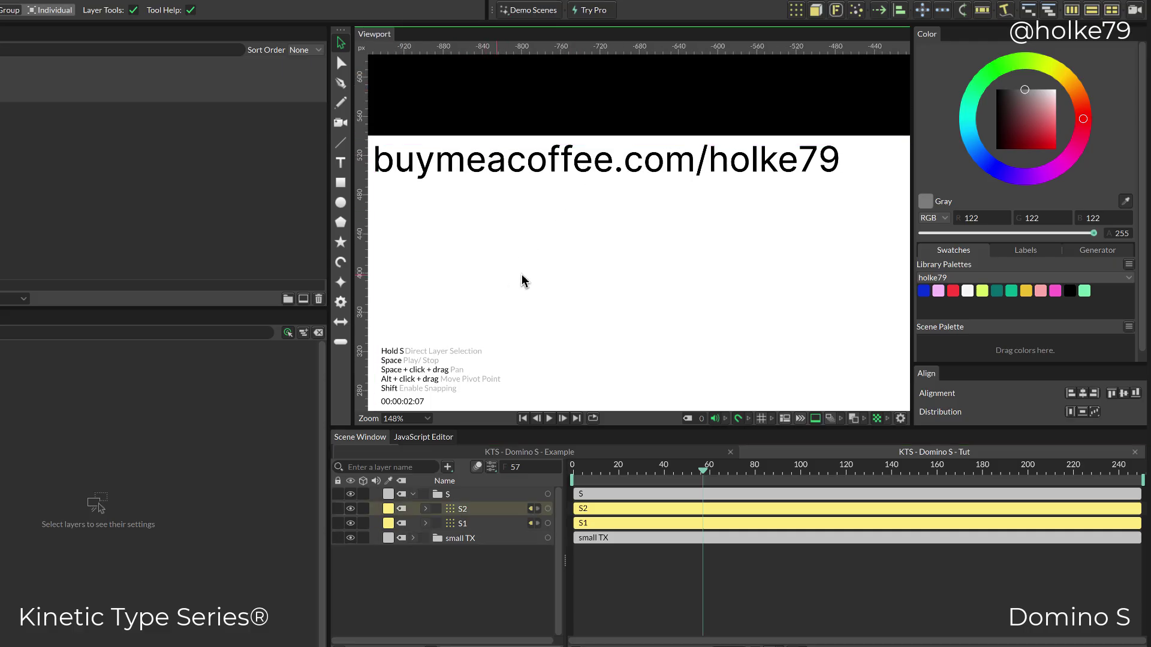
drag(837, 218, 190, 239)
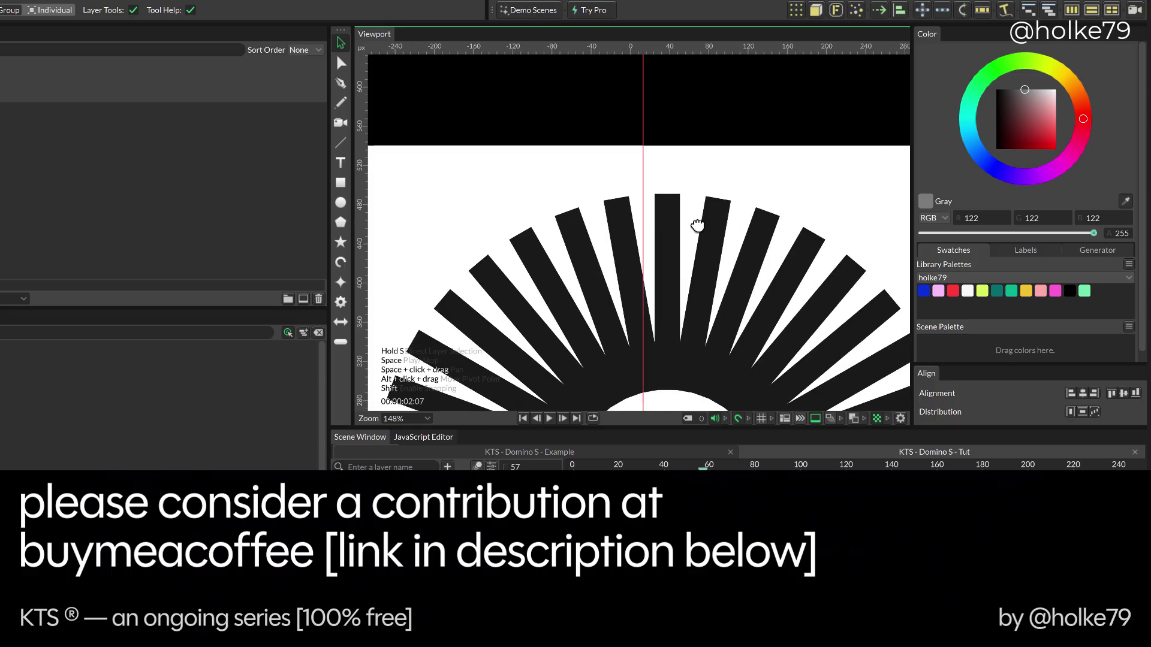
drag(699, 223, 263, 222)
drag(808, 216, 540, 212)
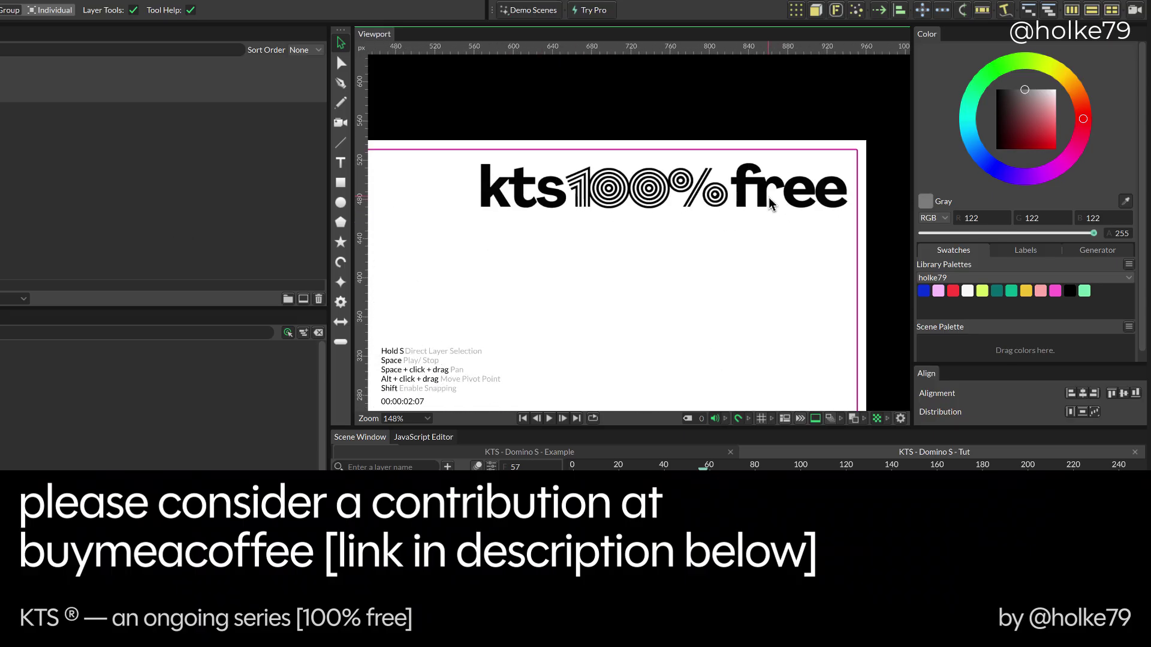